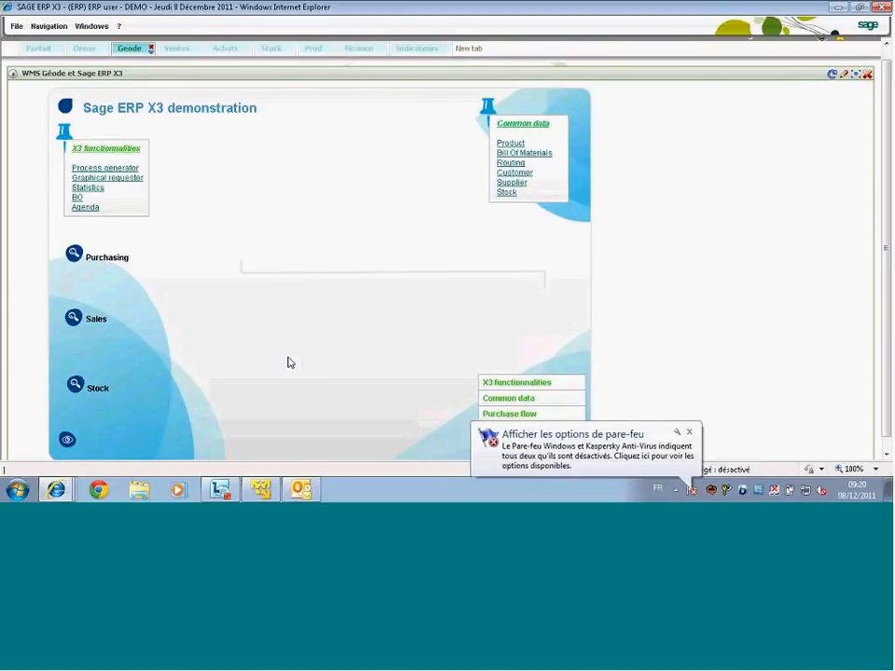
- Start a new purchase order for purchasing site LBI, dated 08/12/11, with supplier EURFR042 (Master Cycles)
left_click(689, 432)
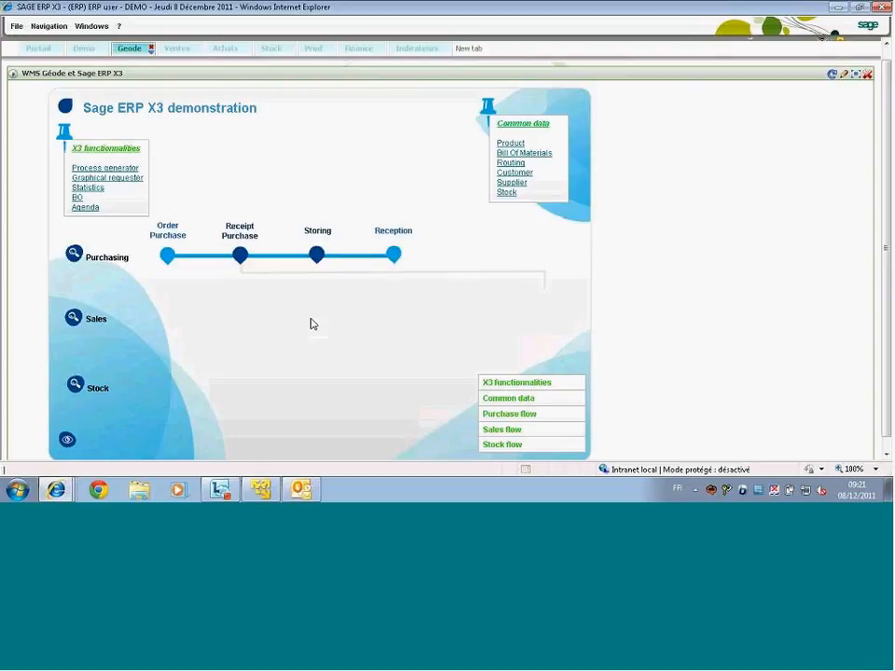
left_click(168, 257)
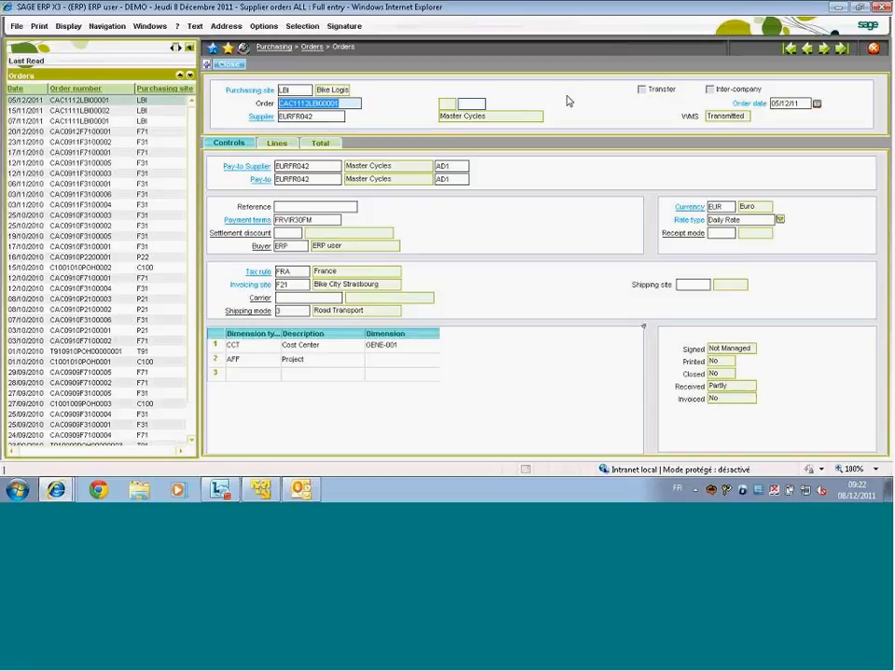
left_click(207, 68)
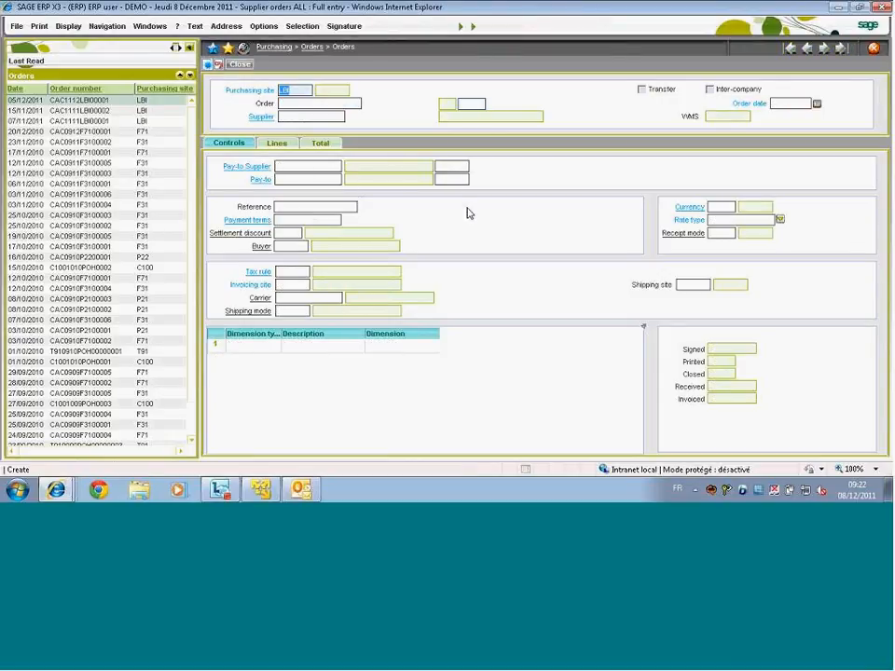
key("Tab")
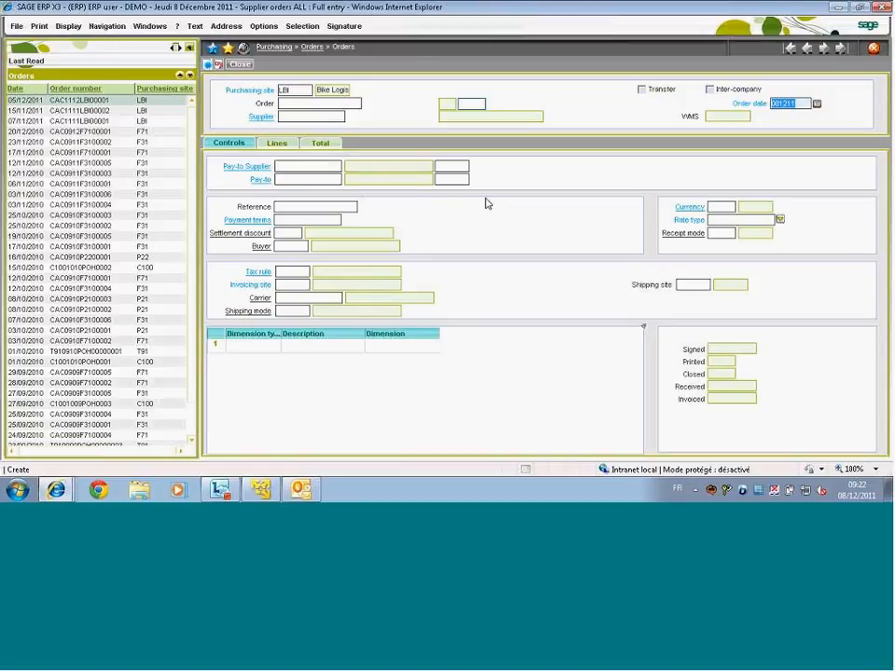
key("Tab")
type("EURFR042")
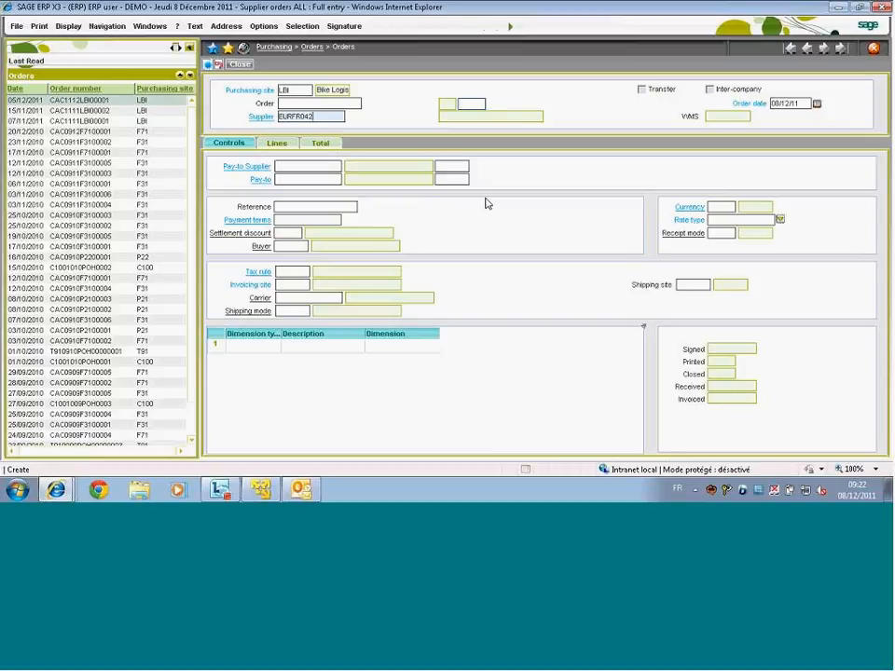
key("Tab")
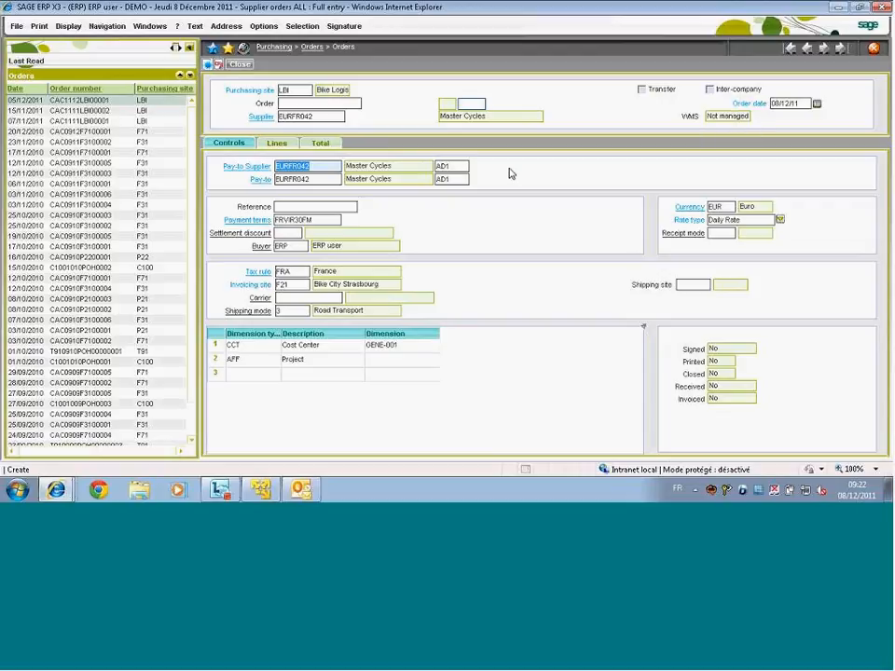
- Add product WMSPIGN9X (Pignons x9) as the first line of the purchase order
left_click(279, 144)
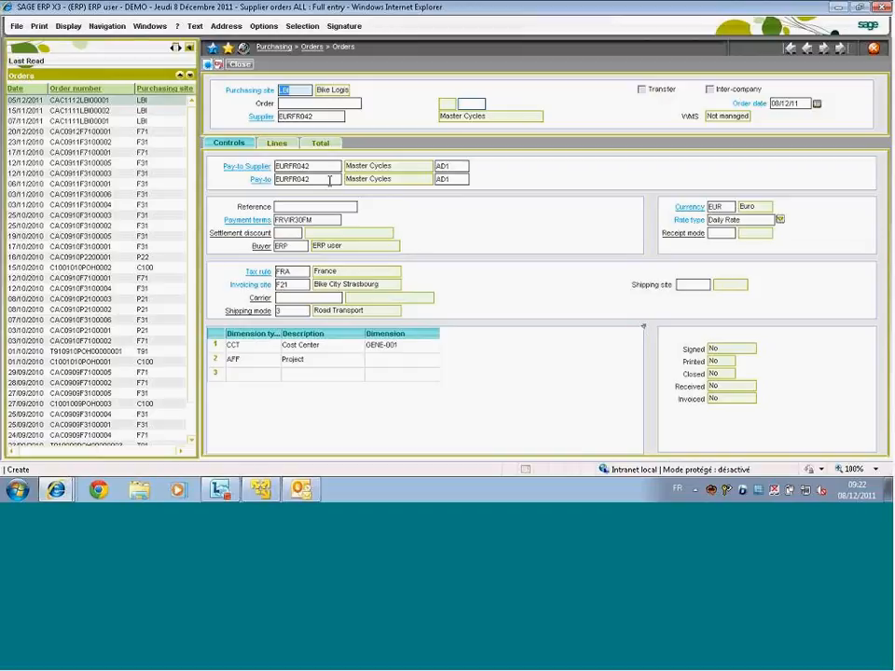
left_click(276, 147)
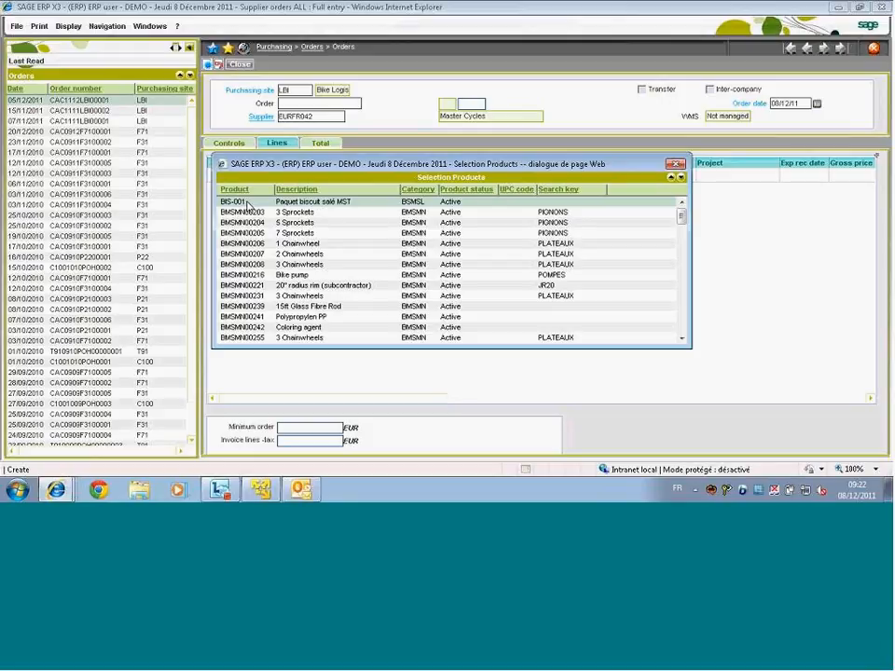
left_click_drag(681, 215, 681, 339)
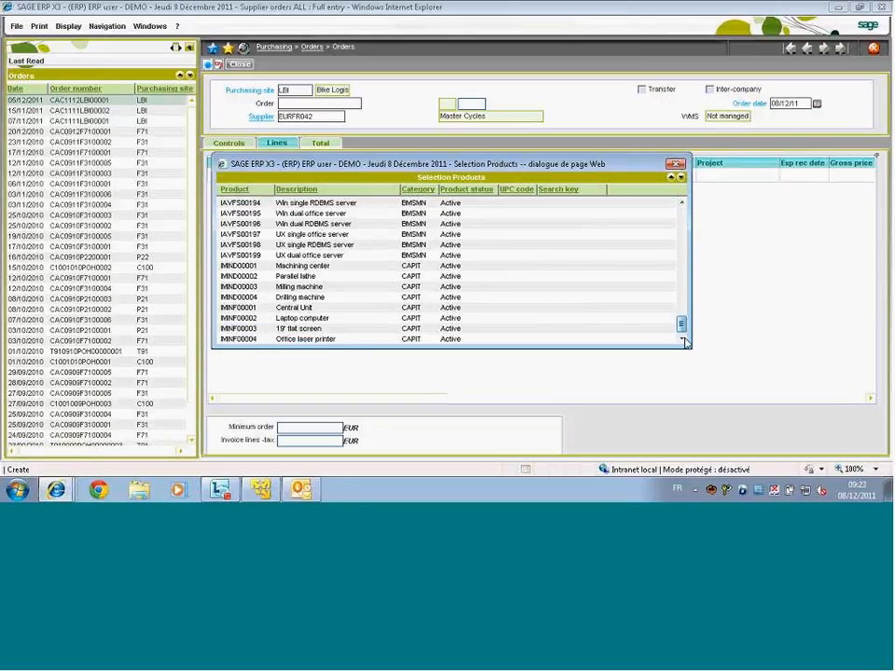
left_click(681, 179)
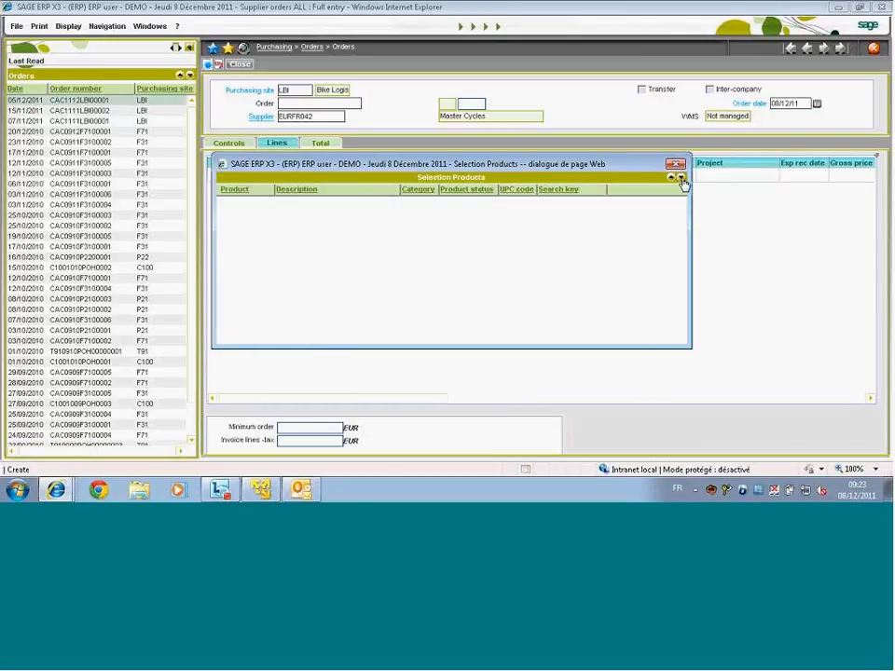
left_click_drag(681, 203, 681, 331)
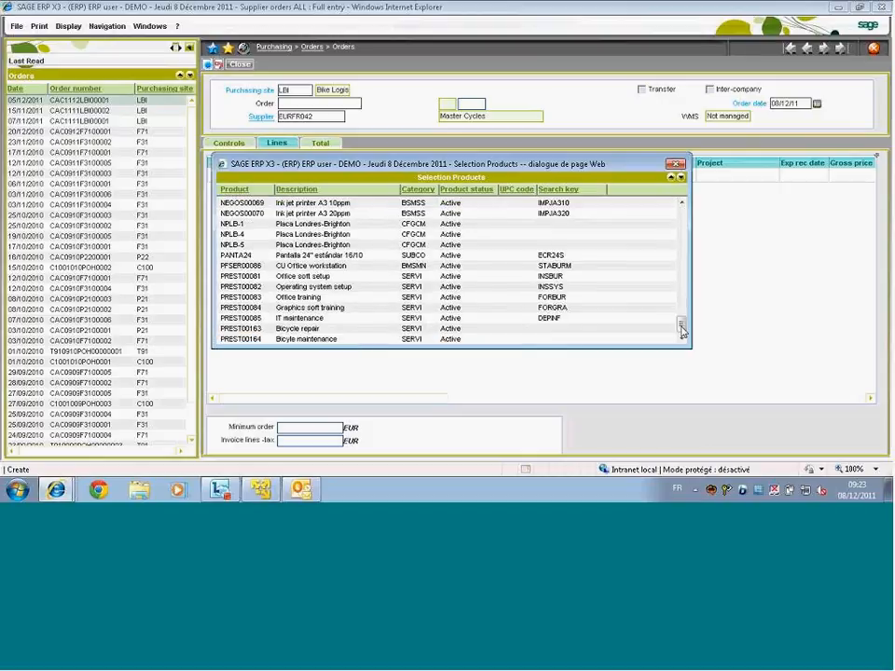
left_click(680, 177)
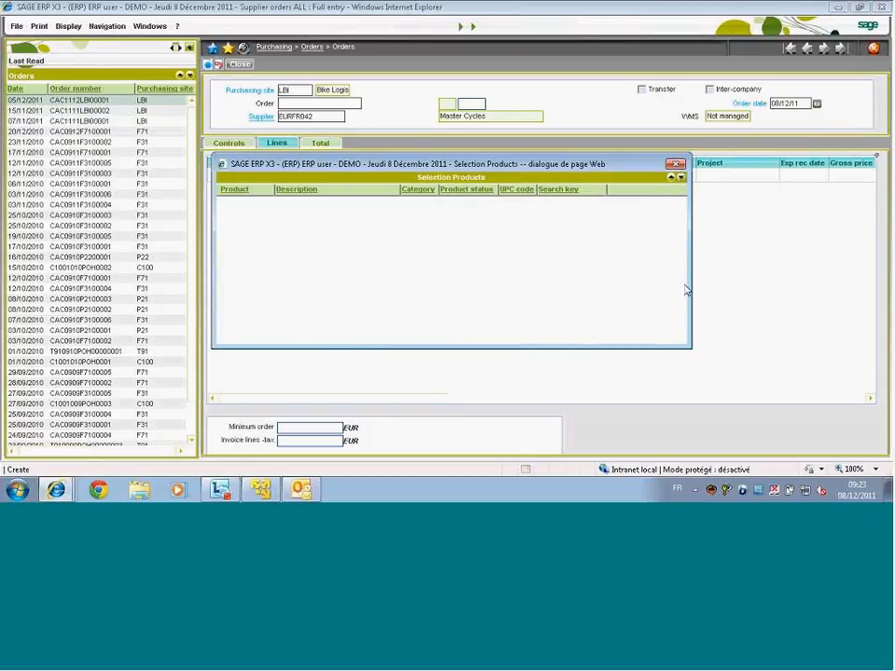
left_click(683, 331)
left_click(683, 331)
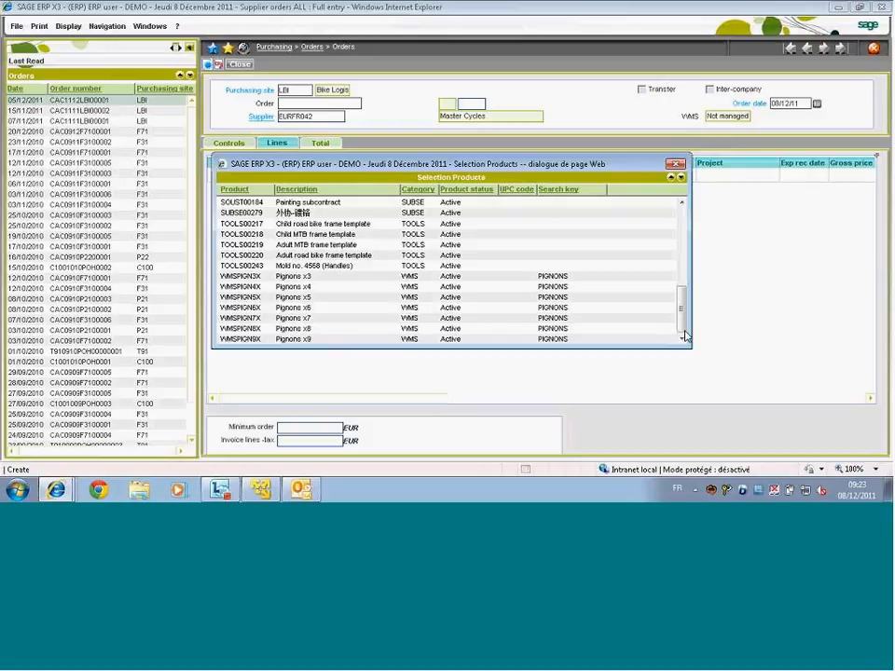
left_click(295, 341)
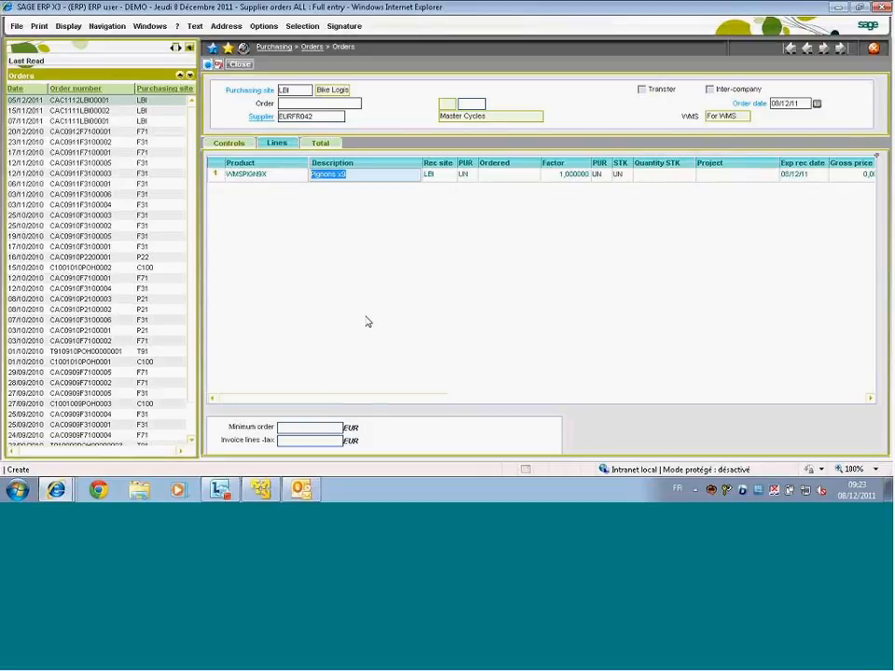
- Set the ordered quantity of the Pignons x9 line to 10
key("Tab")
key("Tab")
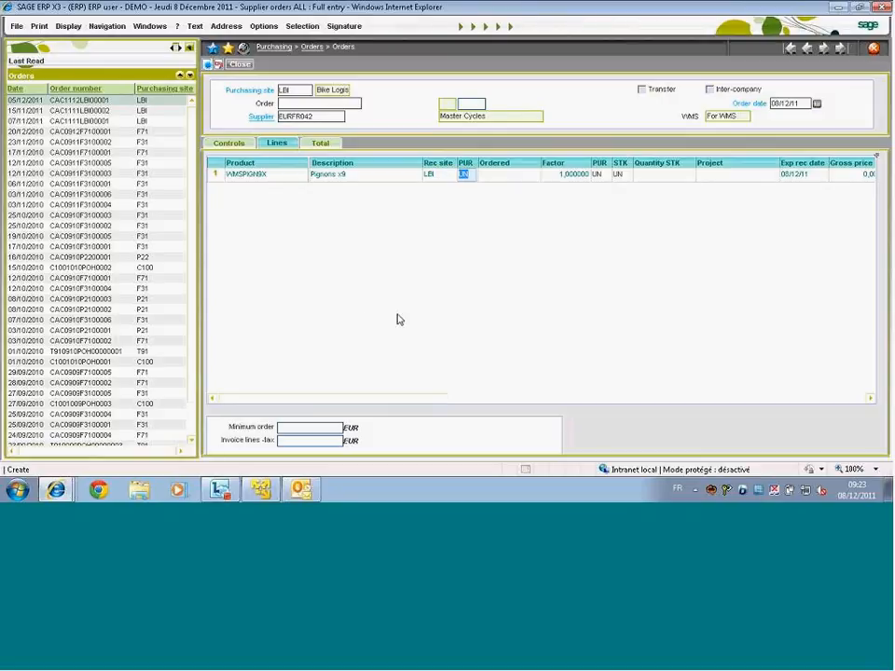
key("Tab")
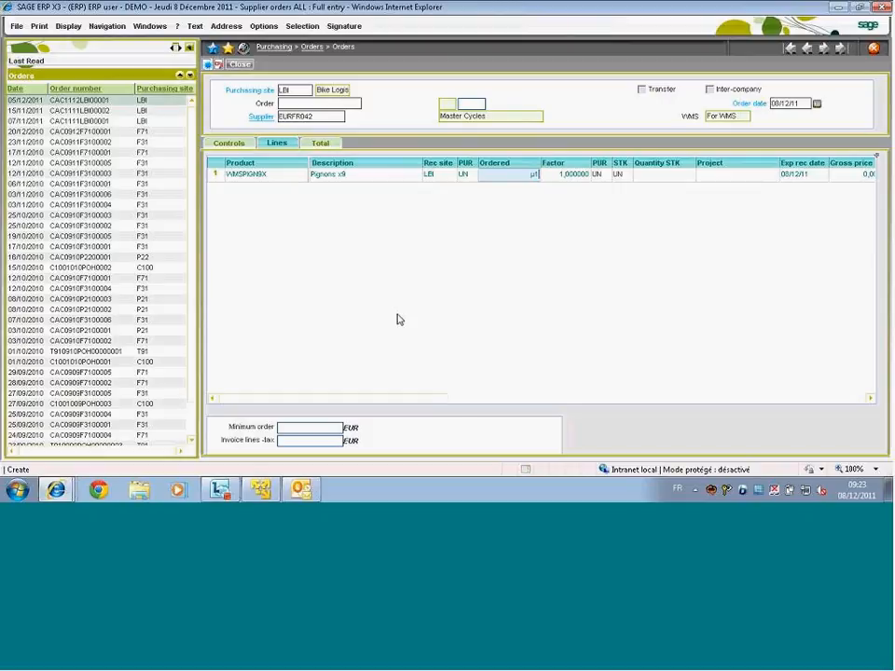
type("10")
key("Tab")
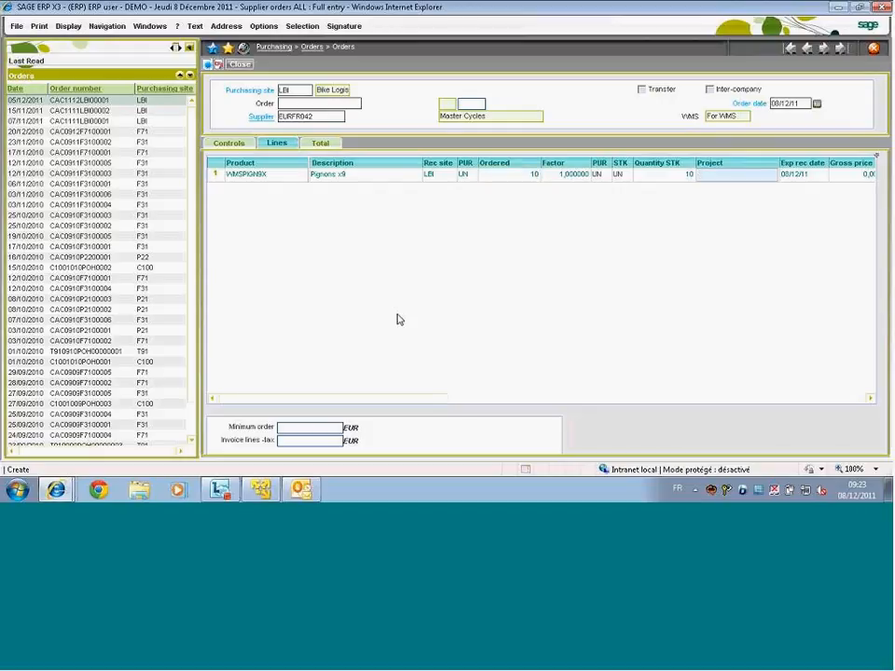
- Set the order line's gross price to 1 and create the purchase order
key("Tab")
key("Tab")
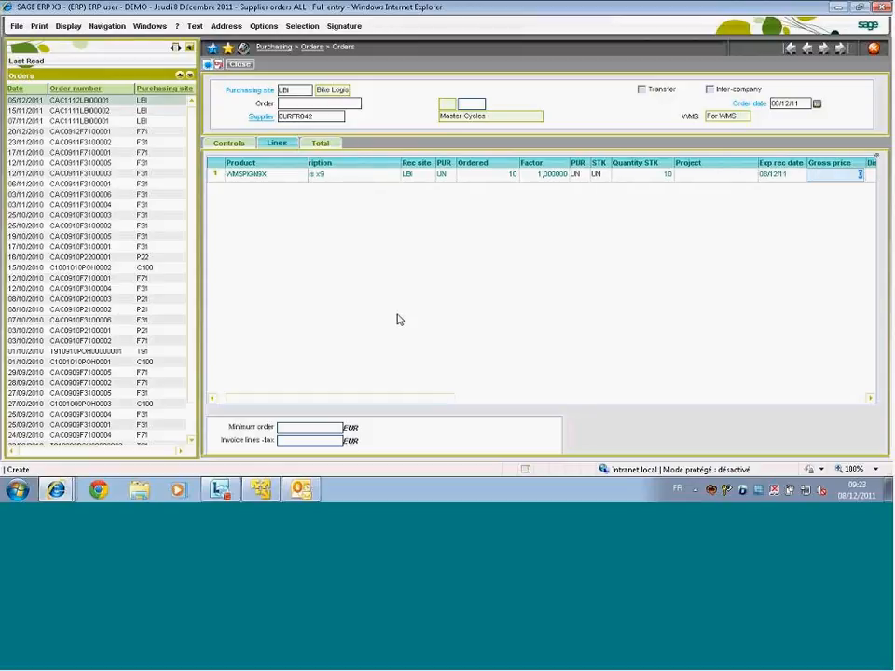
type("1")
key("Tab")
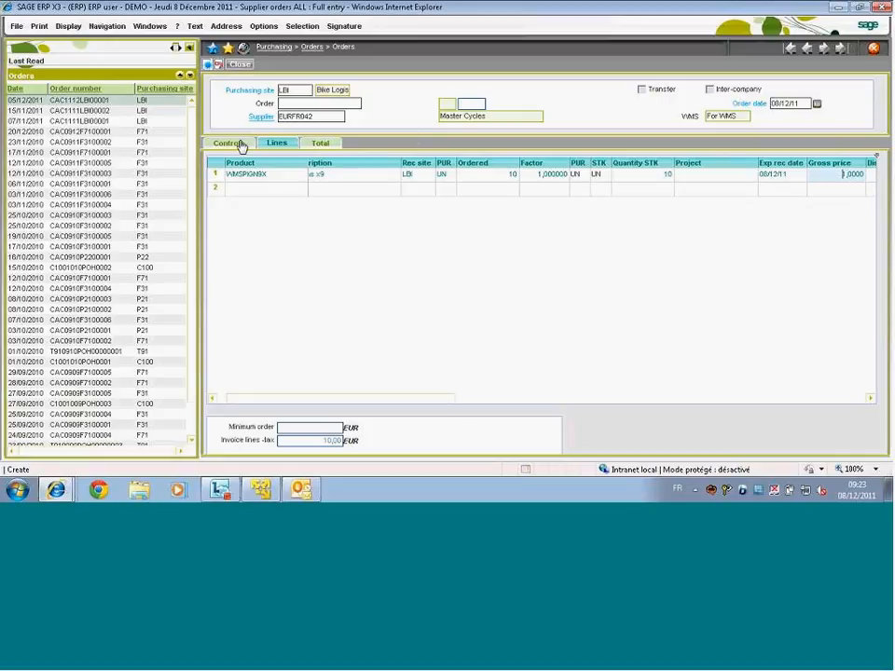
left_click(208, 64)
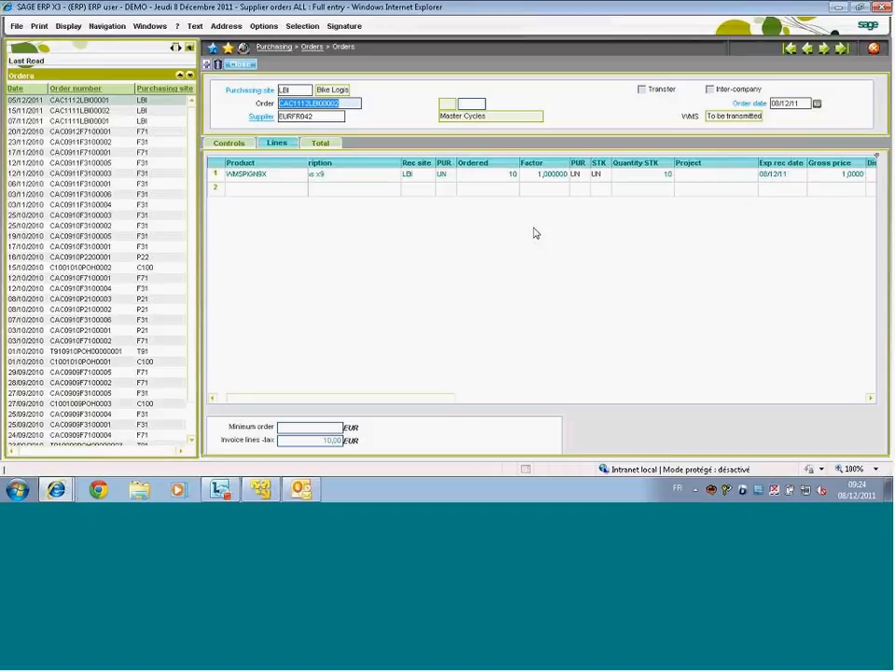
left_click(873, 50)
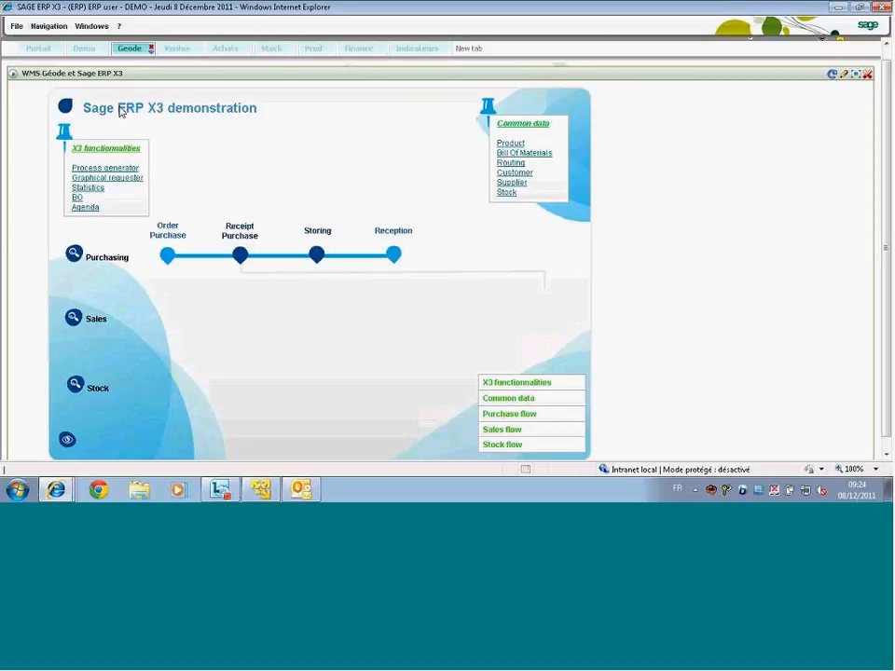
- Open the organizational structure's Sites parameters and check the WMS responsibility settings in the details of site LBI
left_click(39, 50)
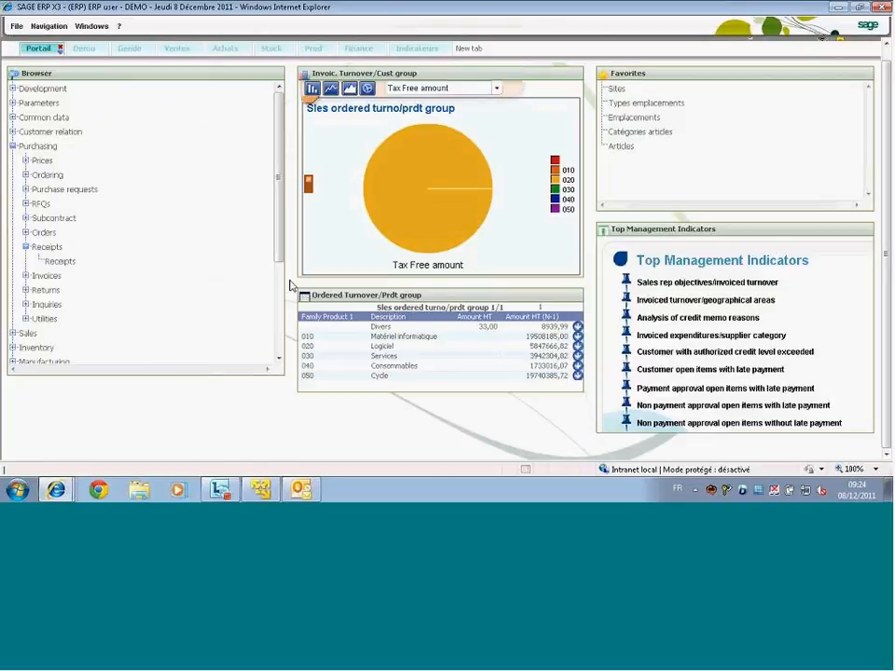
left_click(14, 147)
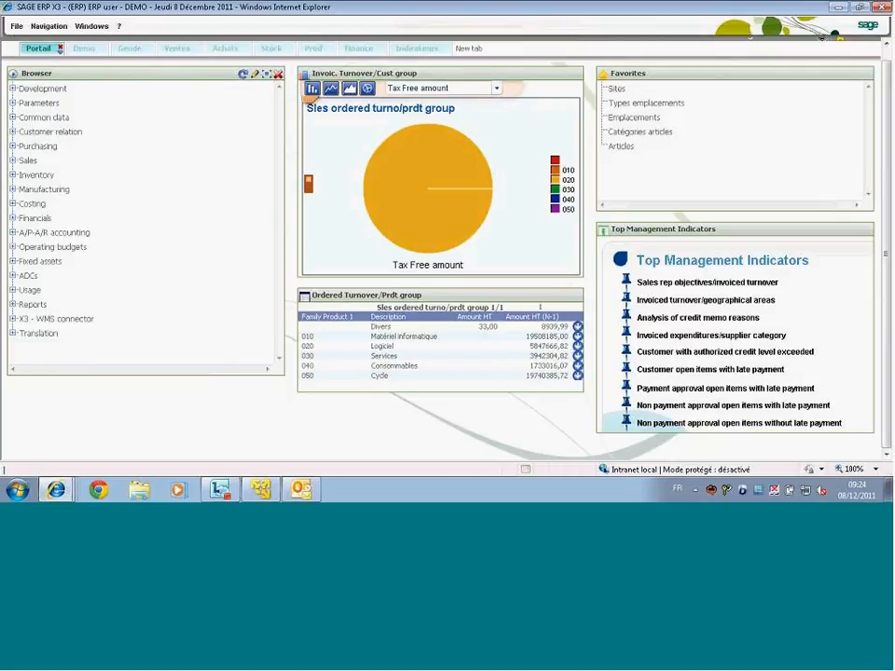
left_click(14, 103)
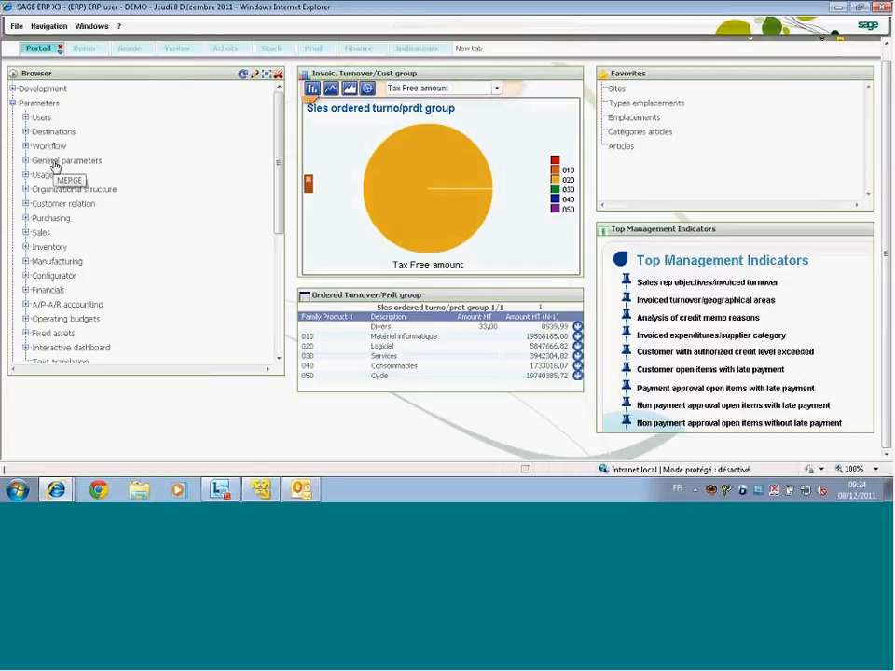
left_click(66, 190)
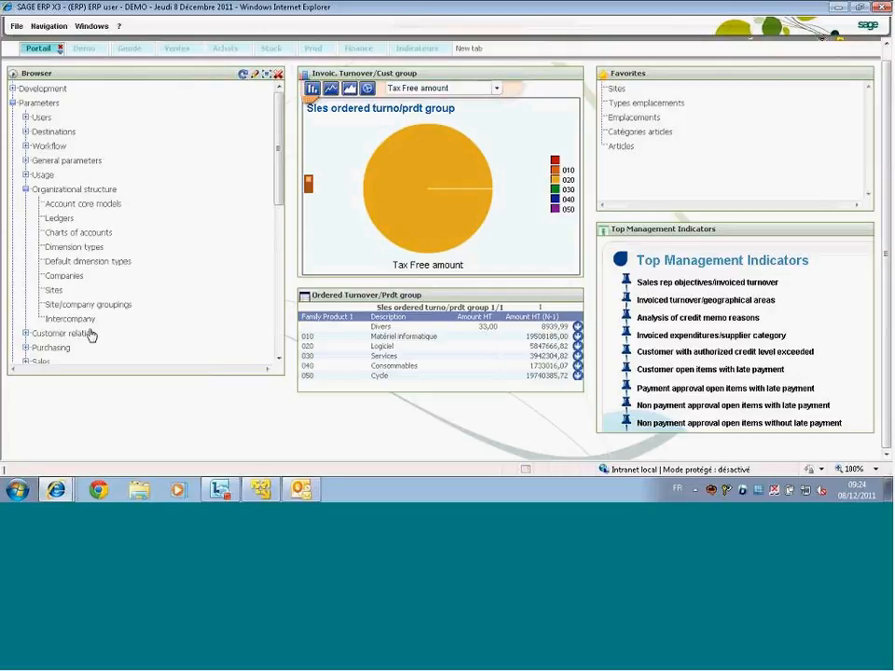
mouse_move(425, 227)
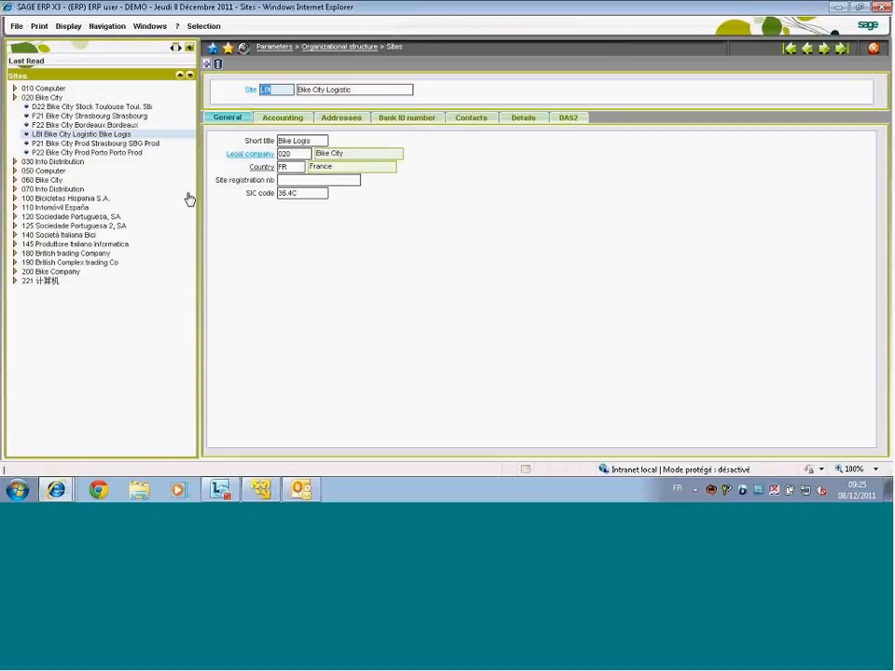
left_click(532, 122)
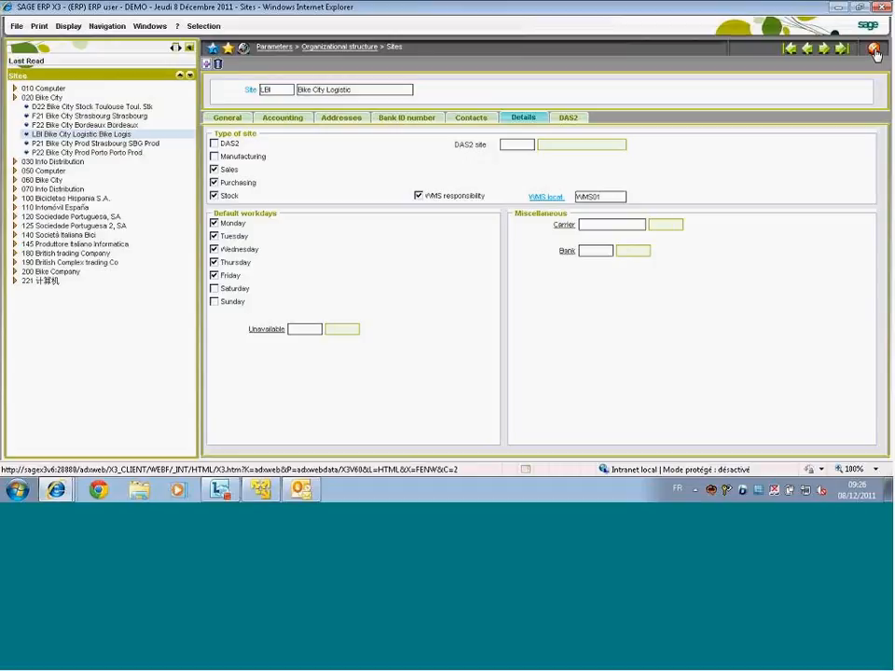
left_click(874, 53)
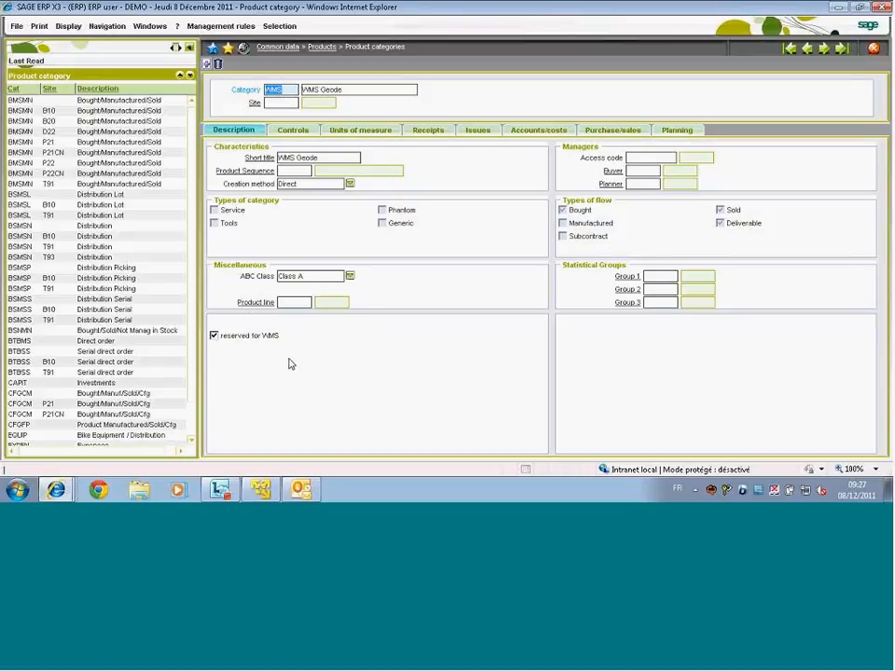
- Review the WMS product category and the WMS responsibility in the product-site record of WMSPIGN9X for site LBI
left_click(873, 49)
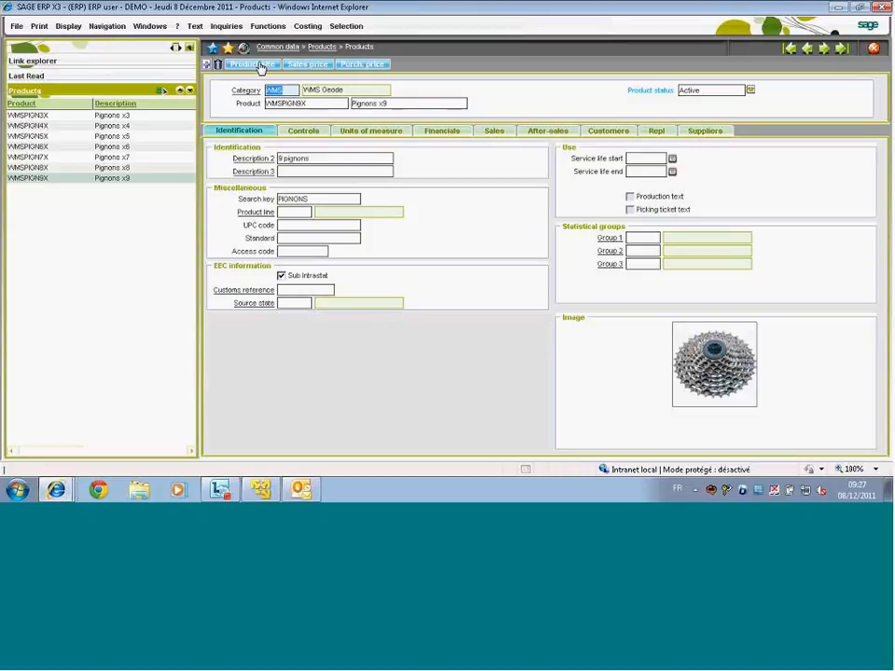
left_click(258, 68)
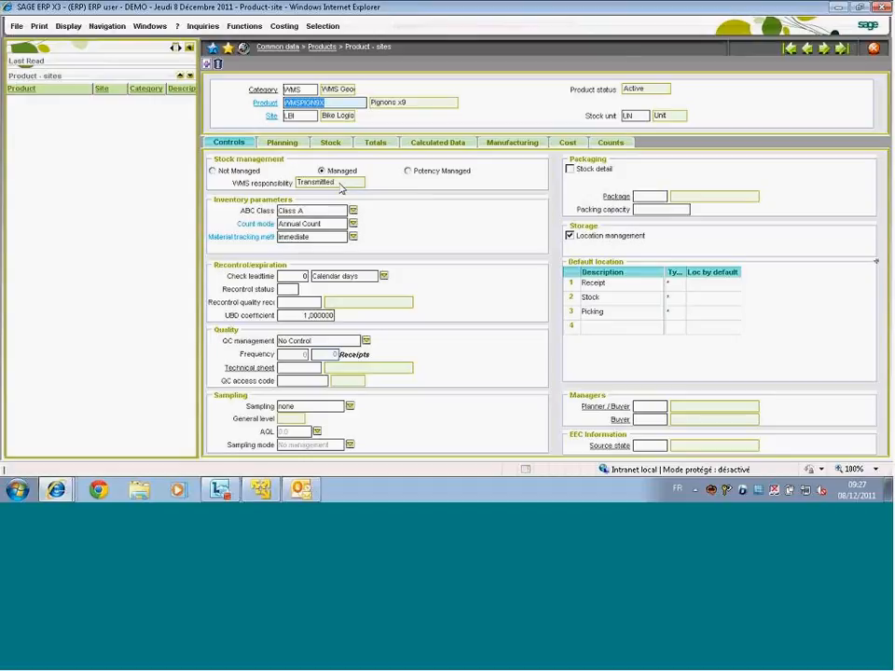
left_click(876, 49)
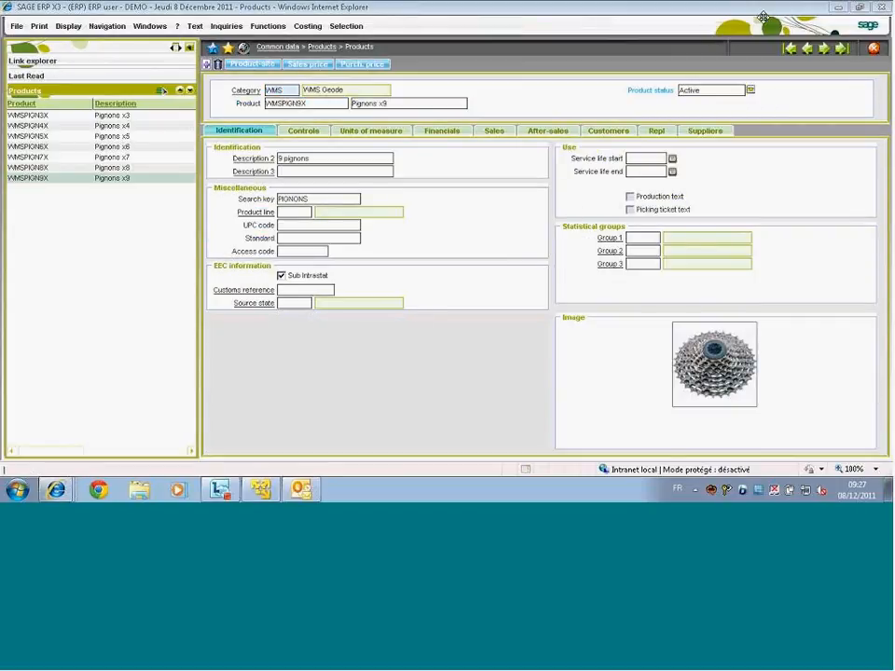
left_click(873, 49)
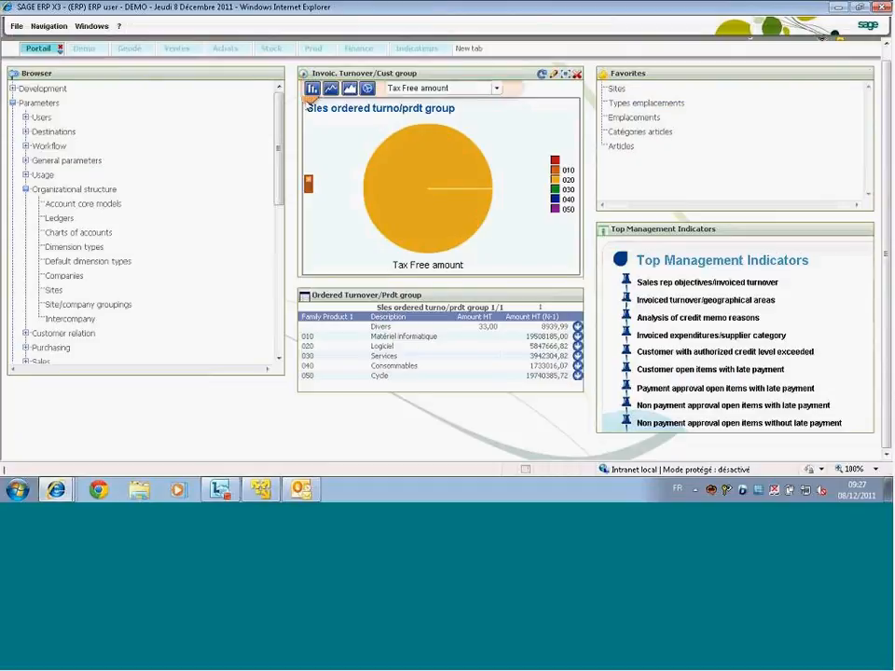
- Return to the Geode purchase flow, switch to the GEODE WMS application and open its administrative receipts from Receipt Purchase
left_click(129, 49)
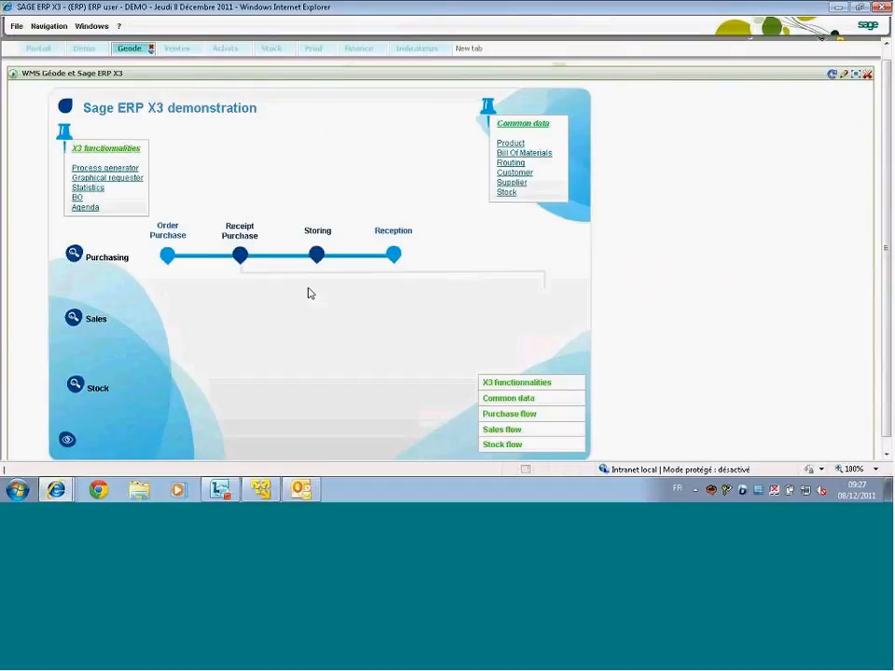
key("alt+Tab")
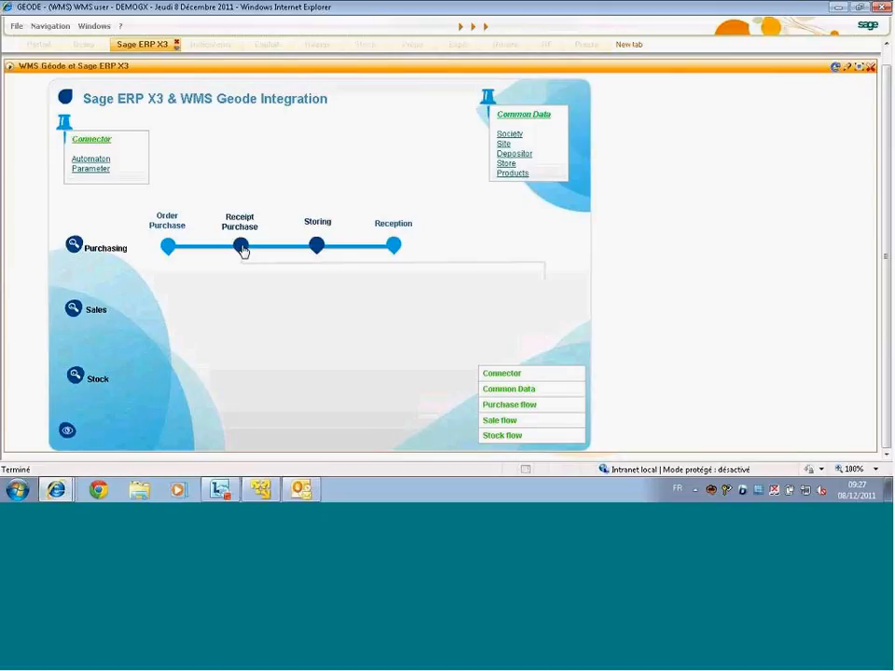
left_click(240, 247)
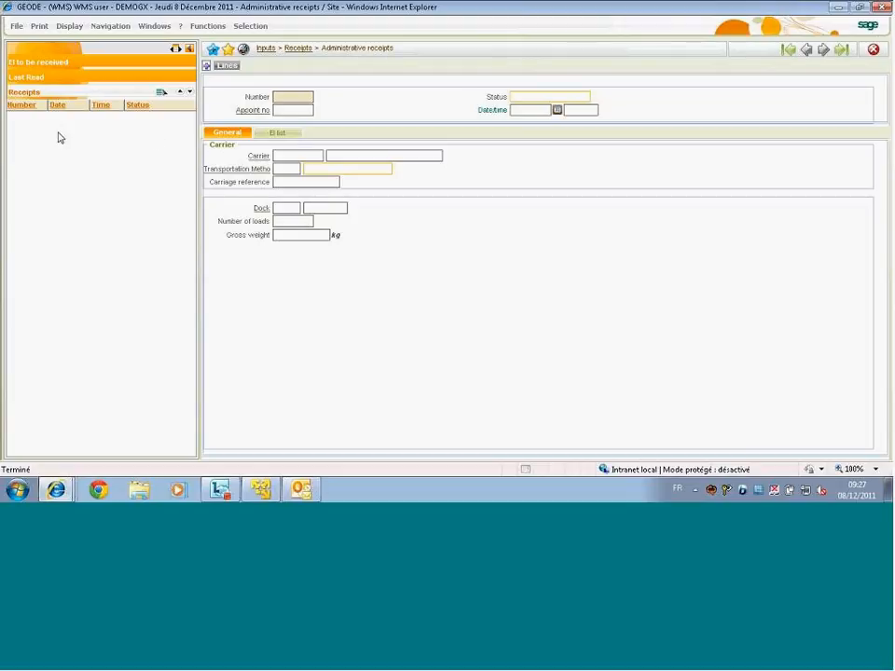
- Create an administrative receipt from site LBI's expected input dated 08/12/11 and show its EI list
left_click(26, 67)
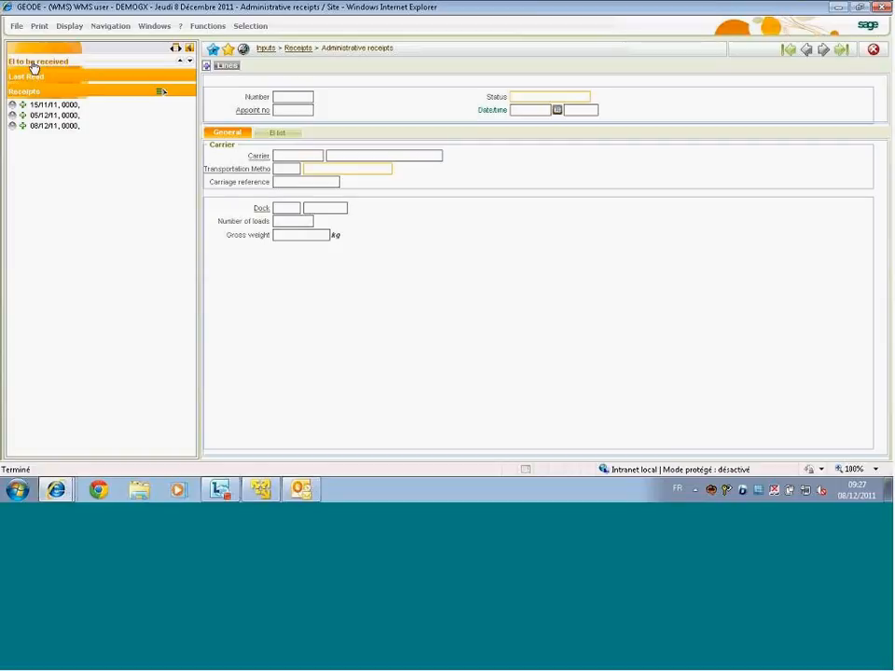
left_click(22, 126)
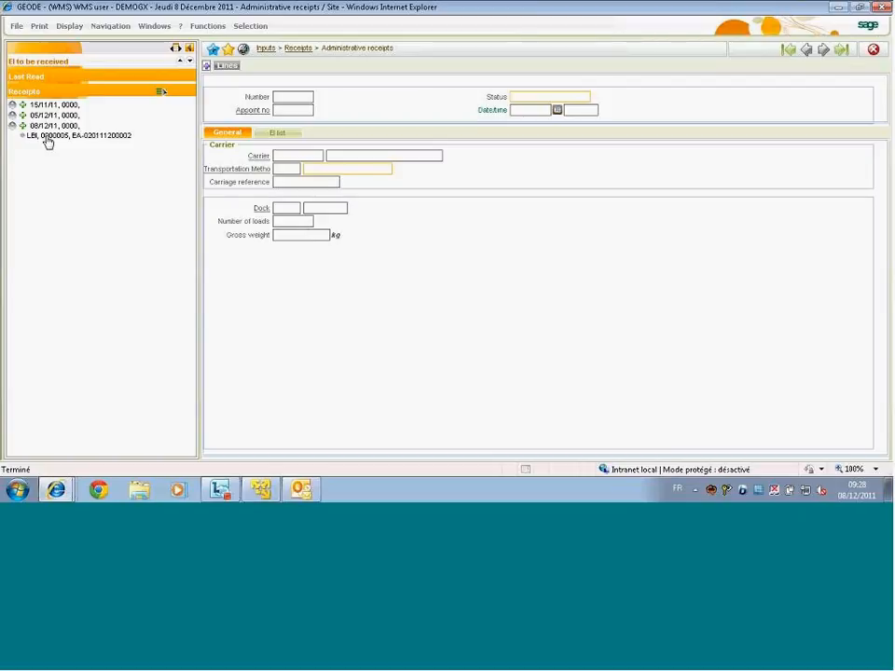
left_click(37, 138)
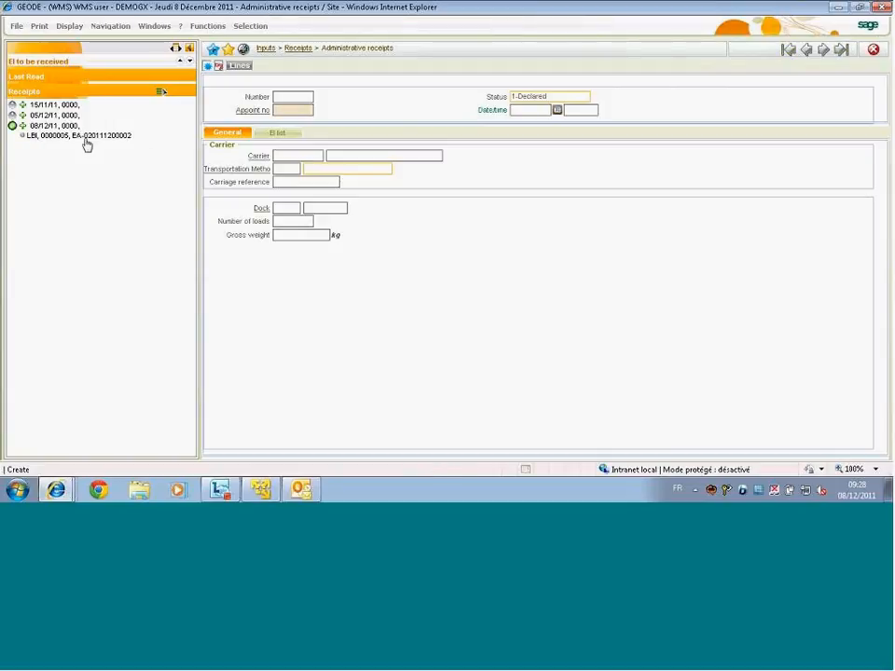
left_click(288, 139)
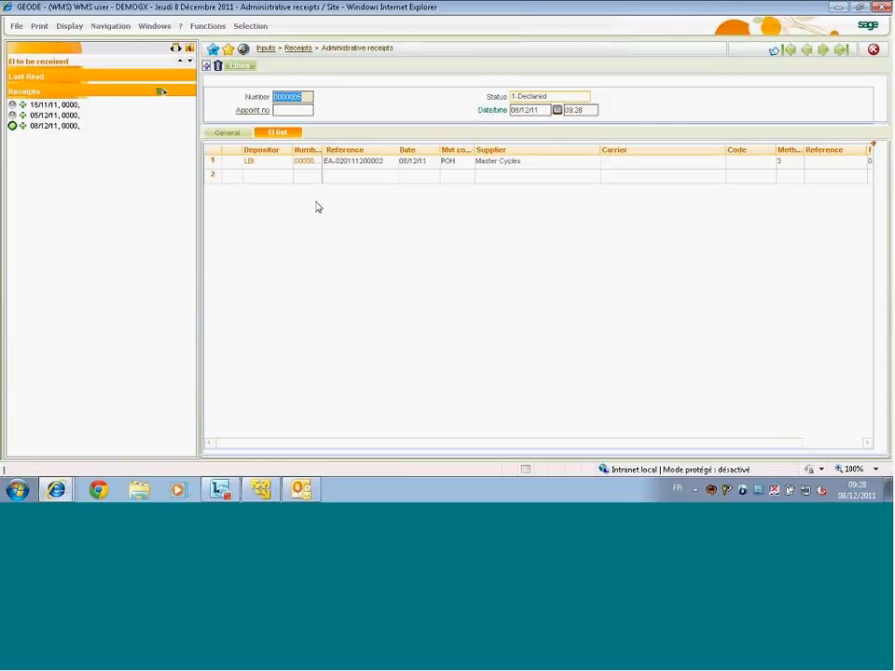
- Open the receipt's lines for validation and set the received quantity of product WMSPIGN9X to 8
left_click(241, 67)
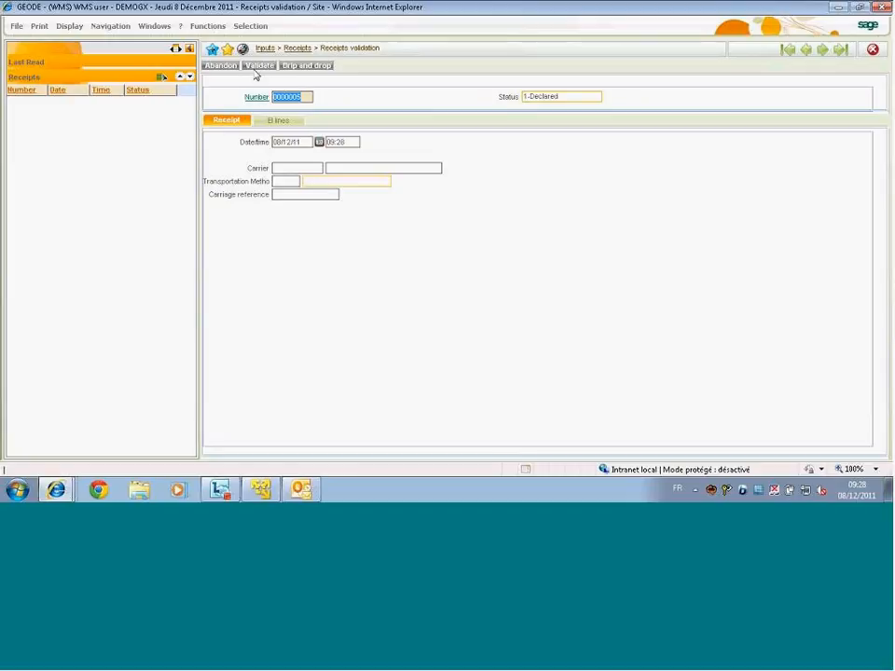
left_click(278, 121)
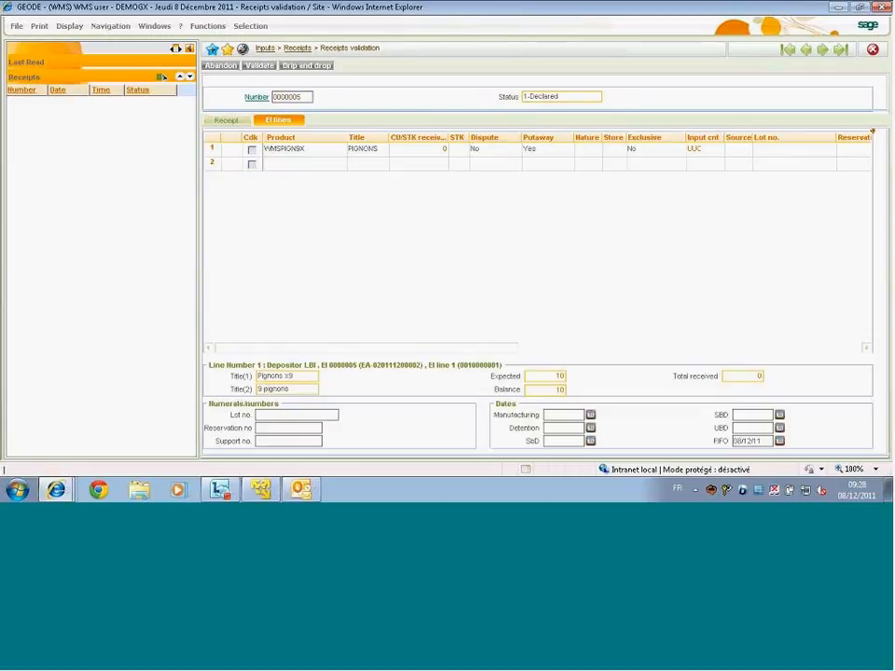
left_click(432, 150)
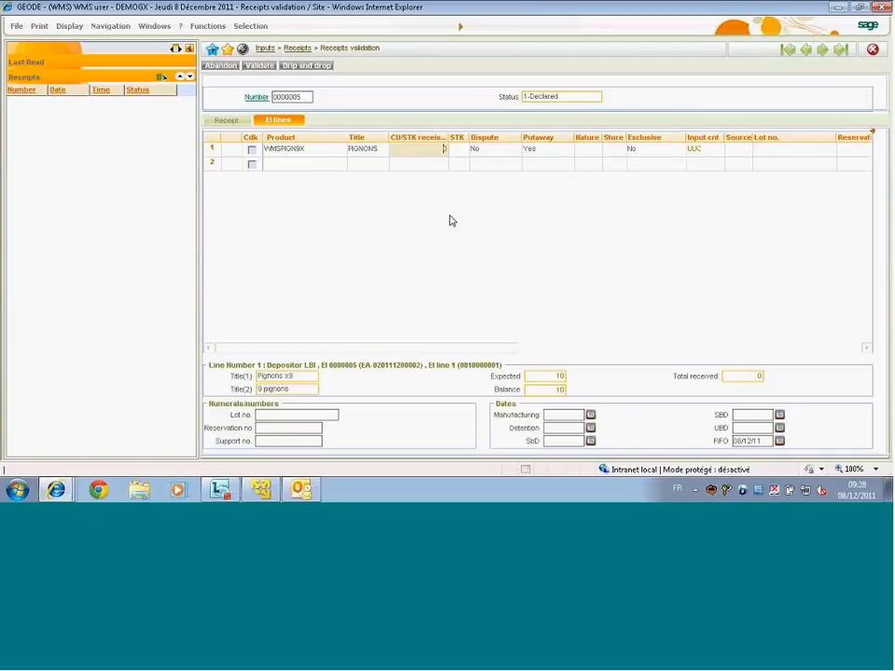
key("Delete")
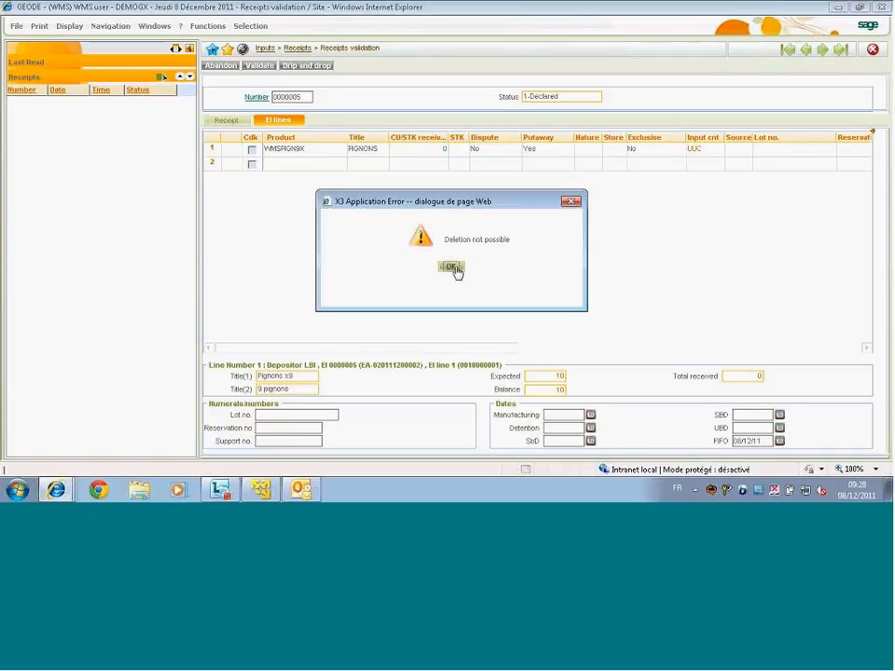
left_click(451, 268)
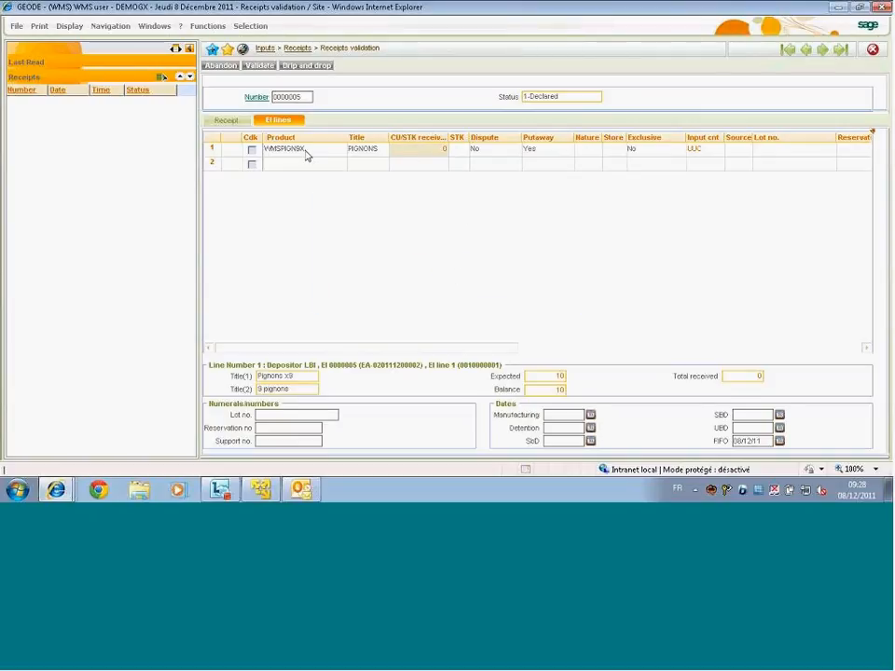
left_click(430, 153)
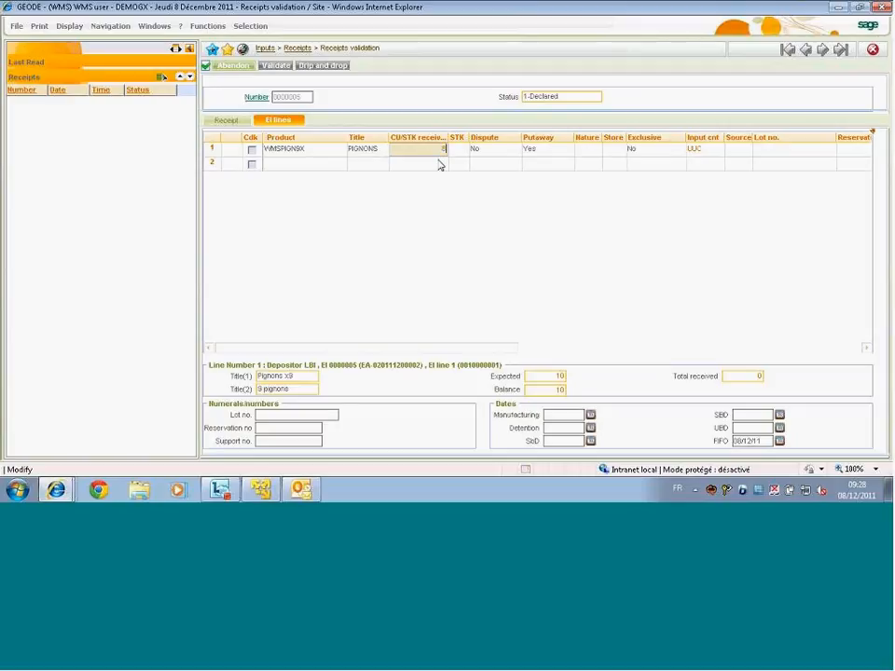
key("BackSpace")
type("8")
- Validate the goods receipt, confirm it, close the processing log and return to the Geode purchase flow
left_click(272, 70)
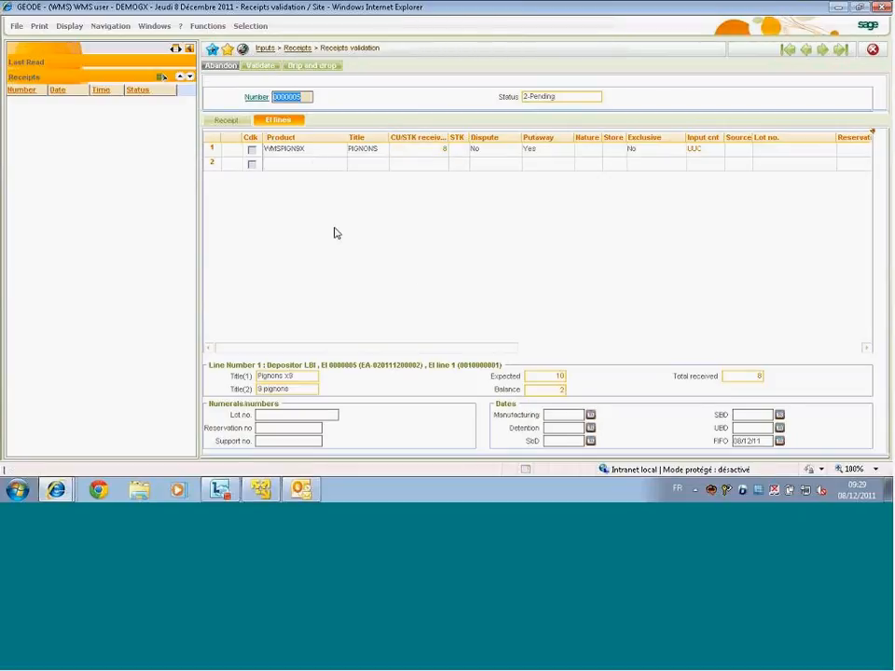
left_click(260, 67)
left_click(433, 261)
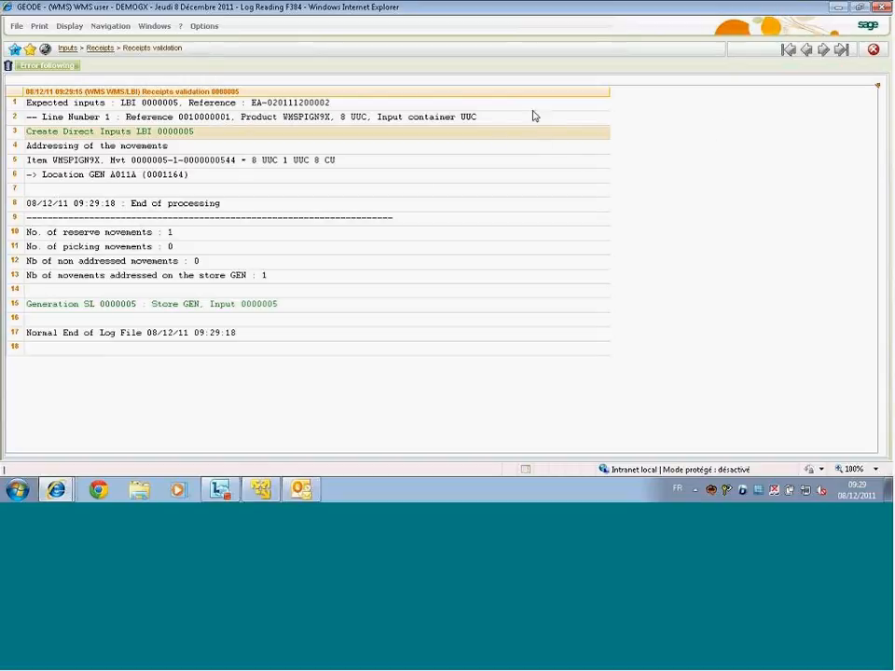
left_click(873, 51)
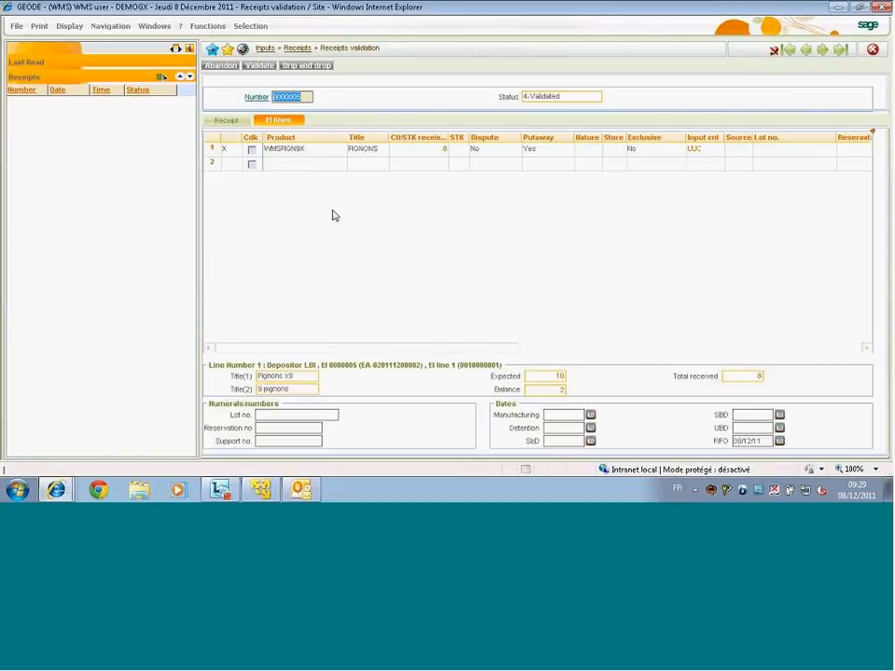
left_click(873, 52)
left_click(873, 52)
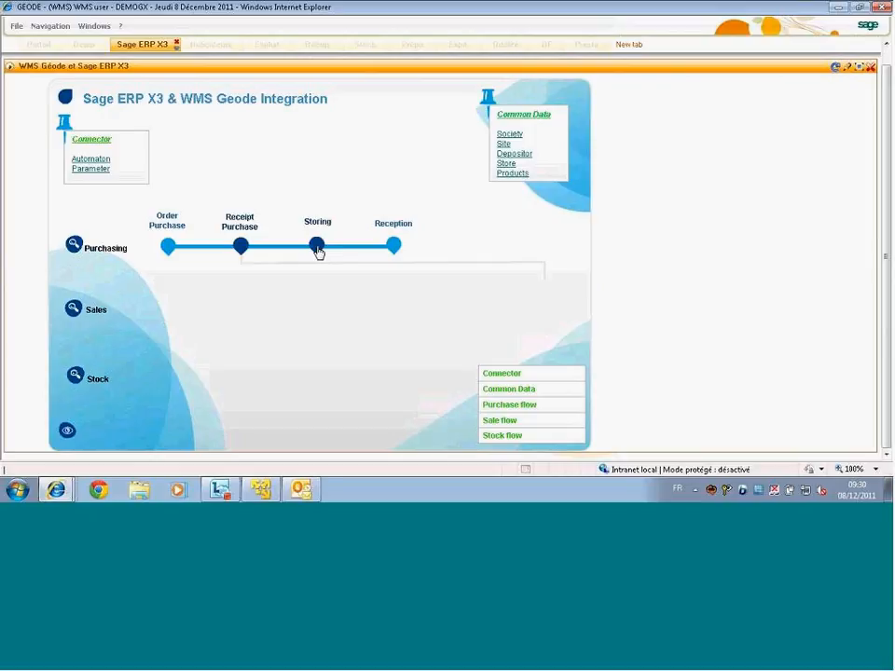
- Open the storing list from Storing, select the WMSPIGN9X movement to location GEN A011A, validate it and return to the flow
left_click(318, 247)
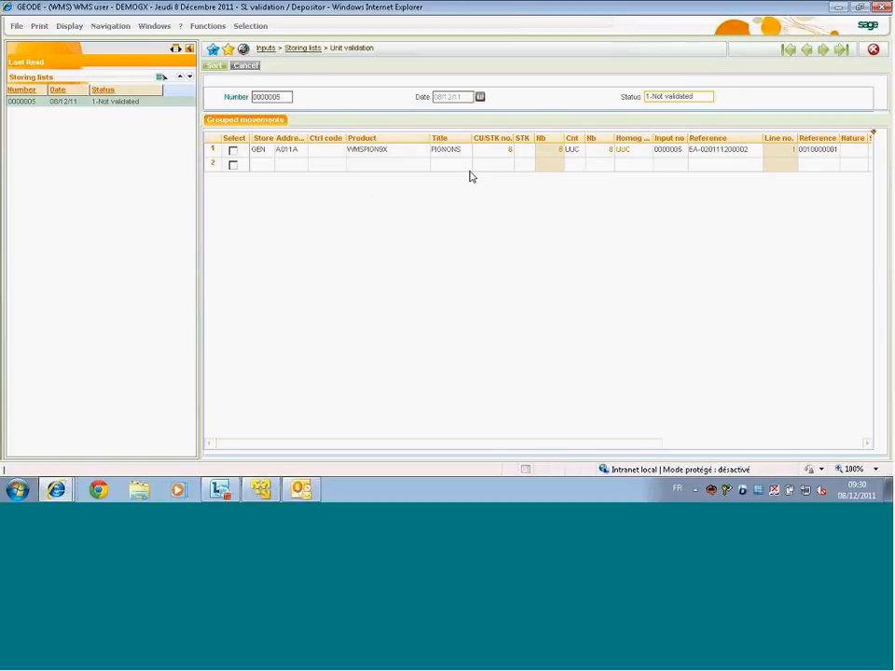
left_click(233, 150)
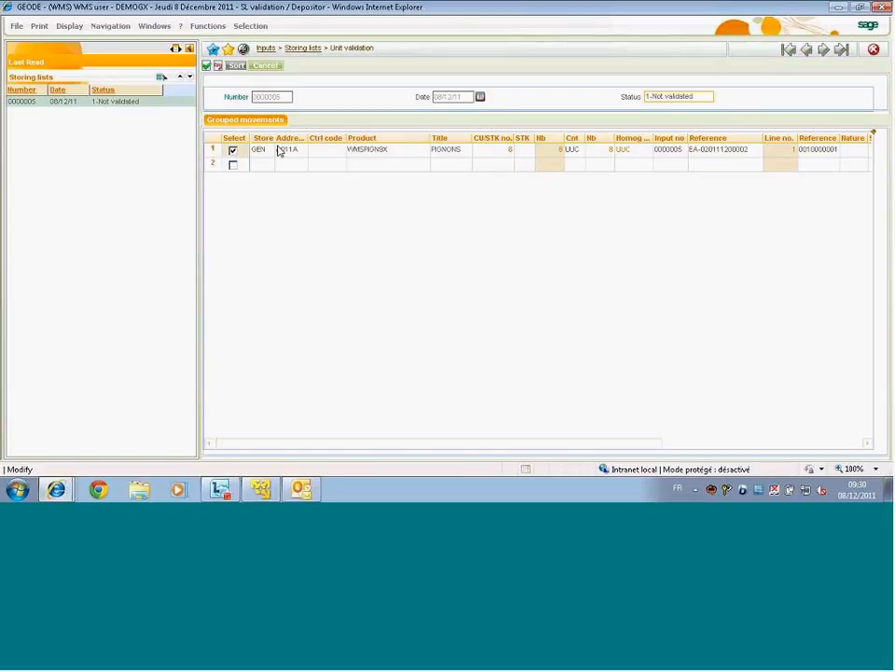
left_click(207, 66)
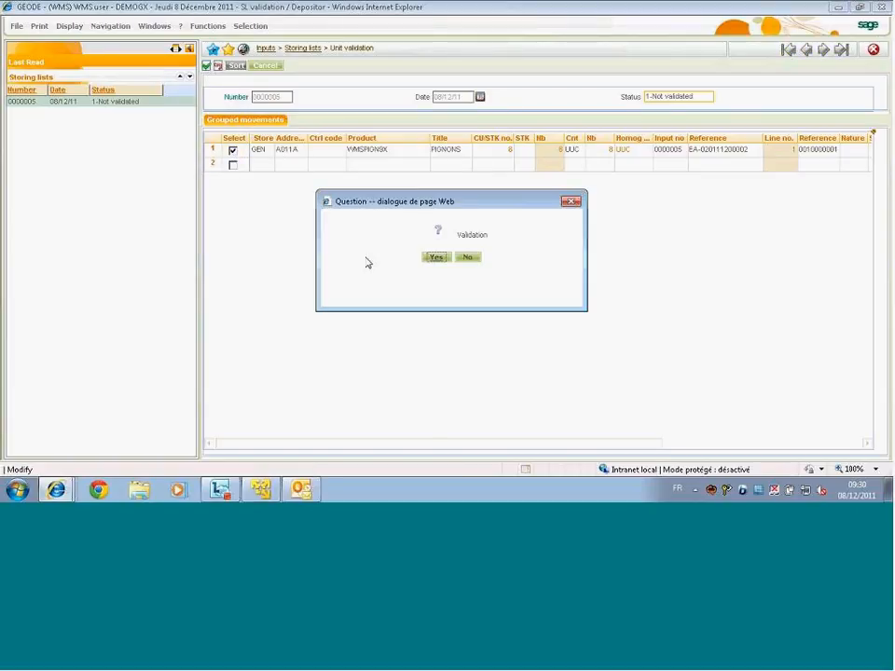
left_click(437, 260)
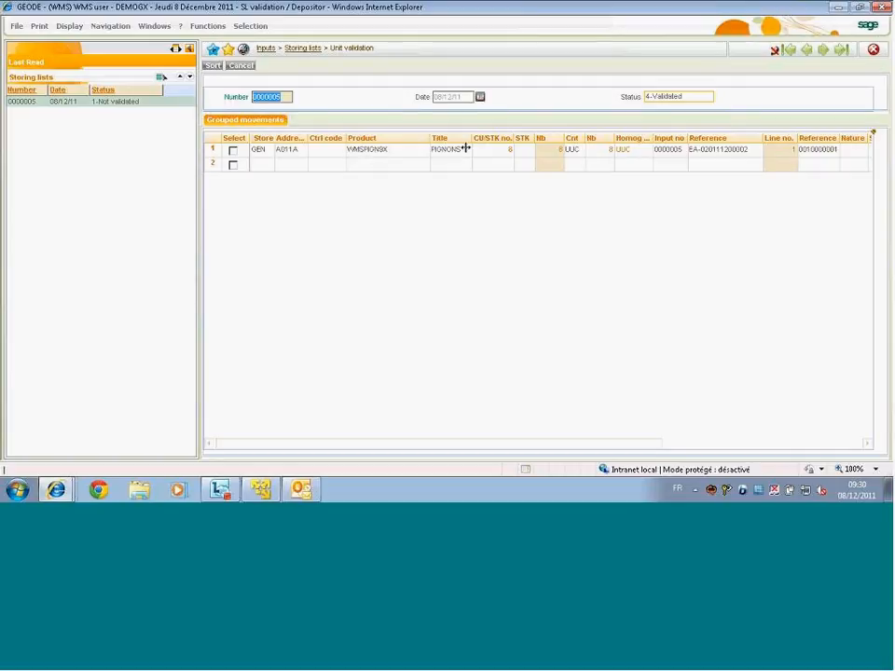
left_click(873, 54)
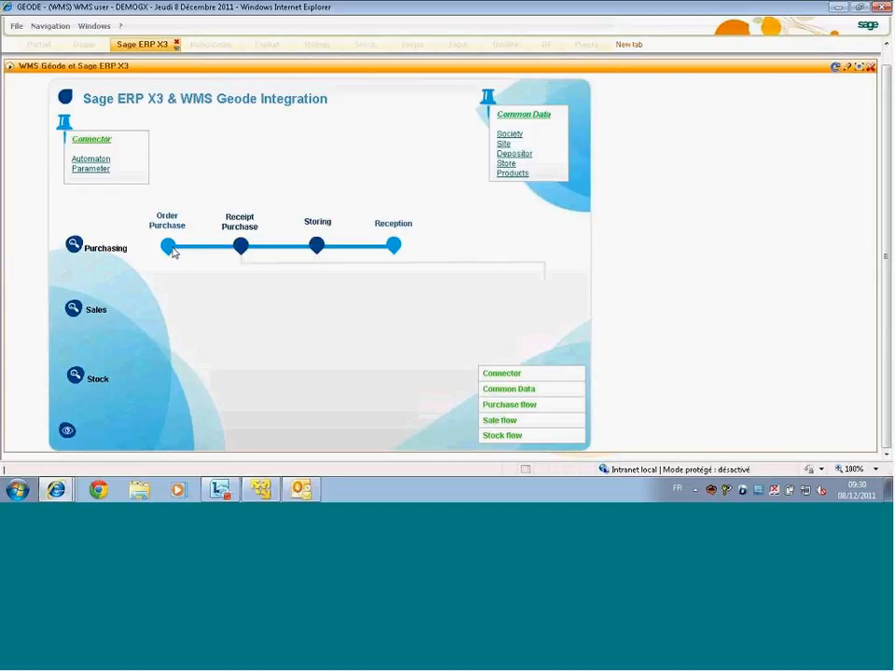
- Check the grouped stock objects of product WMSPIGN9X from its Geode product record, then close the inquiry
left_click(510, 174)
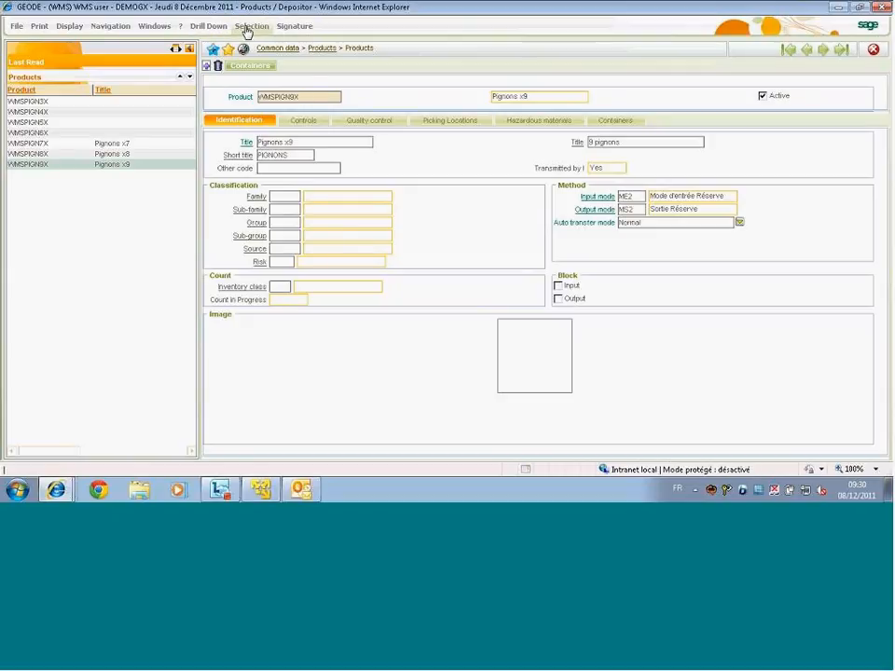
left_click(246, 29)
mouse_move(204, 31)
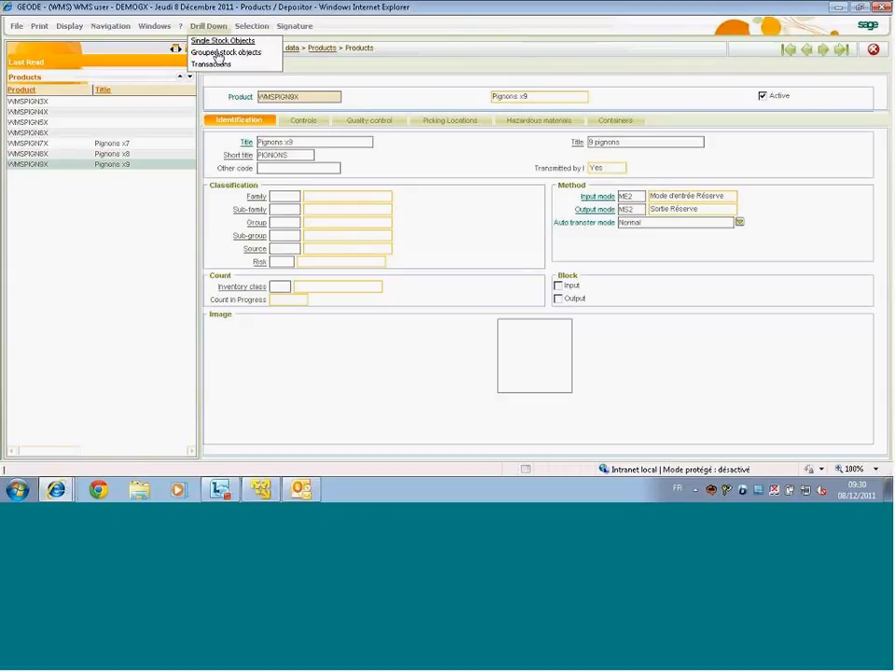
left_click(220, 54)
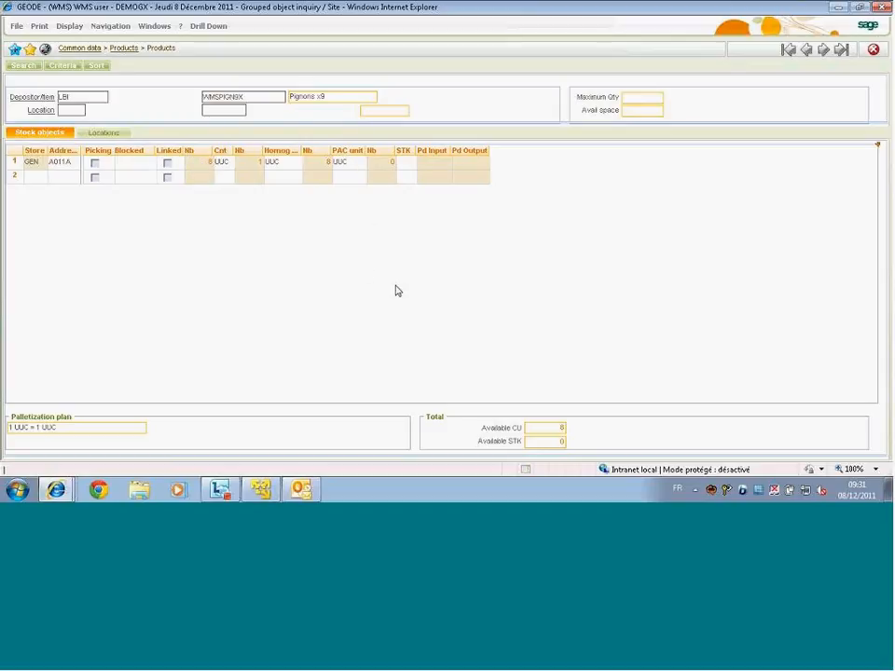
left_click(873, 54)
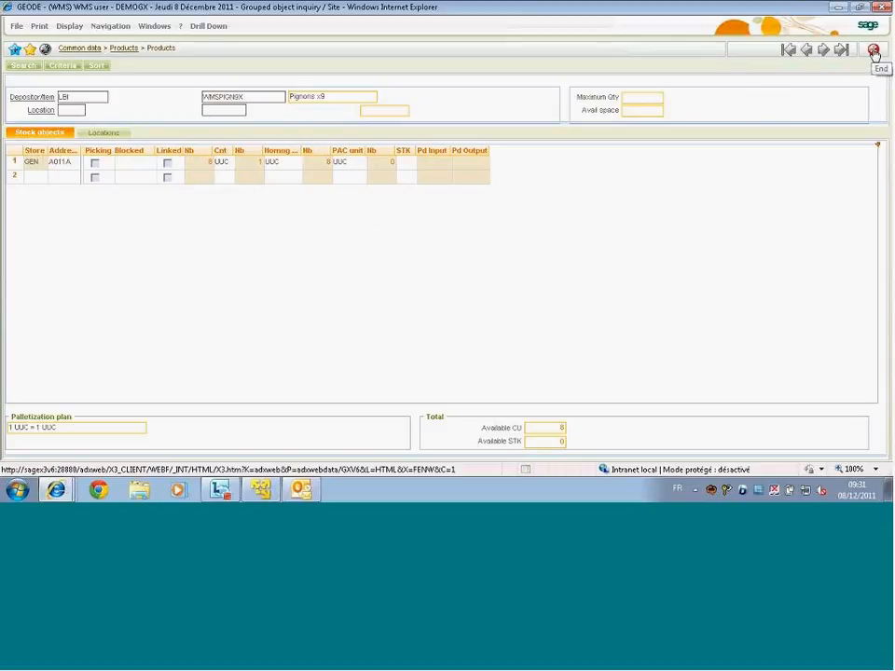
left_click(873, 54)
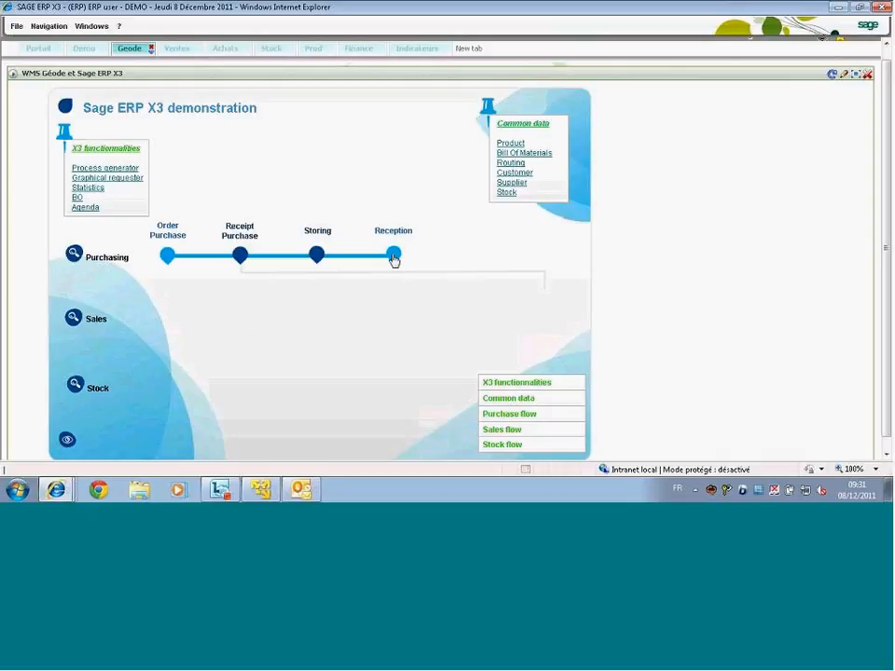
- Switch to Sage ERP X3 and check the WMS and Received statuses of the LBI purchase order dated 08/12/11
left_click(168, 255)
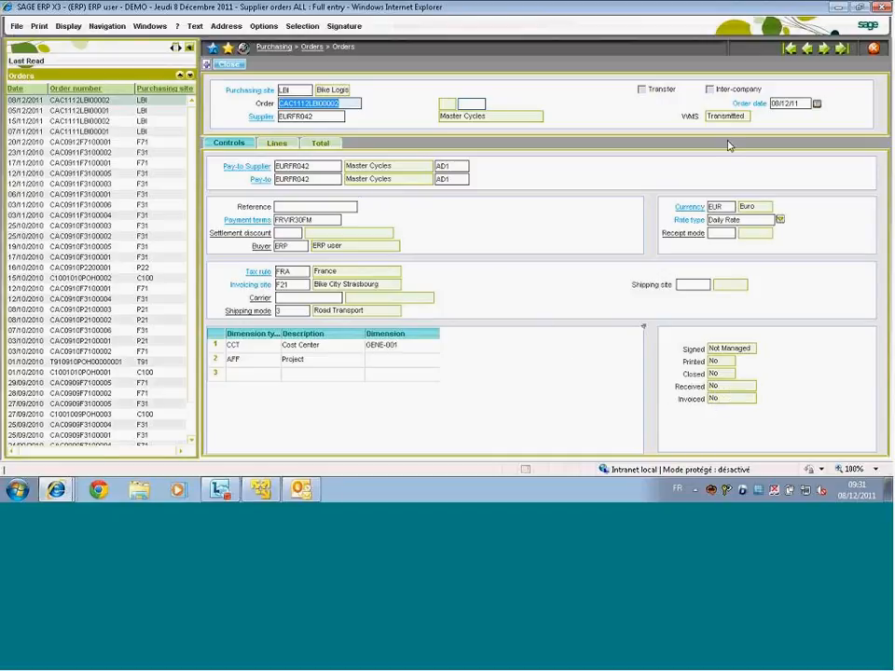
left_click(876, 53)
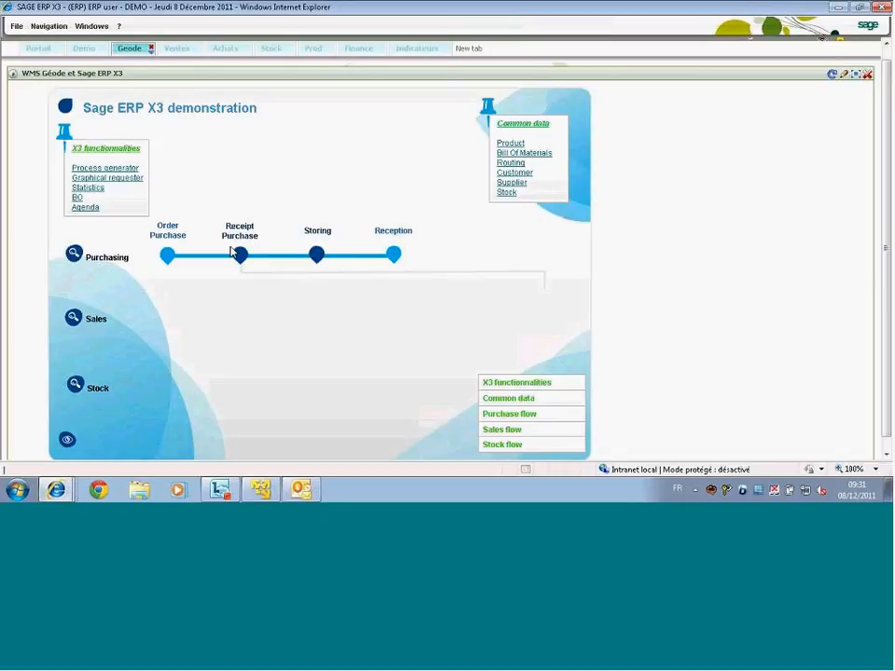
left_click(168, 256)
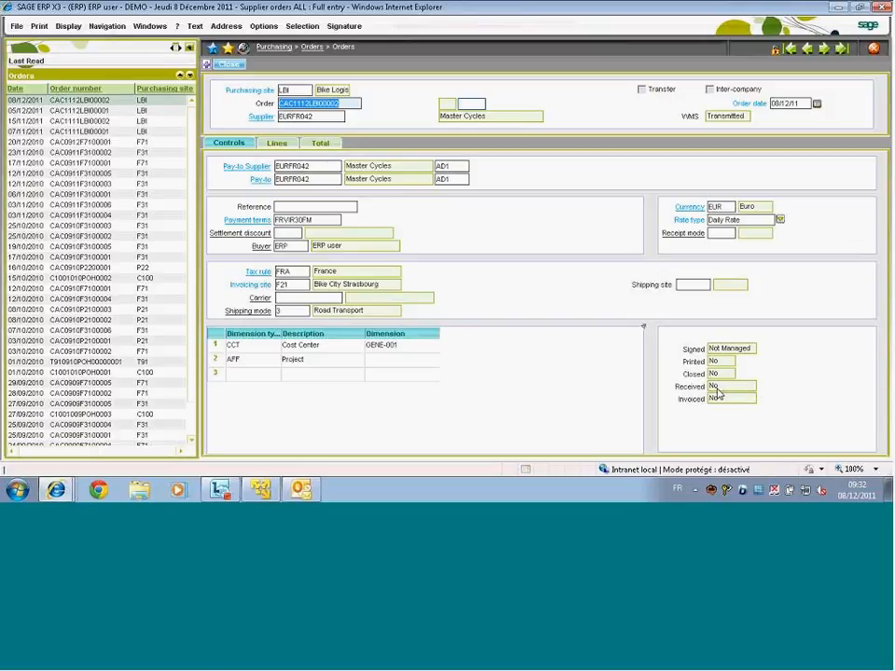
left_click(876, 50)
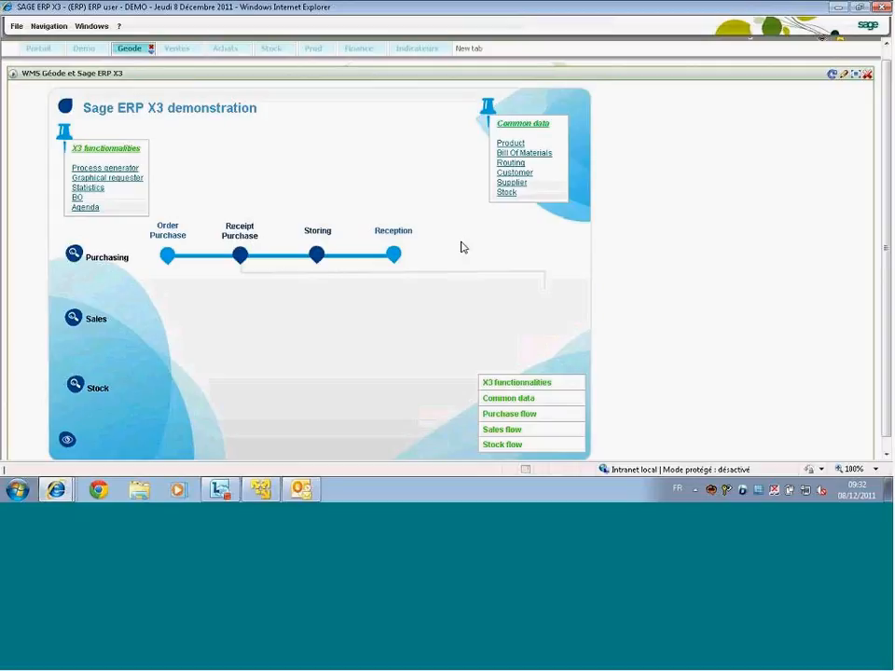
- Open the Milestone monitoring of the automaton in the X3 - WMS connector
left_click(44, 50)
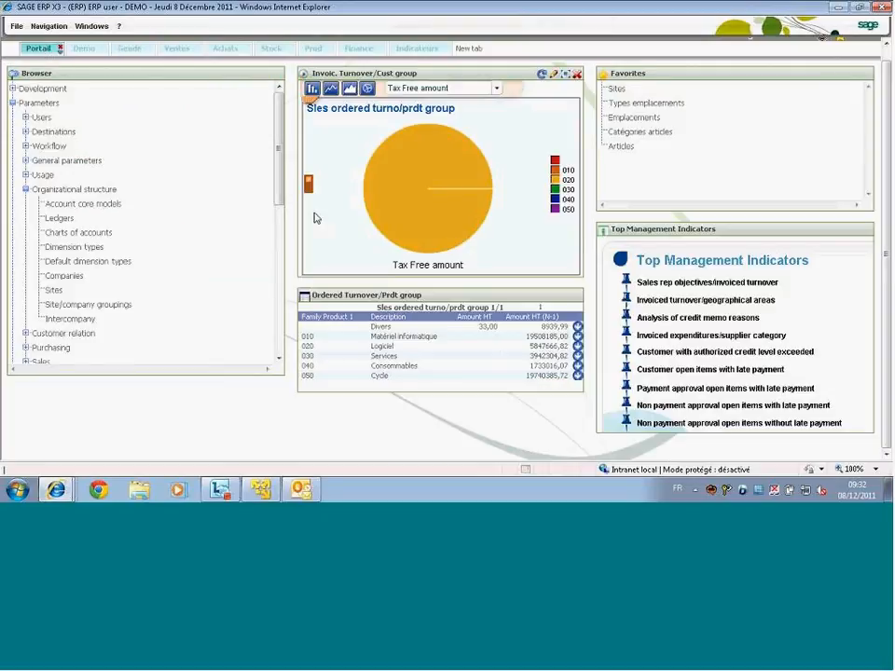
left_click(14, 103)
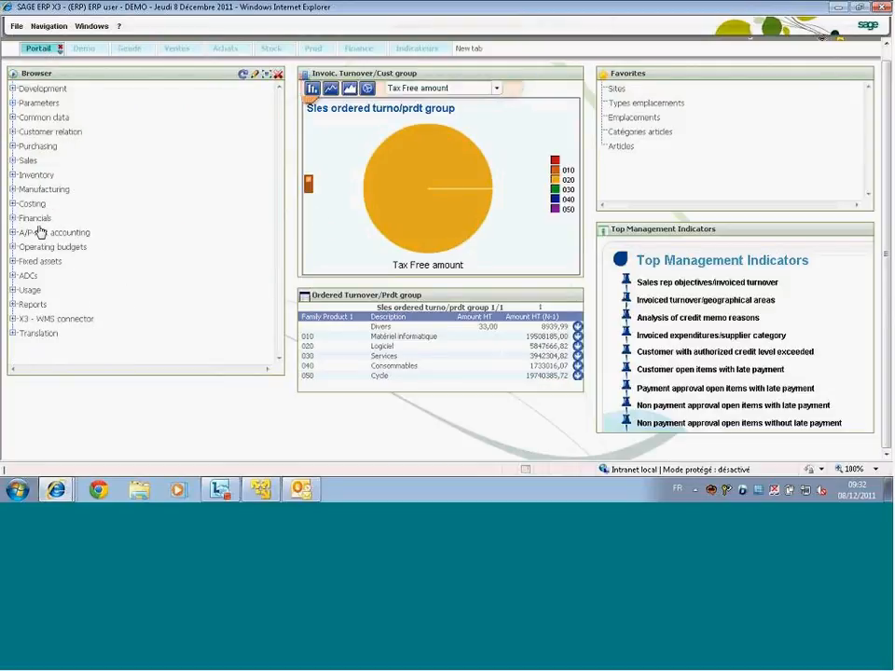
left_click(34, 319)
left_click(278, 334)
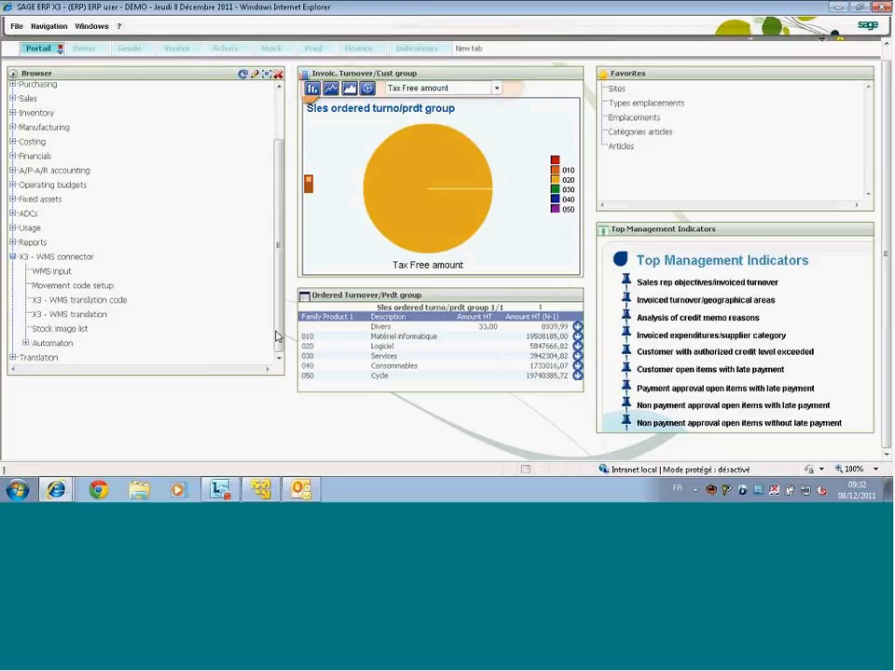
left_click(67, 344)
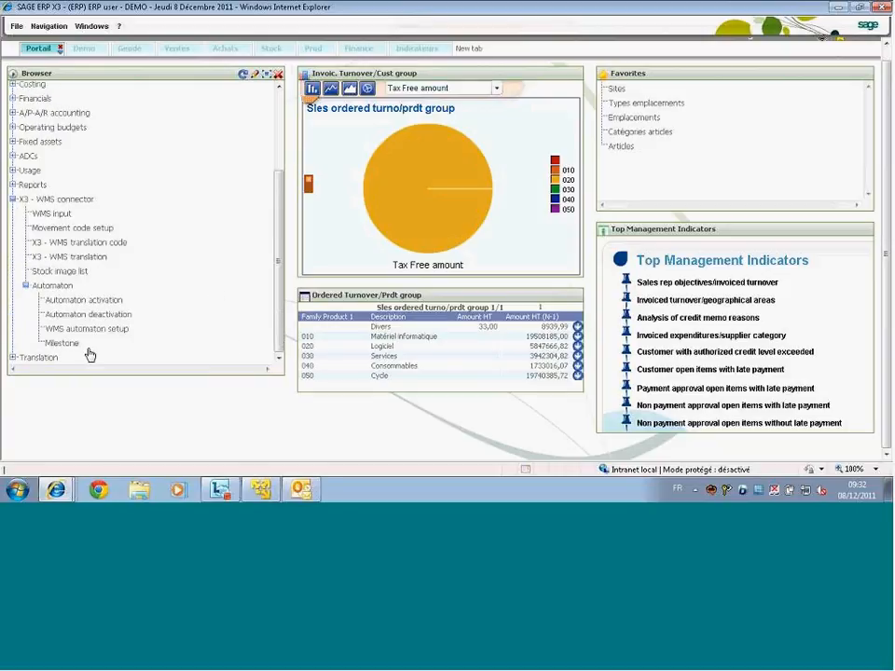
left_click(69, 347)
- Select the JBA reception template and open the log of its JALIMP request dated 08/12/11 to check the import
left_click(37, 101)
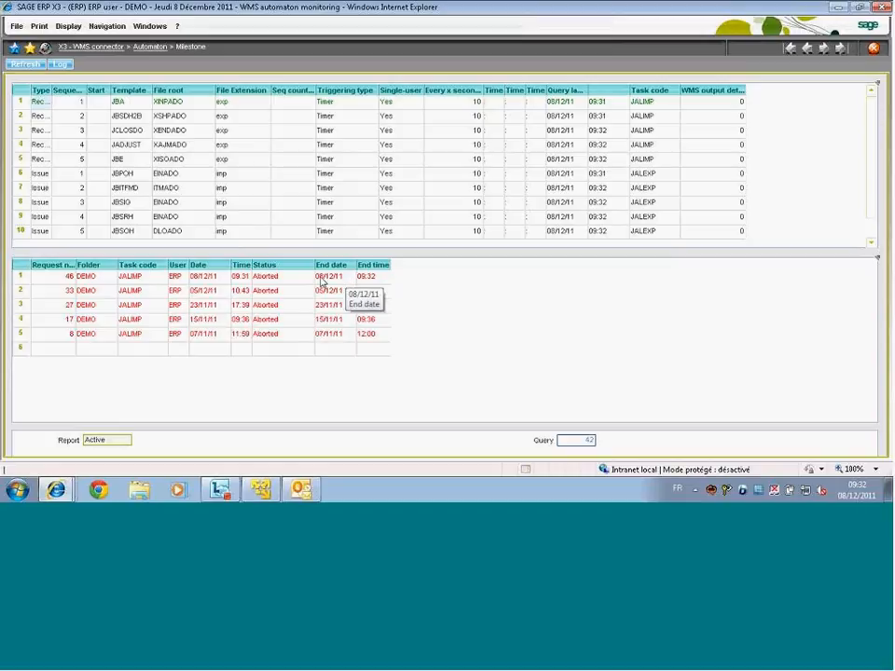
left_click(200, 277)
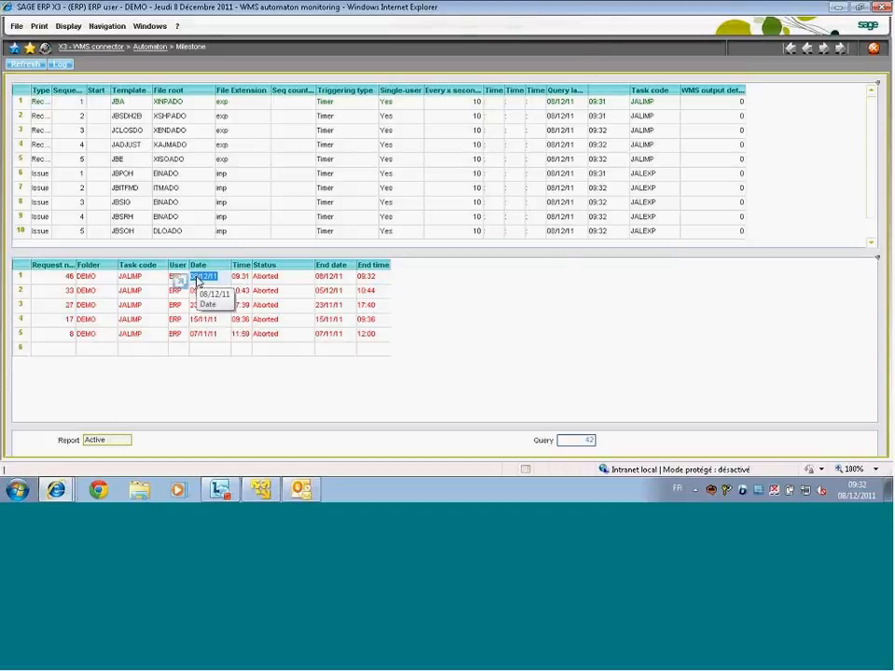
right_click(191, 281)
left_click(215, 292)
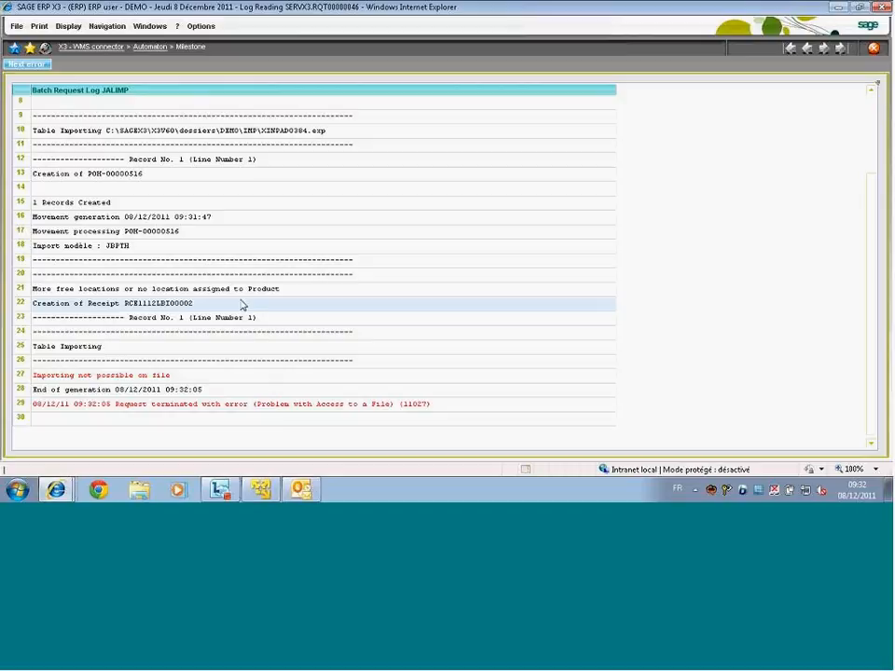
- Leave the connector monitoring and check the WMS and Received statuses of the LBI purchase order dated 08/12/11 from the Geode purchasing flow
left_click(873, 48)
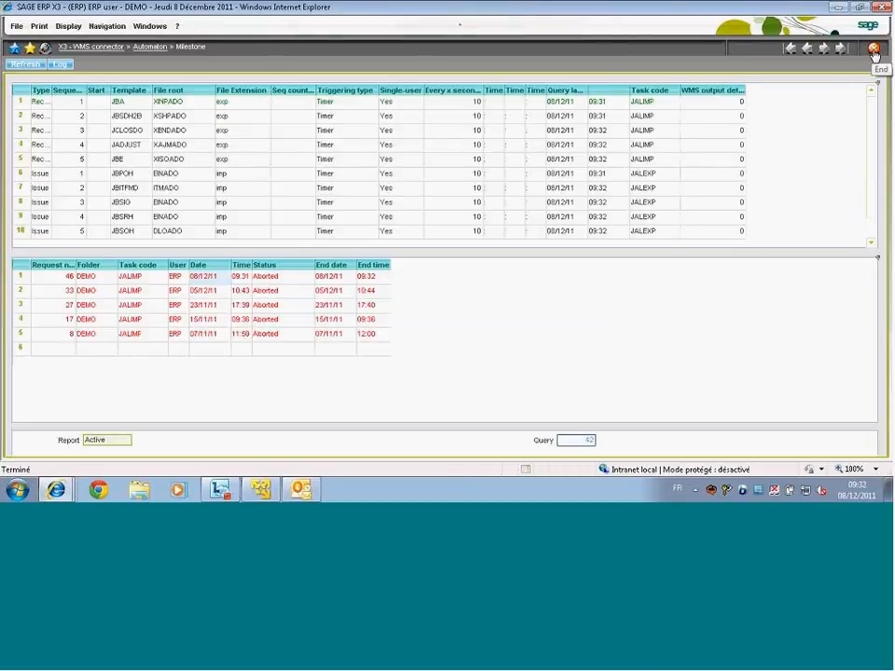
left_click(873, 48)
left_click(130, 47)
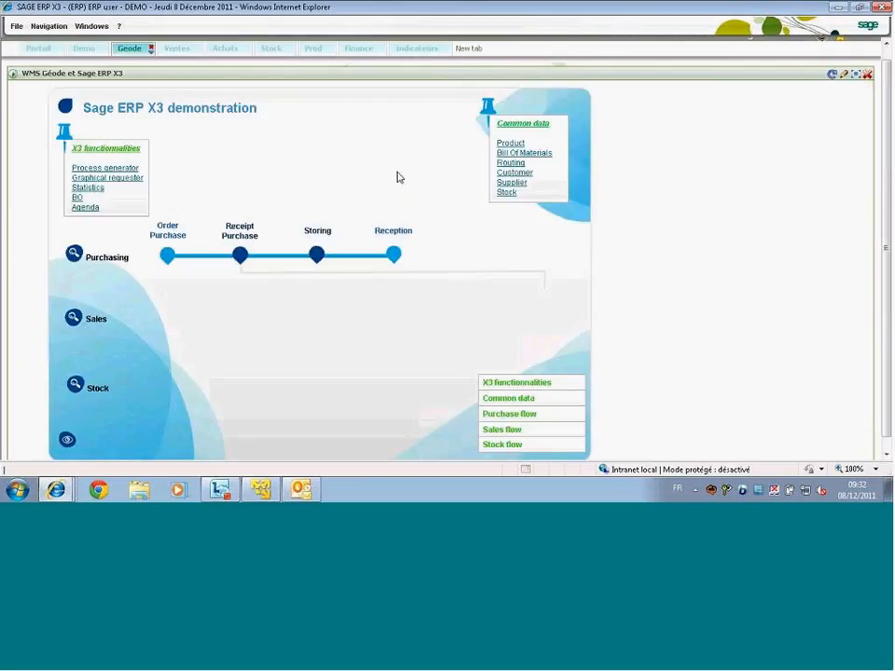
left_click(168, 256)
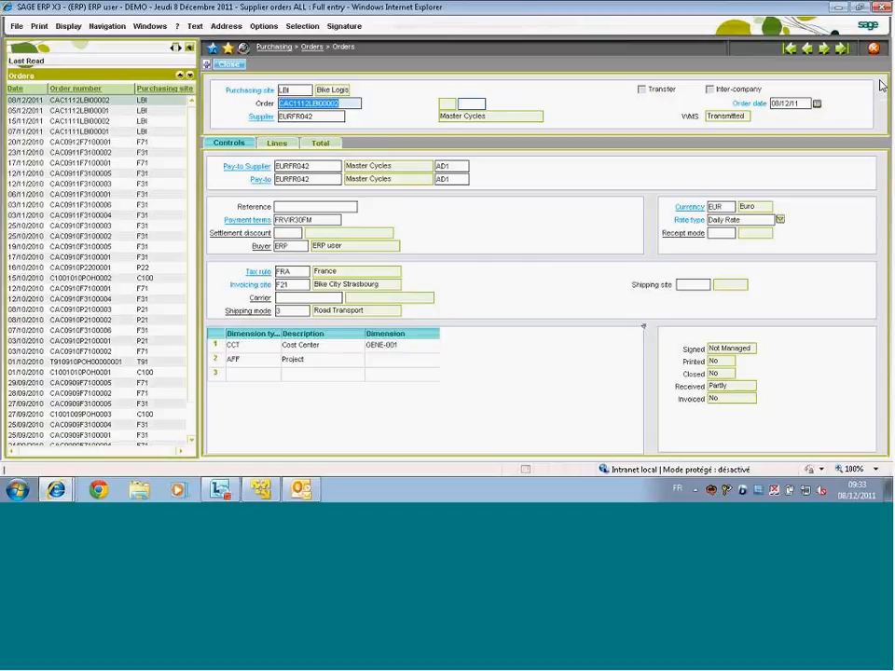
left_click(873, 48)
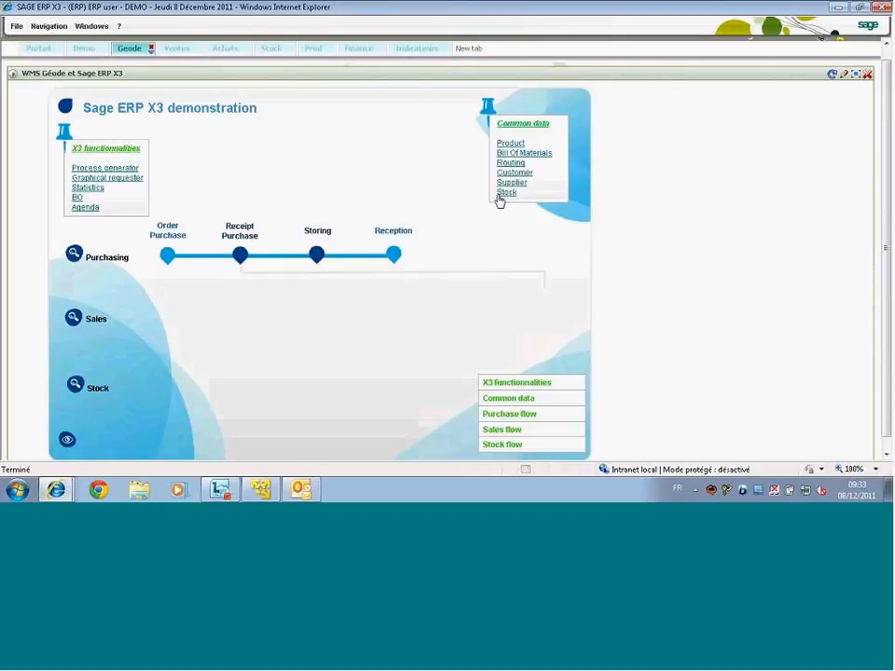
- Open the purchasing Reception function and check the Master Cycles receipt dated 08/12/2011, then close the receipts
left_click(395, 258)
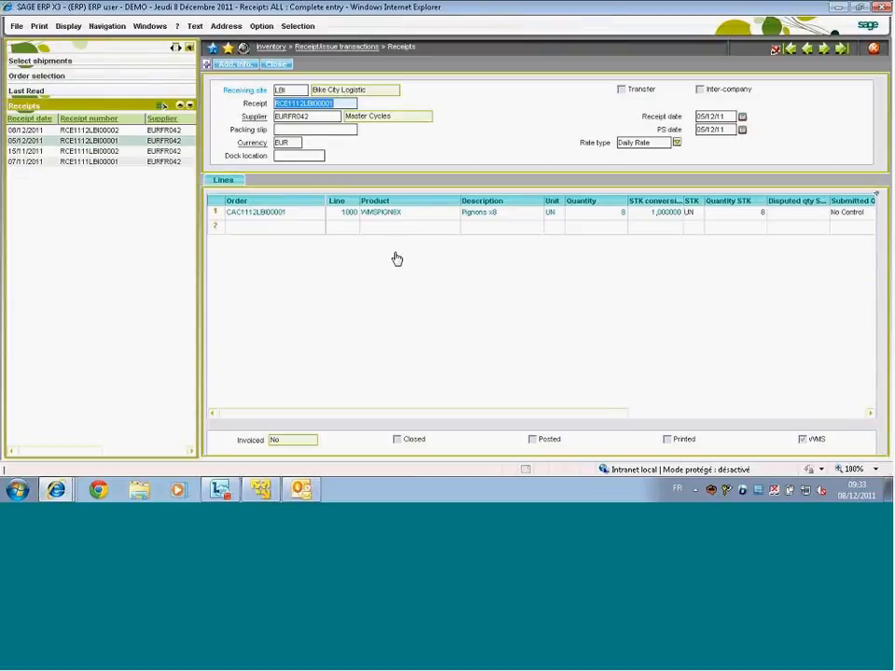
left_click(75, 132)
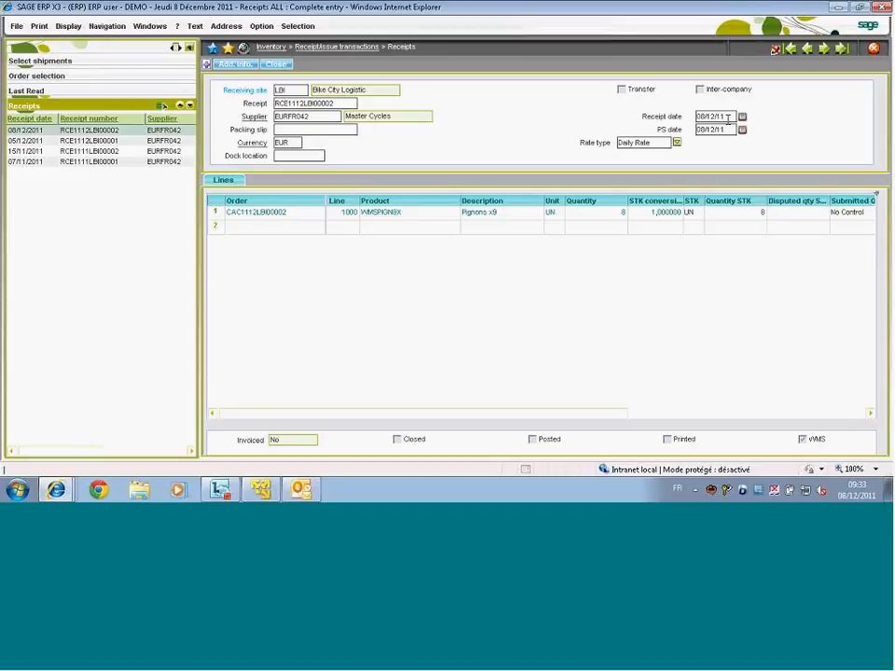
left_click(874, 52)
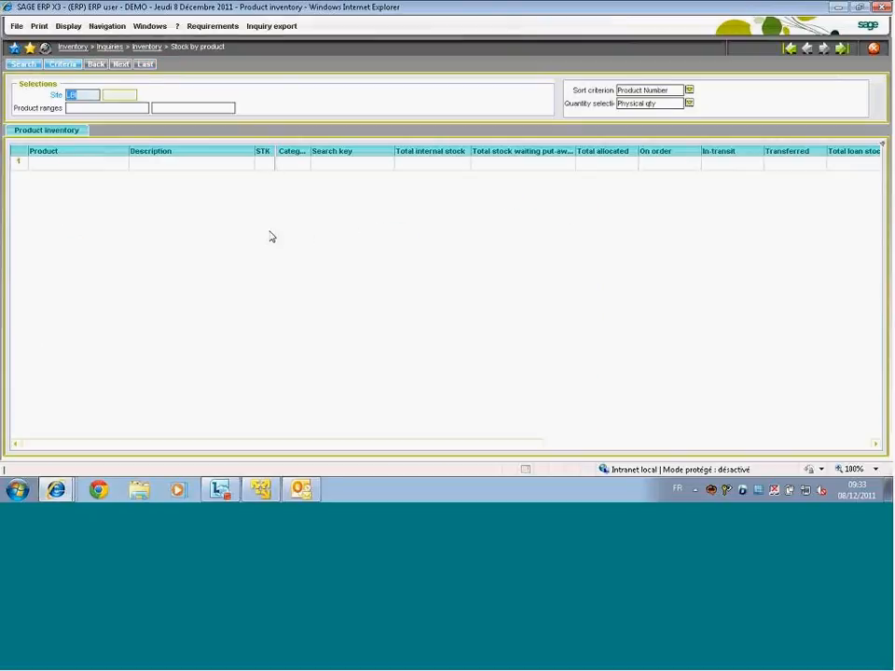
- Query the stock by product for site LBI, limiting the product range to WMSPIGN9X
key("Tab")
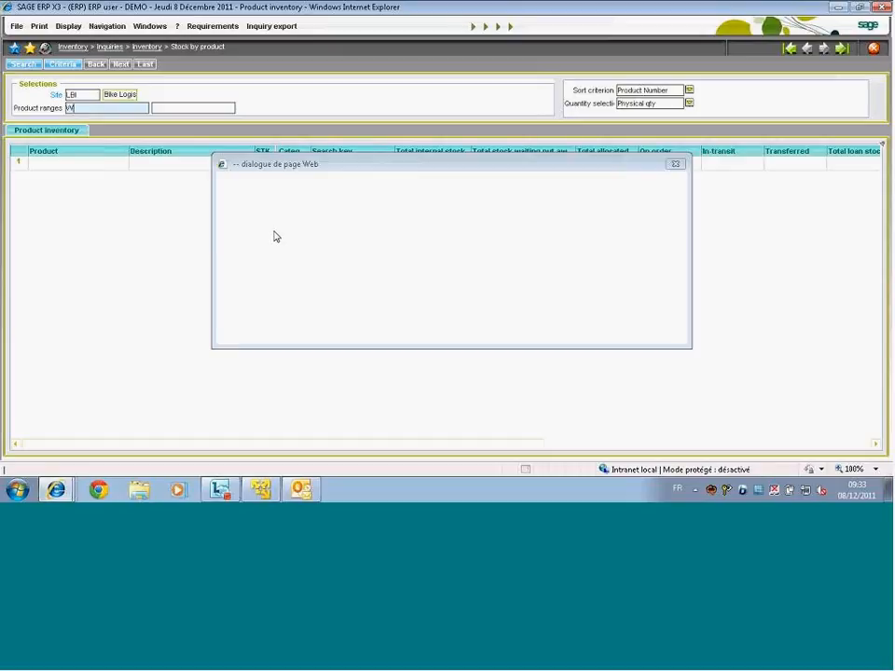
double_click(248, 265)
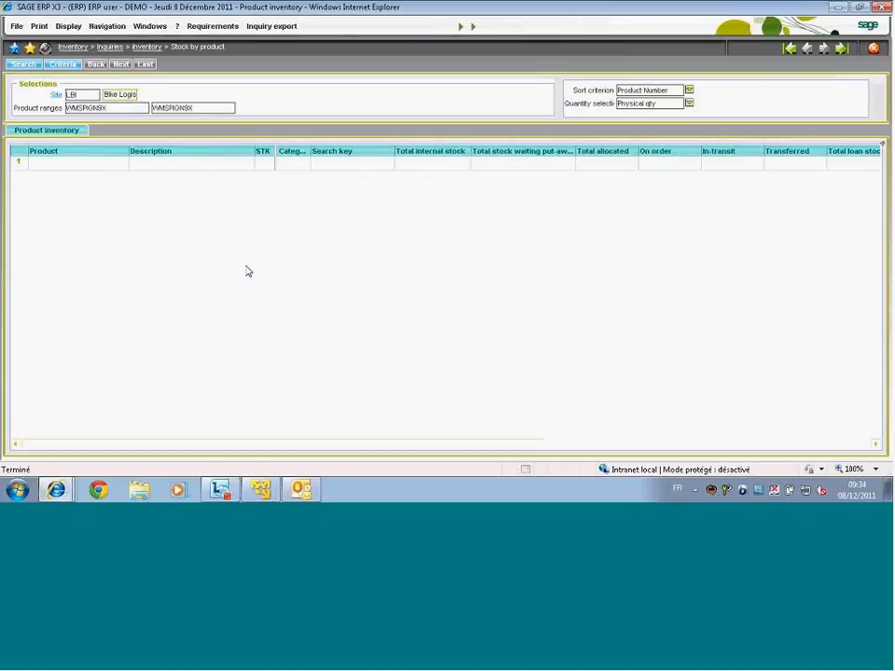
key("Tab")
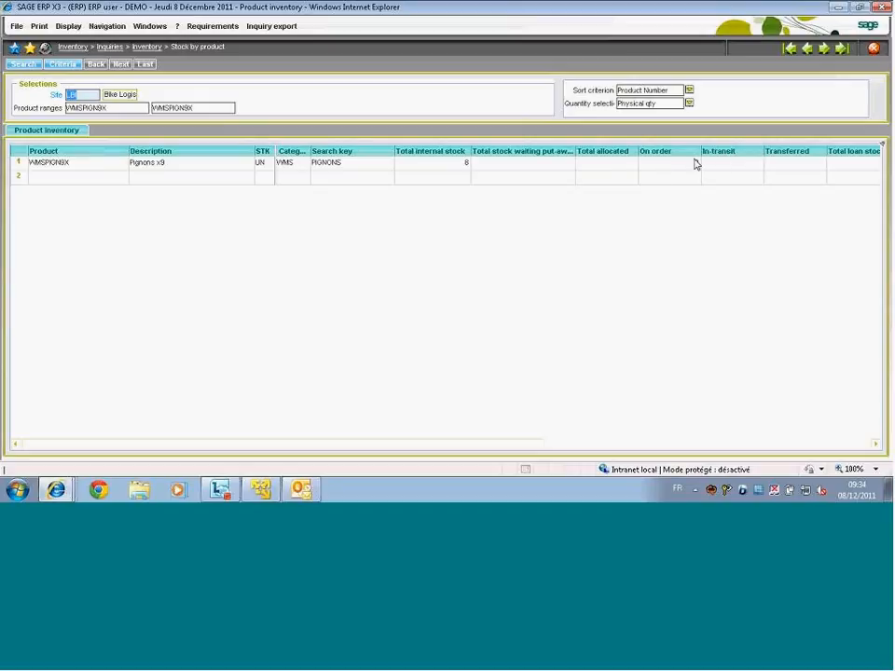
- Examine the detailed stock of WMSPIGN9X at site LBI, then return to the product inventory
right_click(177, 166)
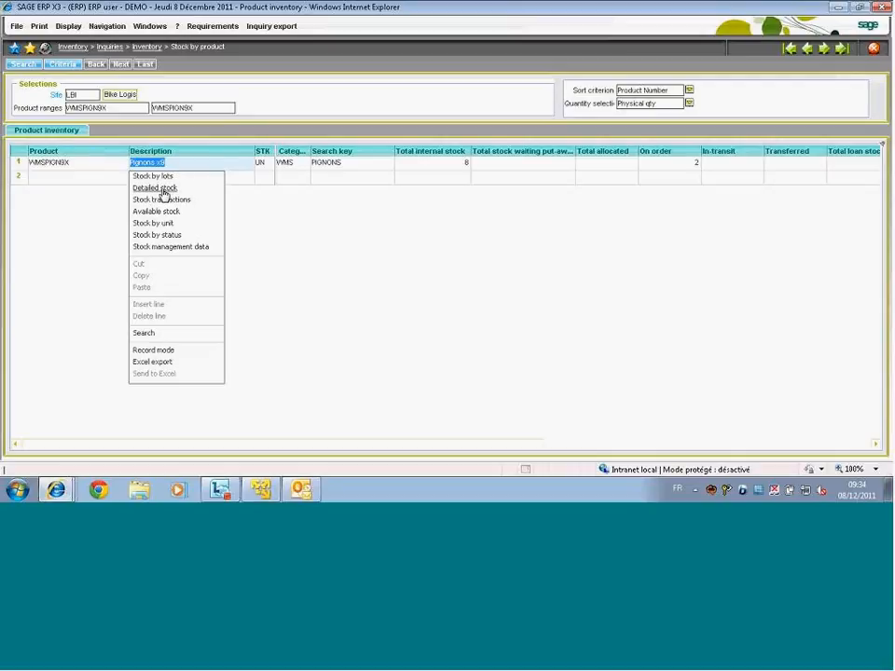
left_click(164, 192)
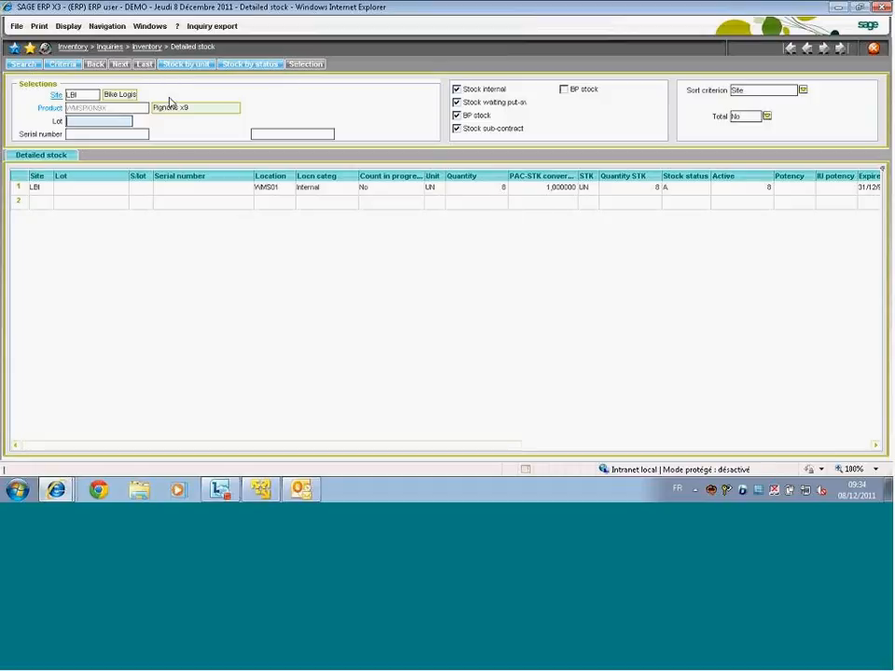
left_click(864, 49)
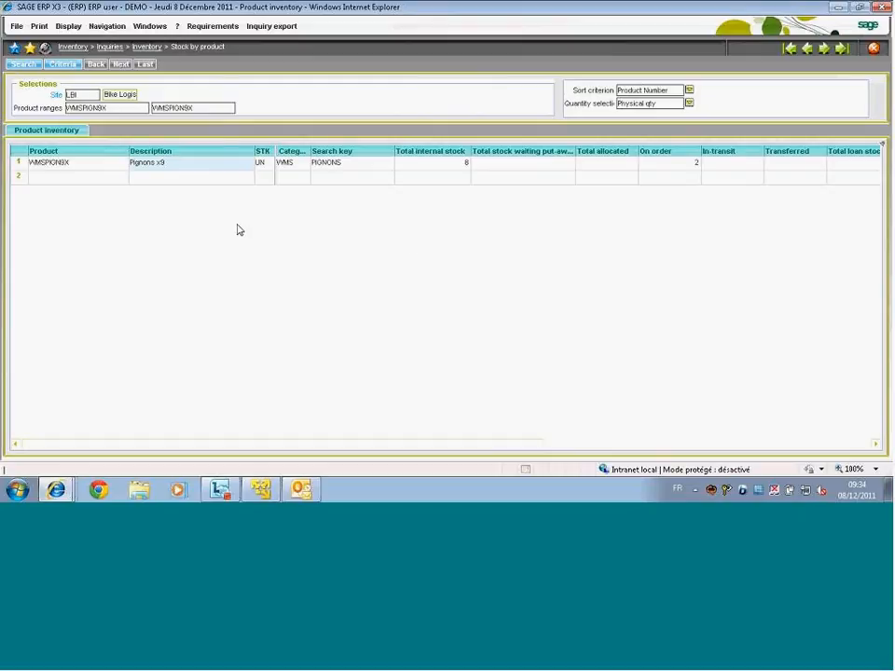
- Examine the stock transactions of WMSPIGN9X, then close the stock inquiries and return to the Geode demonstration page
left_click(172, 171)
left_click(122, 165)
right_click(123, 165)
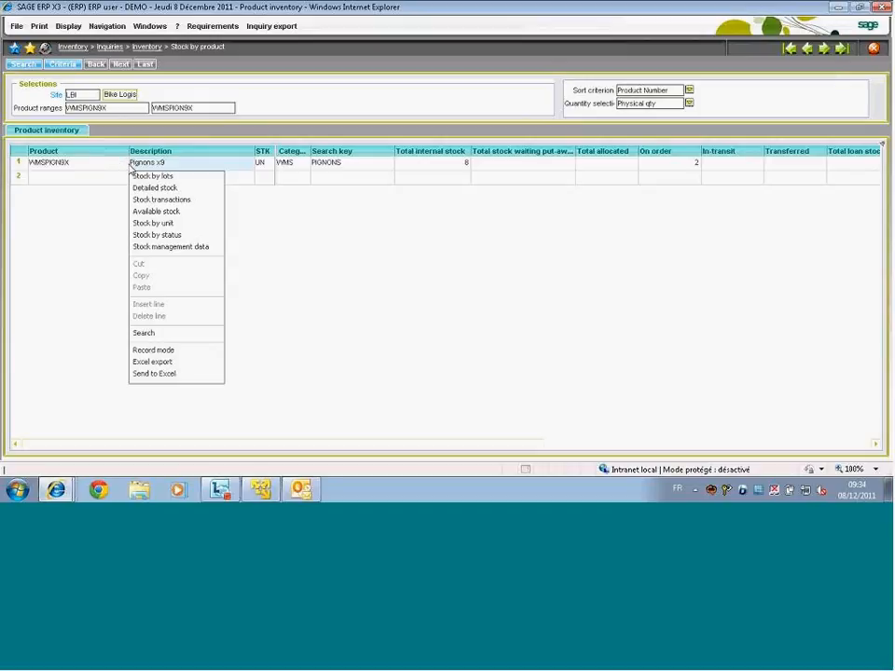
left_click(167, 200)
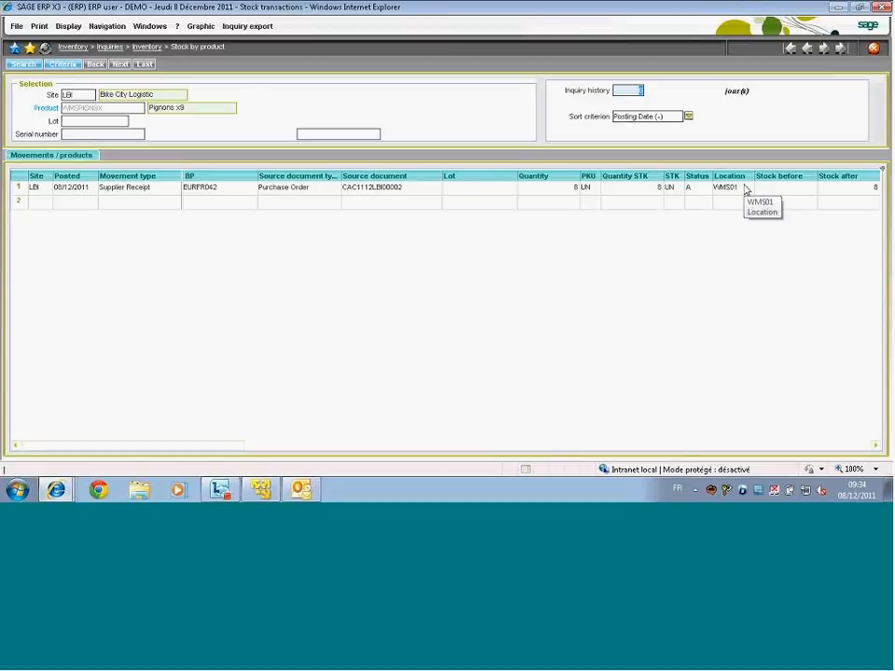
left_click(882, 48)
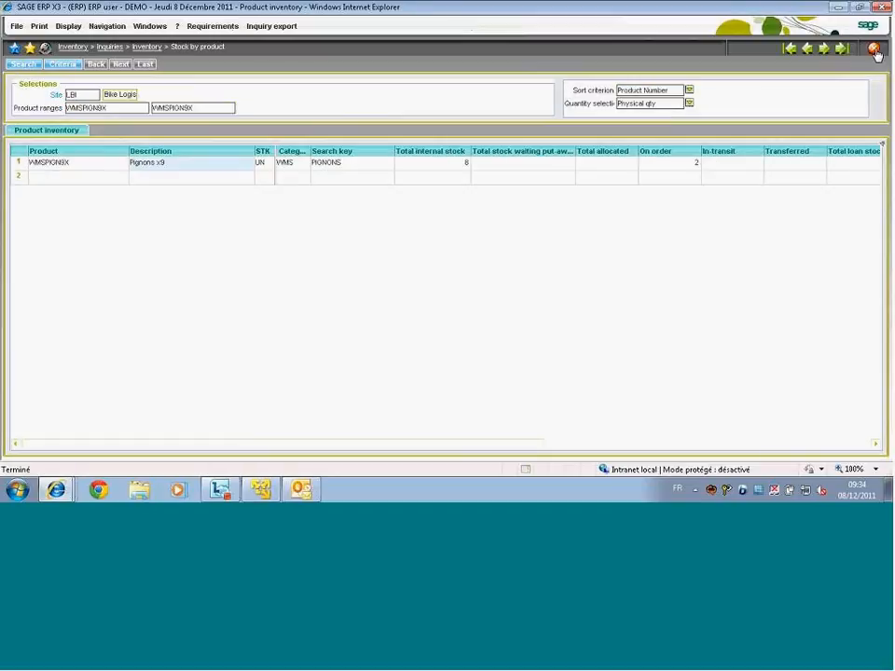
left_click(883, 47)
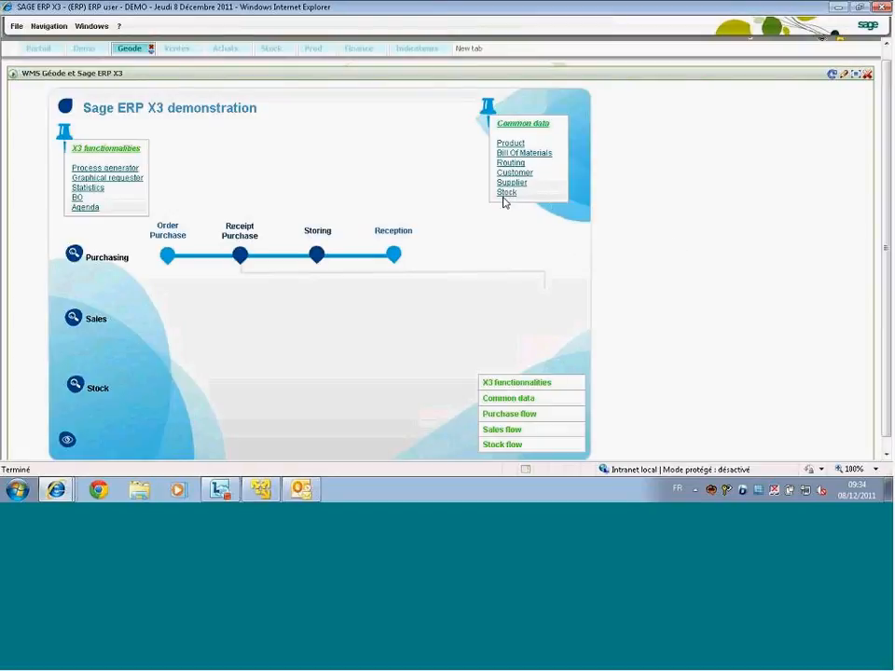
- Review the stock, calculated data and control settings in the LBI product-site record of WMSPIGN9X, then close the product record
left_click(511, 144)
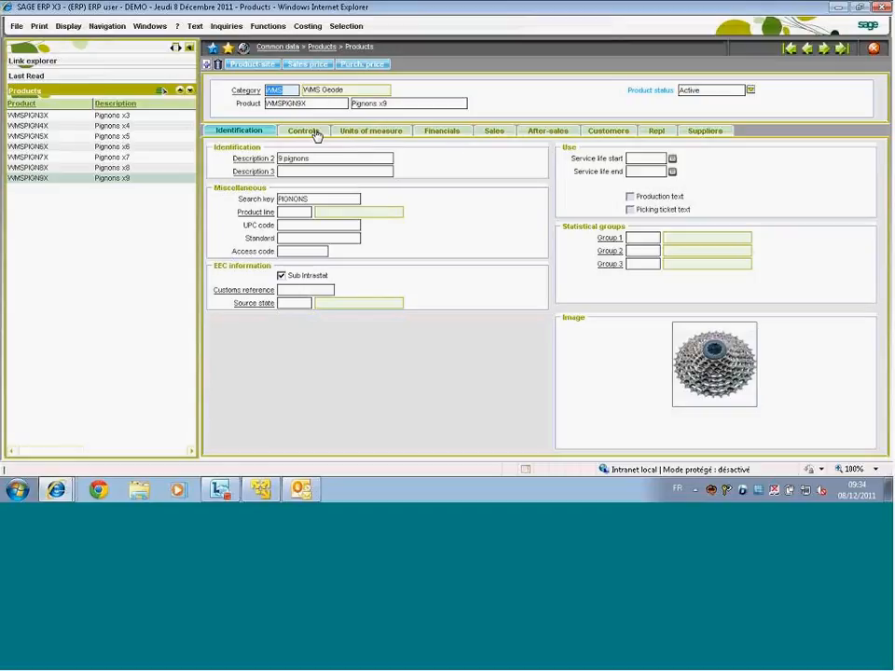
left_click(254, 65)
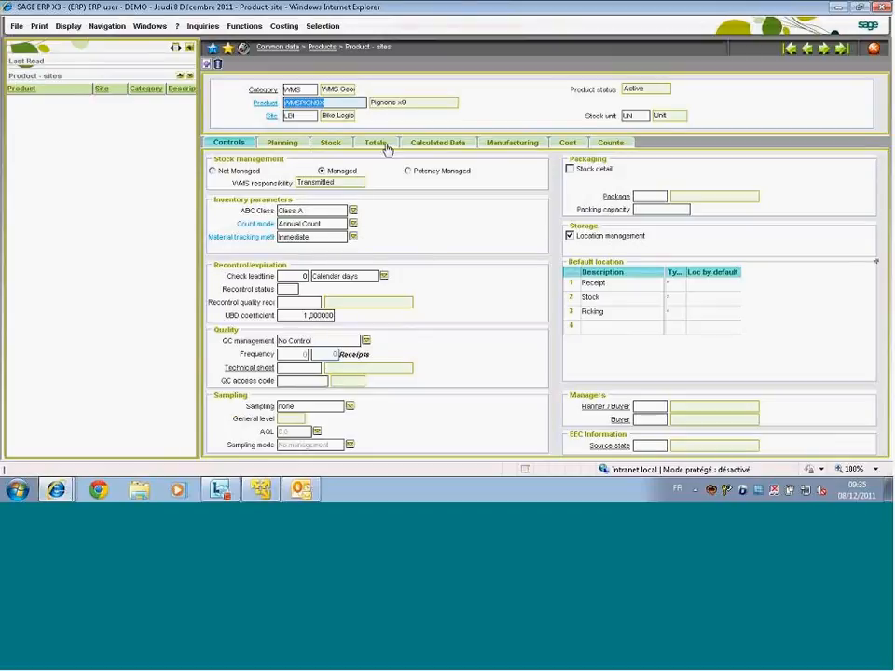
left_click(331, 142)
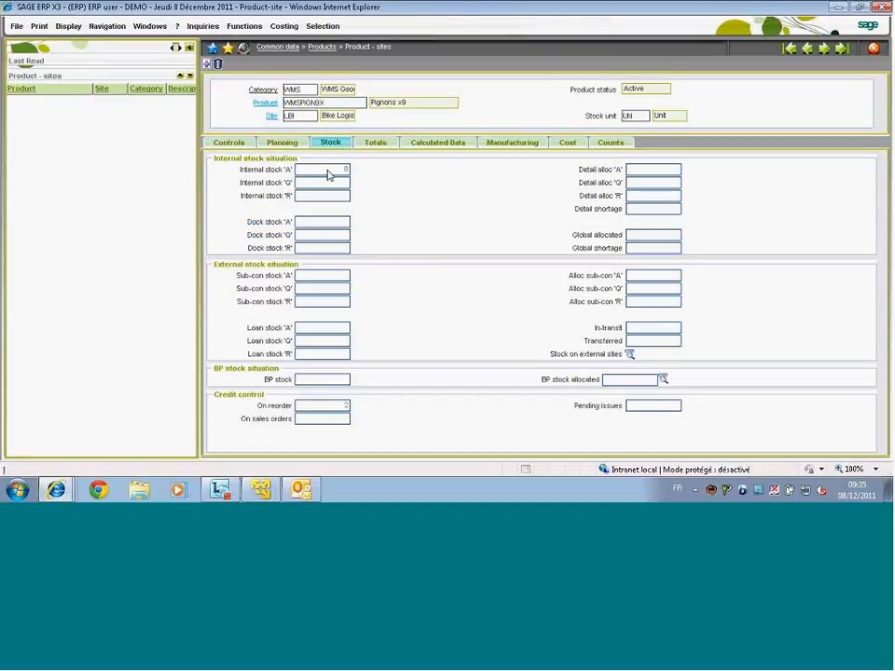
left_click(439, 144)
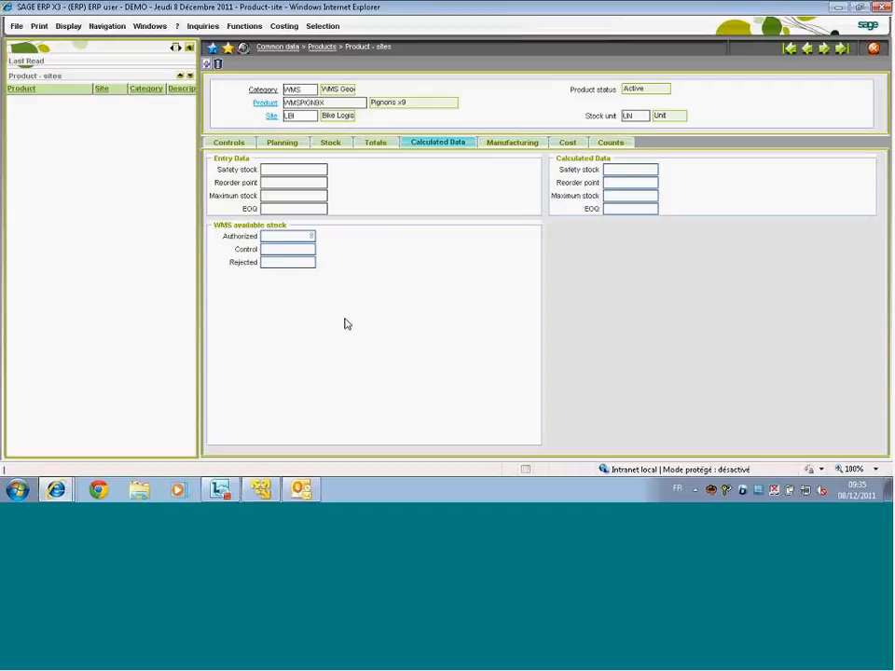
left_click(230, 143)
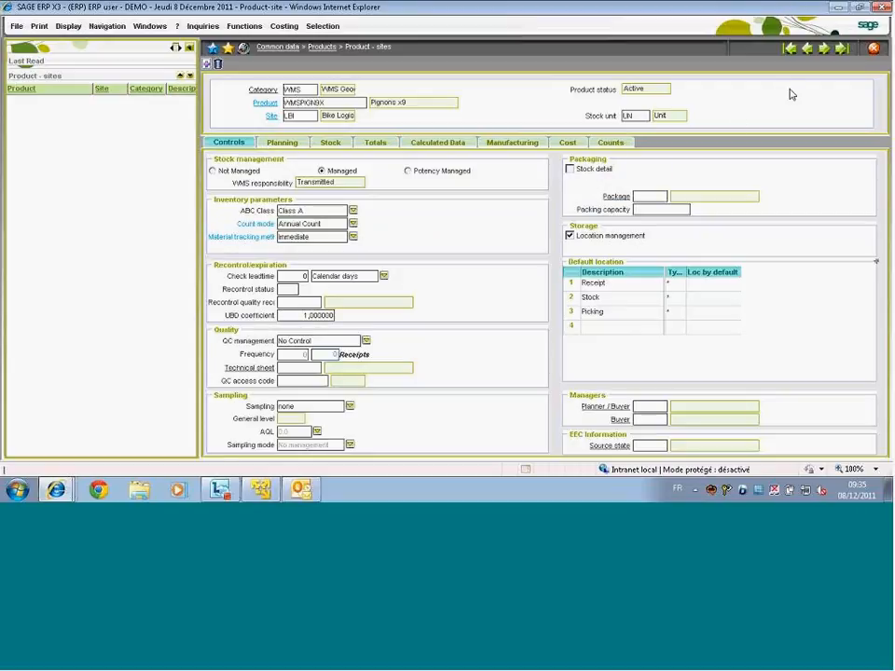
key("Escape")
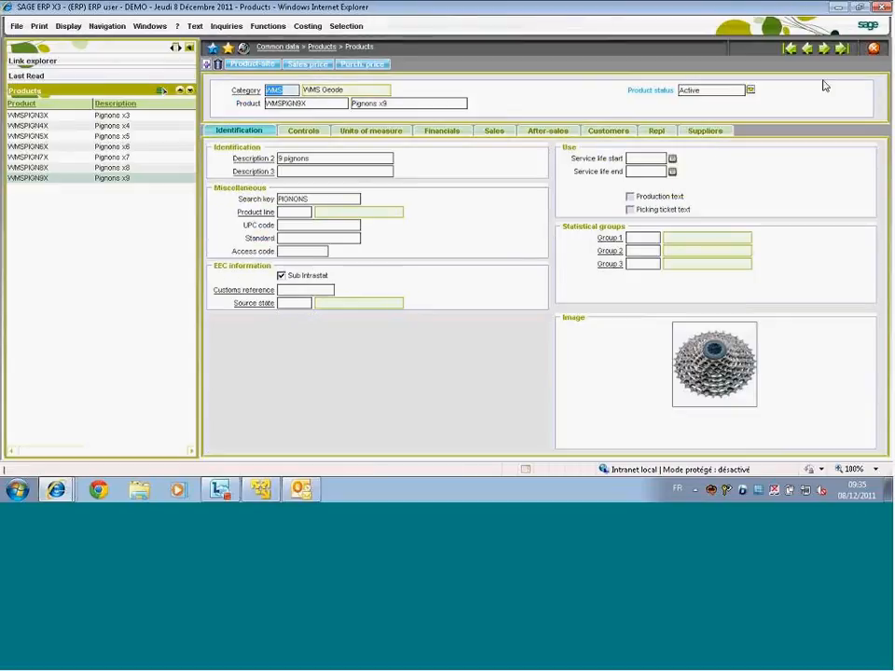
left_click(872, 47)
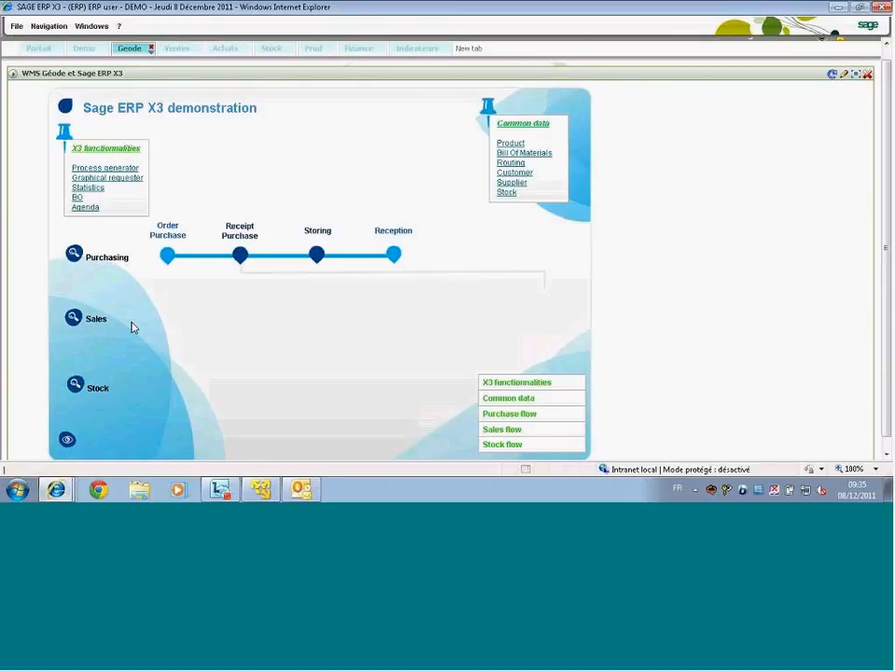
- Start a new SON sales order for site LBI with reference Test 12 and Cycle Pro as the sold-to customer
left_click(75, 321)
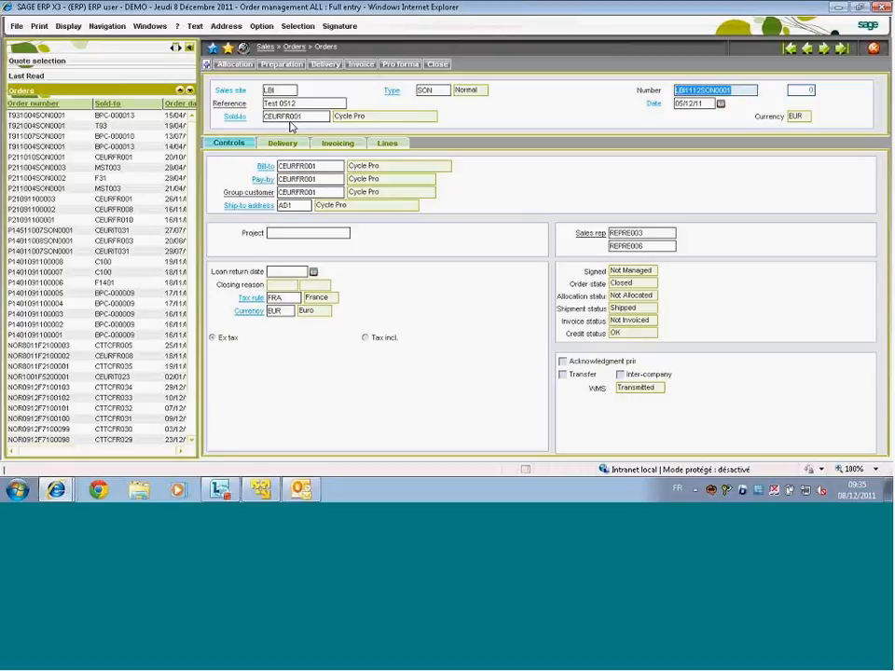
left_click(303, 117)
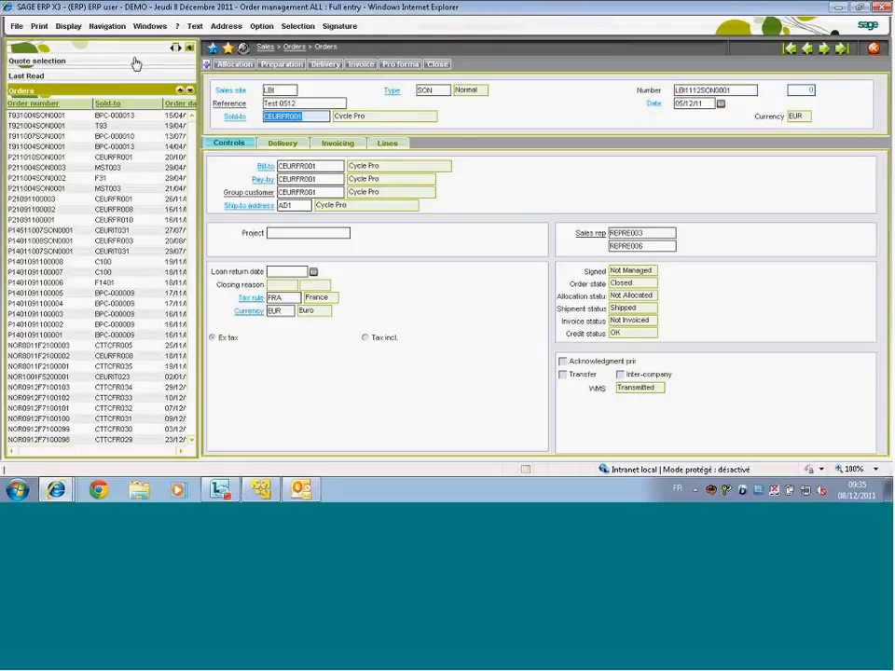
left_click(208, 65)
key("Tab")
key("Tab")
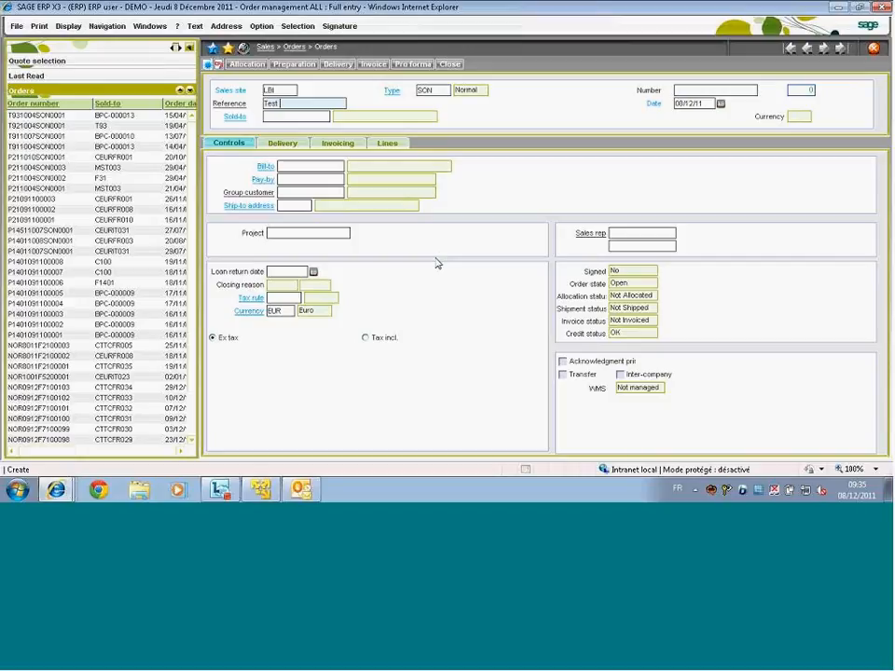
type("Test 12")
key("Tab")
key("Tab")
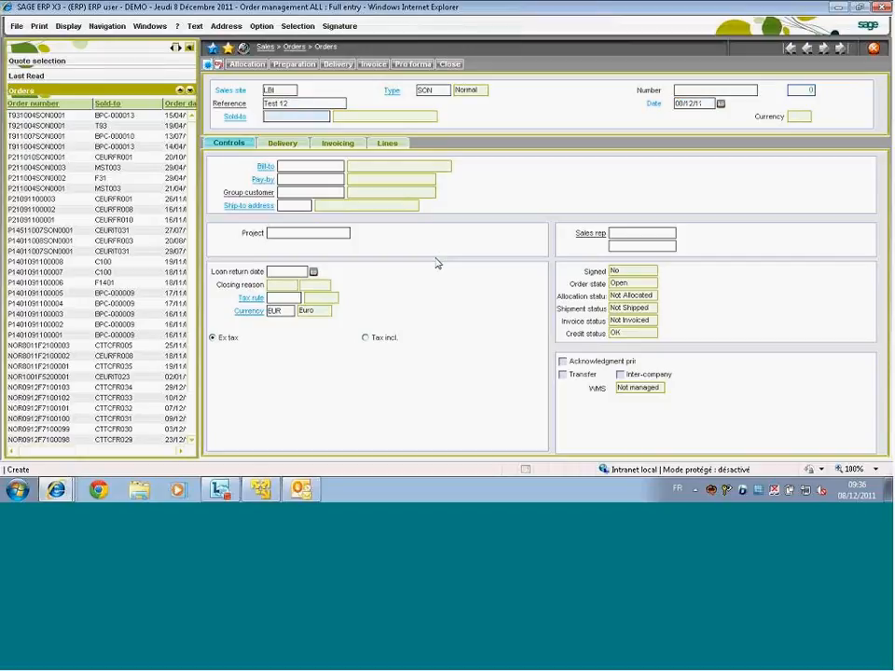
type("CEURFR001")
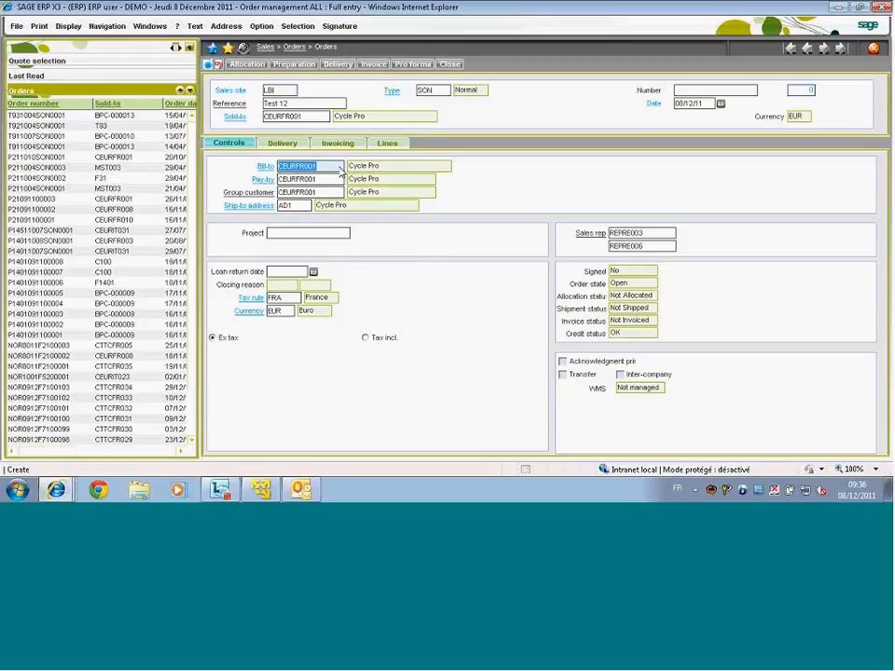
- Add an order line for product WMSPIGN9X with quantity 2, keeping the Global allocation type and the proposed gross price
left_click(385, 147)
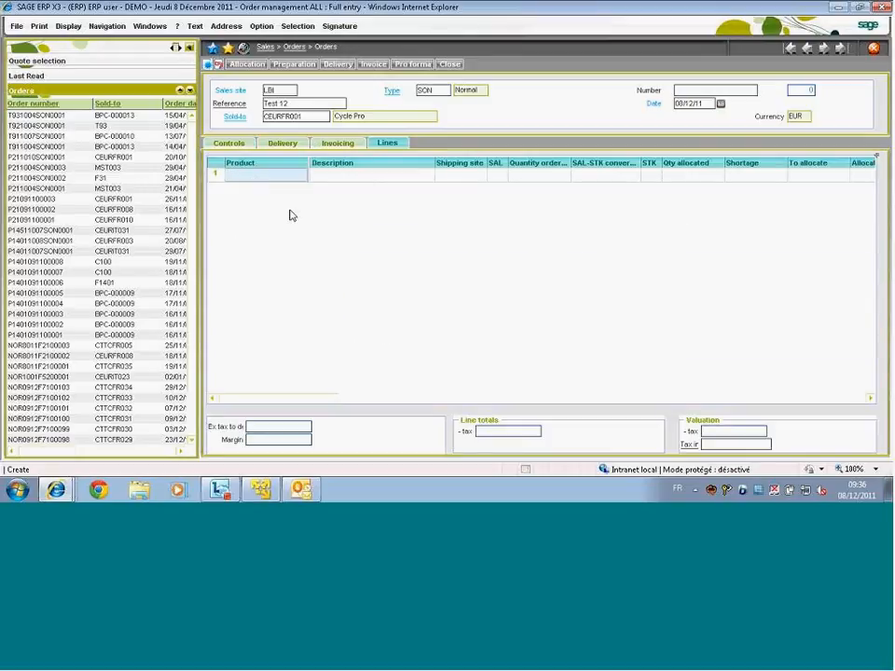
type("W")
key("Tab")
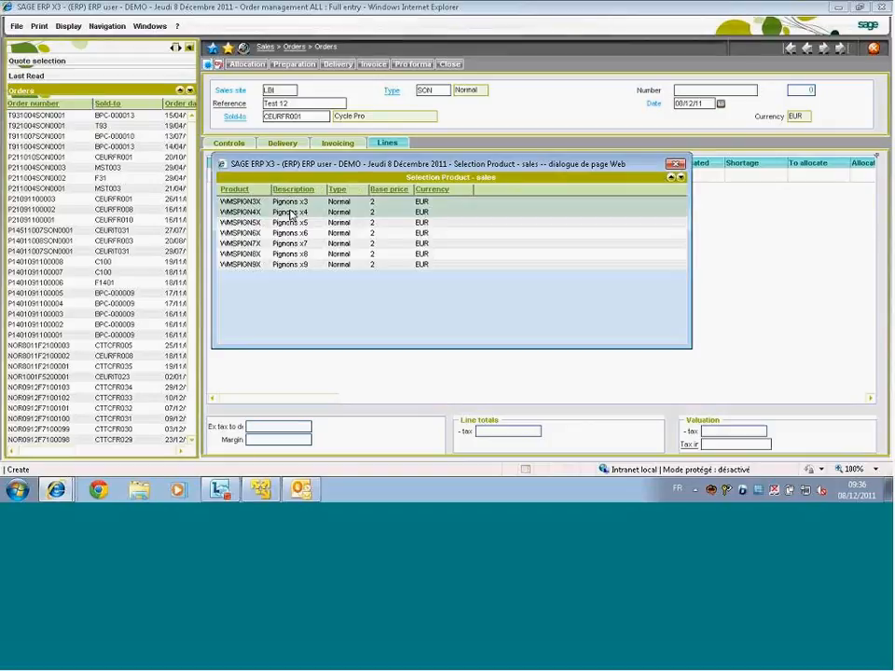
left_click(269, 267)
key("Tab")
key("Tab")
key("Tab")
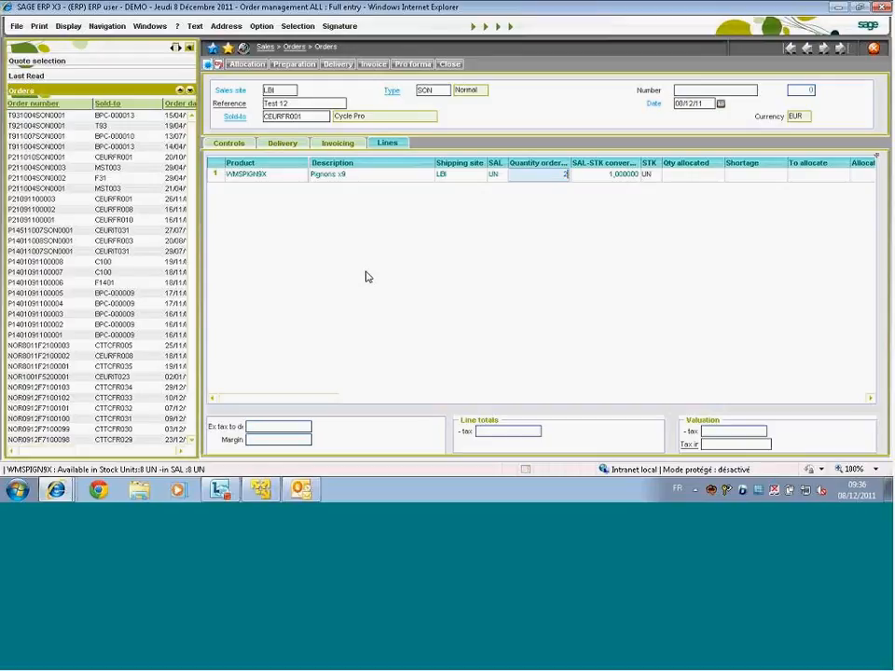
key("Tab")
key("Tab")
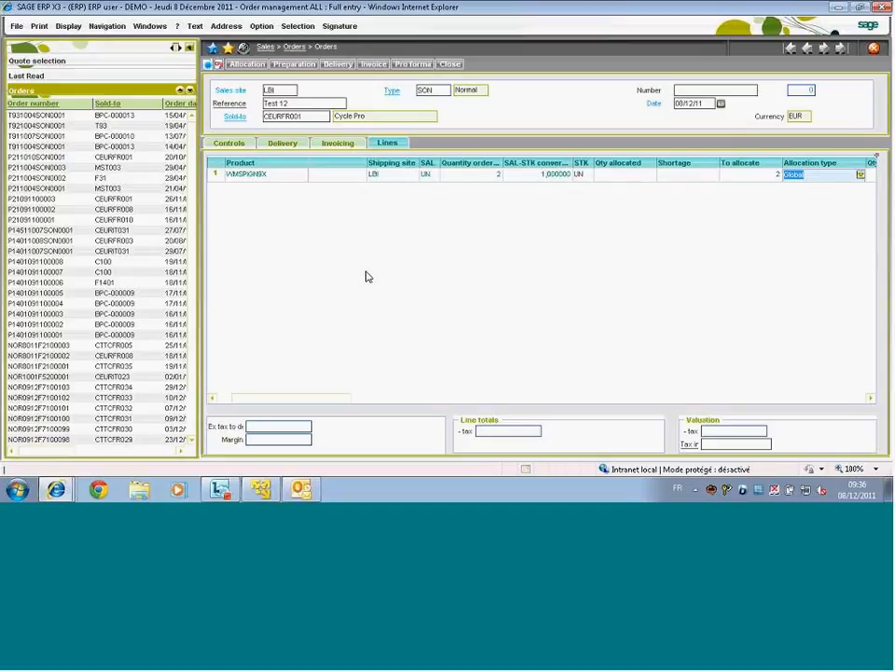
key("Tab")
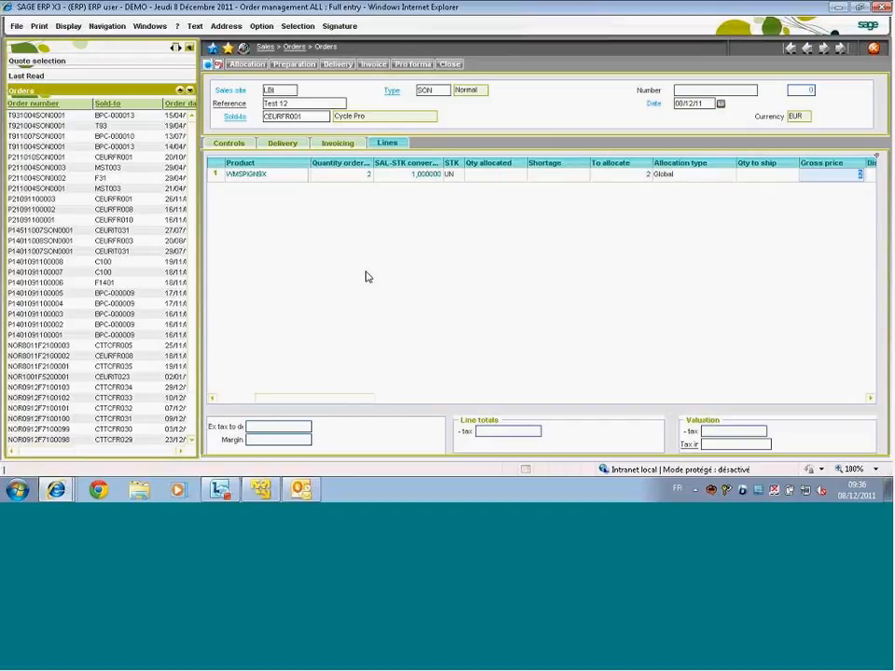
left_click(366, 273)
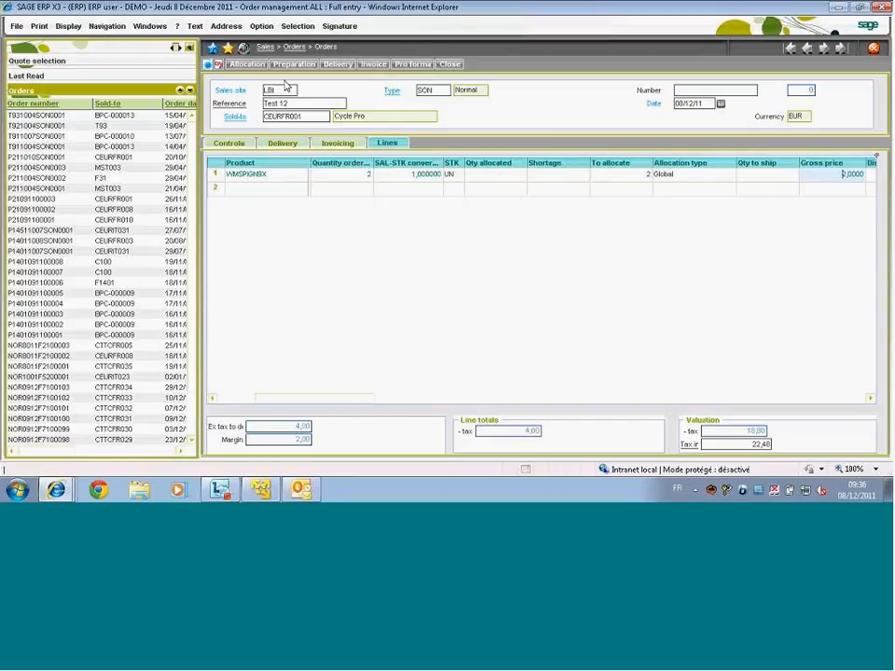
- Create the sales order, and review its control statuses and the WMSPIGN9X line's allocated quantity
left_click(209, 66)
left_click(236, 146)
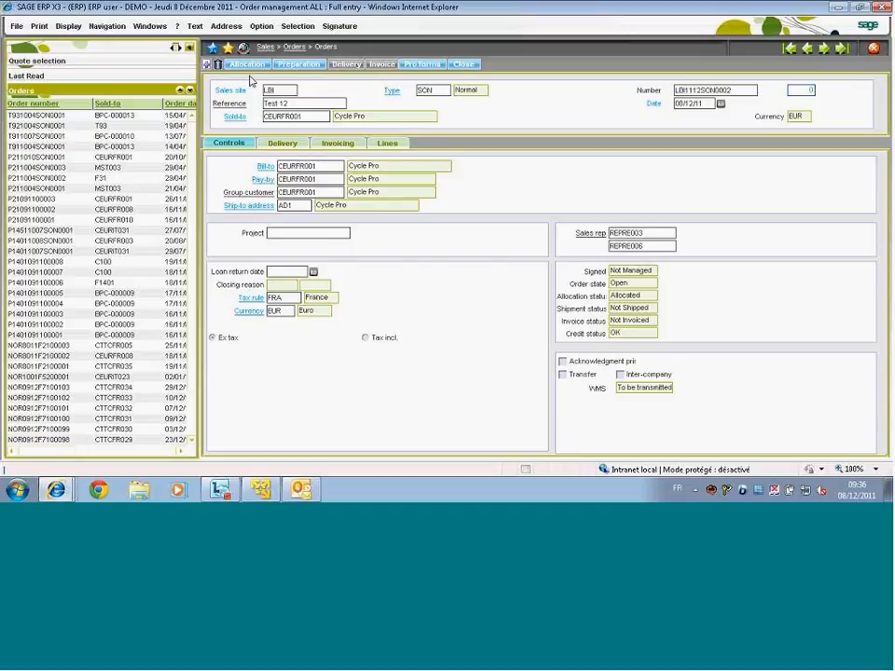
left_click(384, 144)
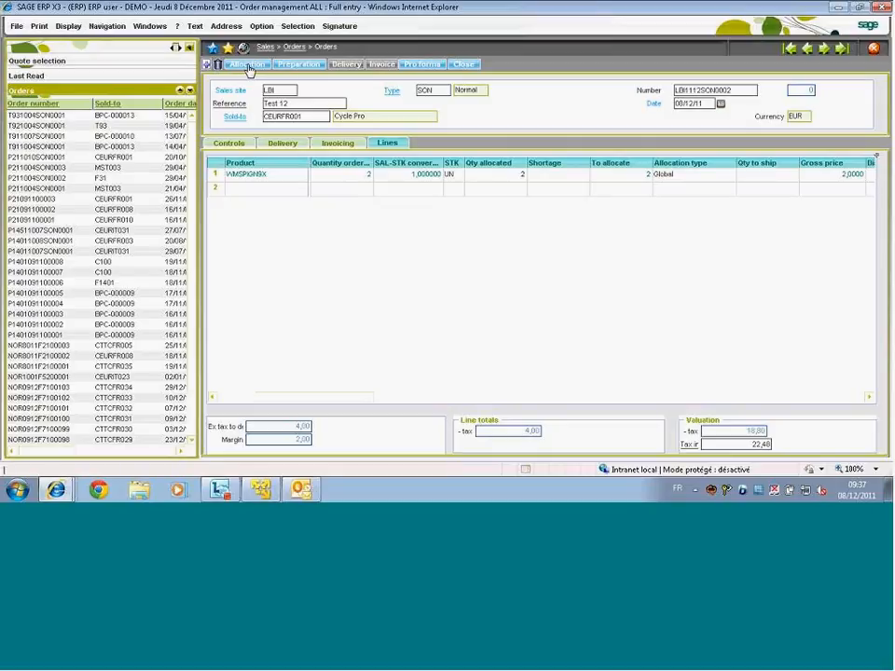
left_click(233, 145)
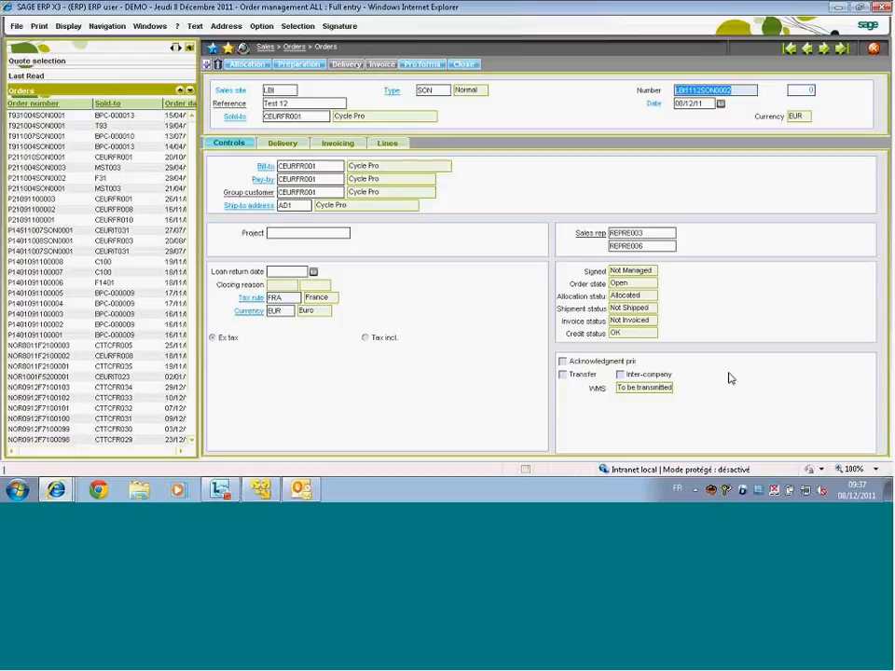
left_click(390, 145)
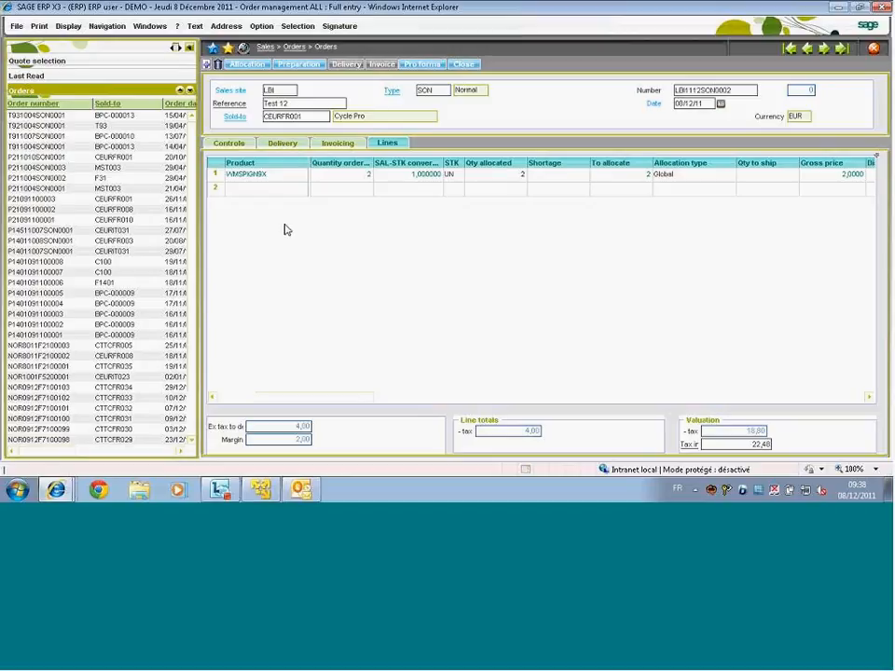
left_click(233, 144)
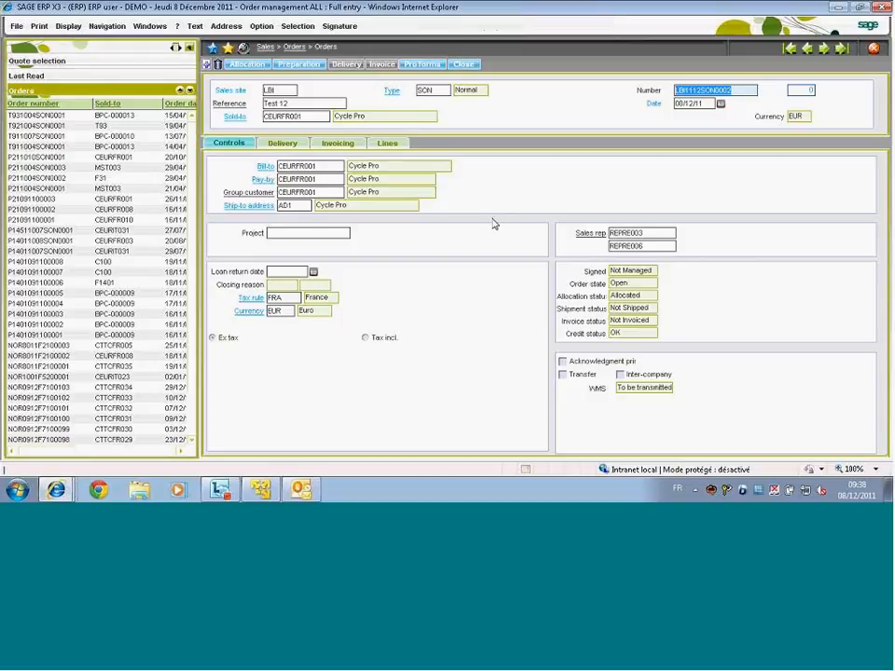
- Close the sales order, reopen it to recheck its WMS transmission status, and return to the Geode demonstration page
left_click(874, 53)
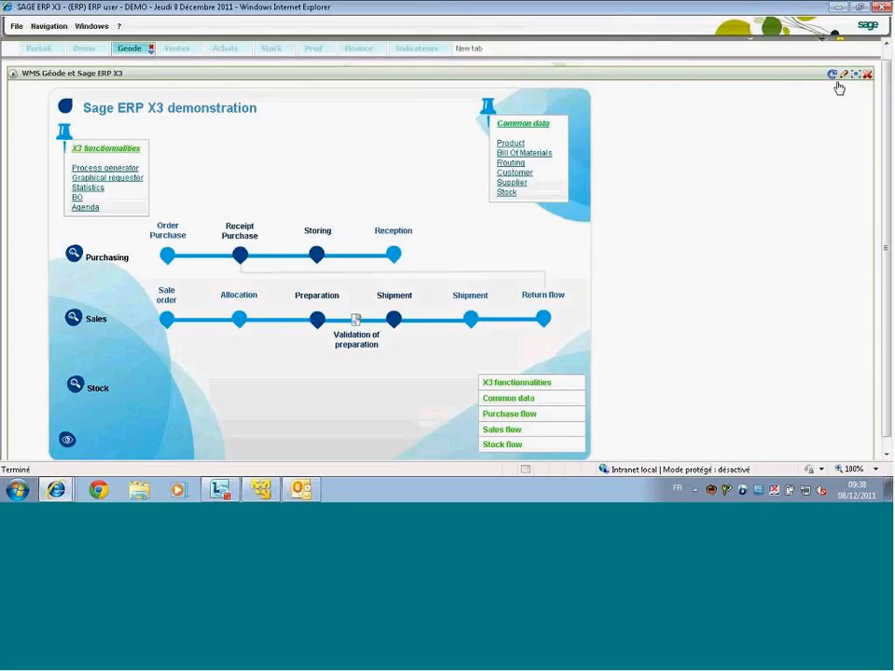
left_click(166, 321)
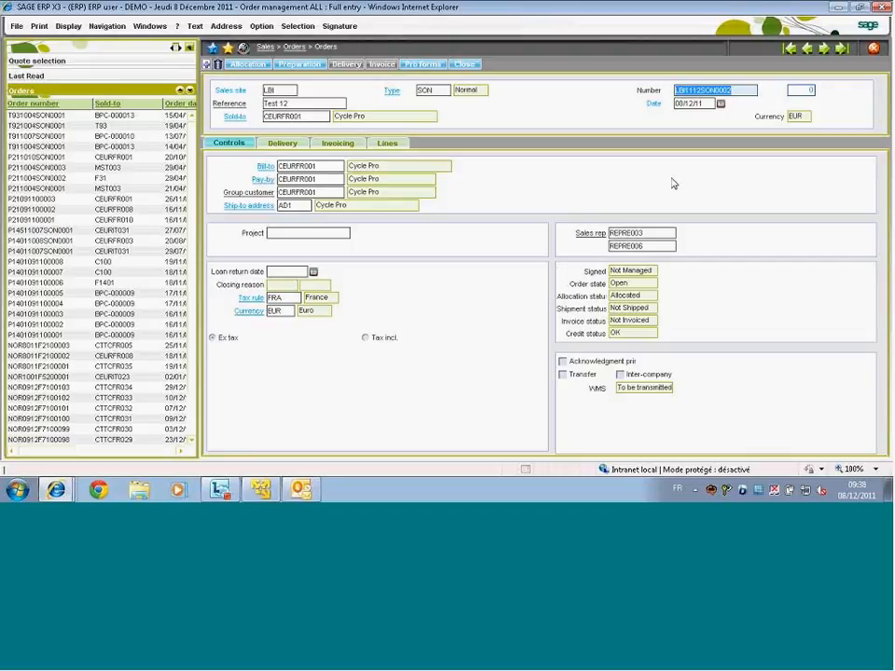
left_click(873, 50)
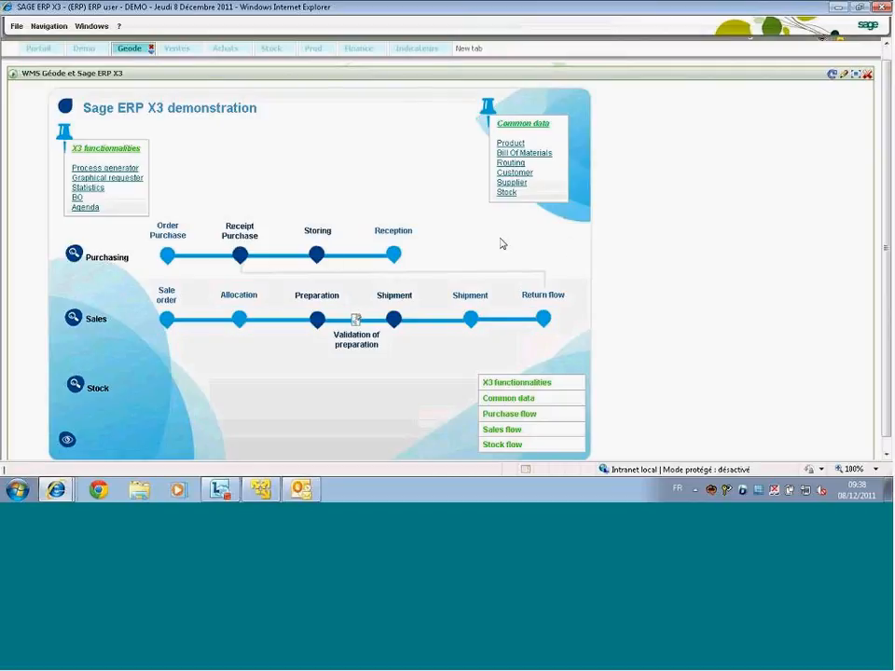
- Examine the X3 - WMS connector's automaton Milestone monitoring, particularly the JBSOH issue task, and close it
left_click(39, 48)
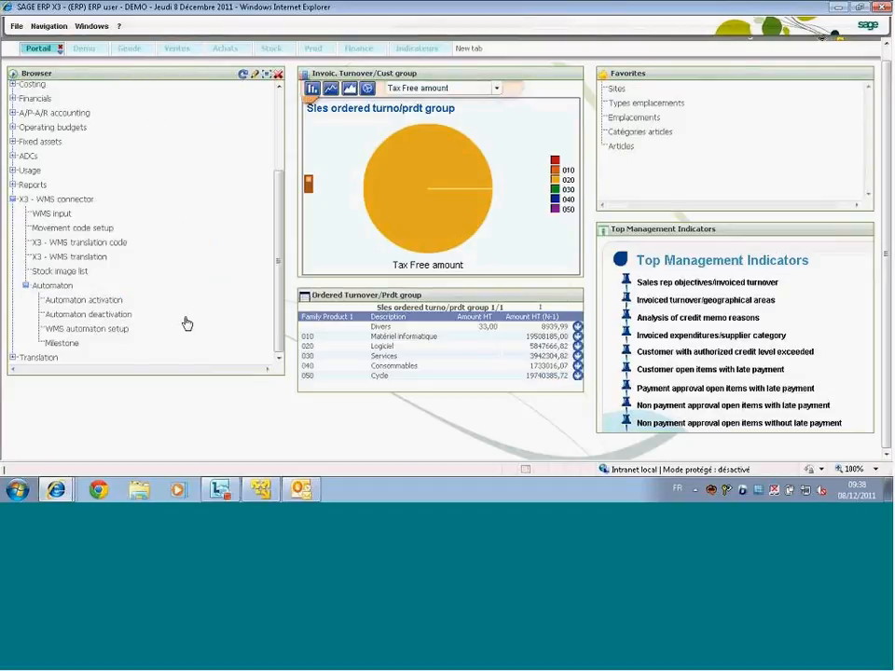
left_click(61, 344)
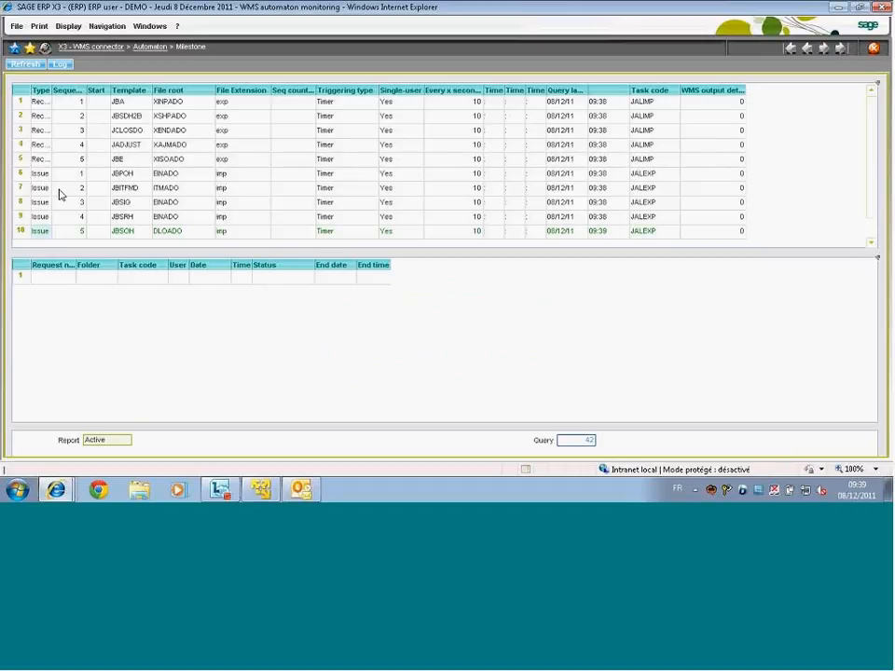
left_click(42, 228)
left_click(42, 203)
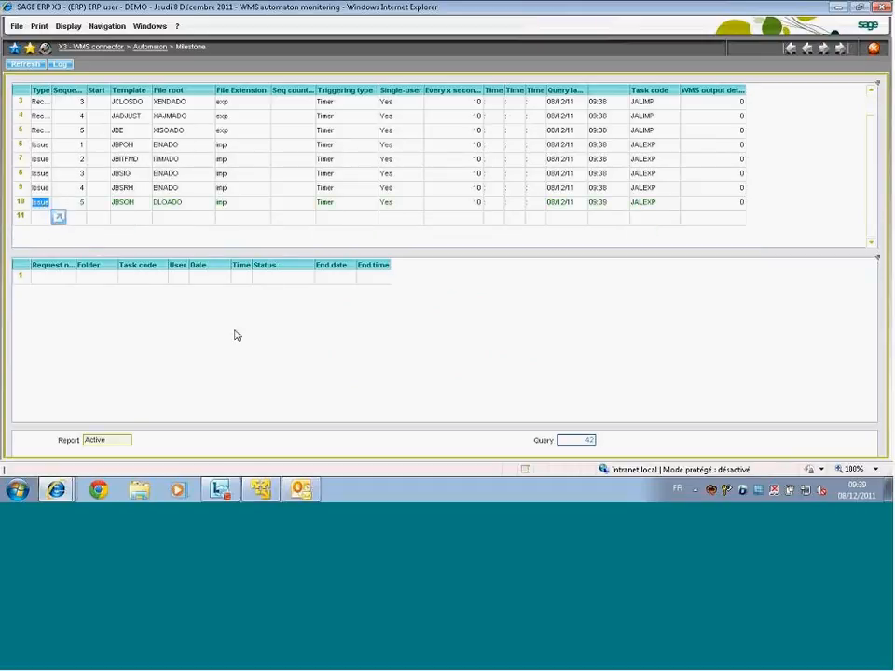
left_click(58, 214)
left_click(66, 204)
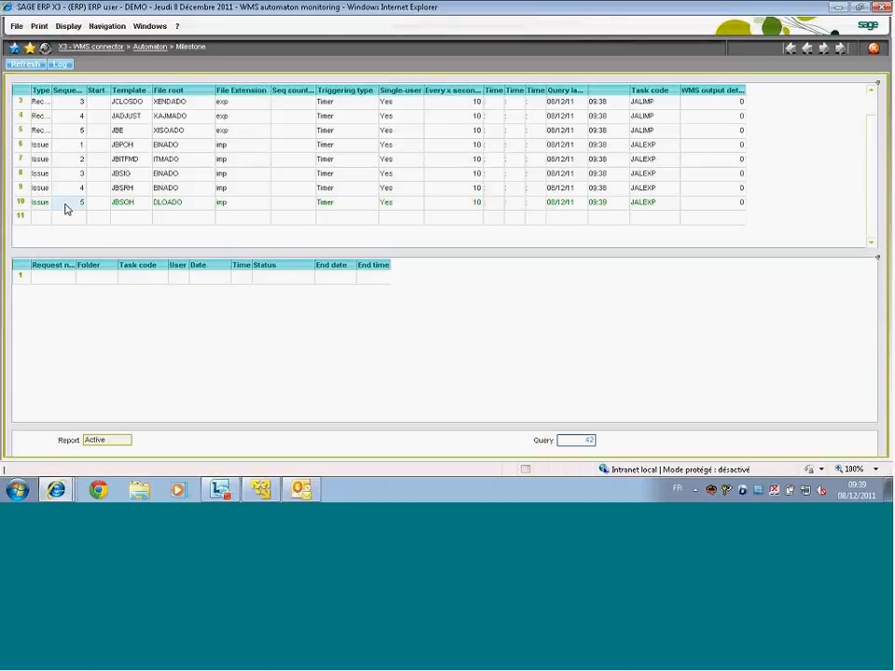
left_click(874, 49)
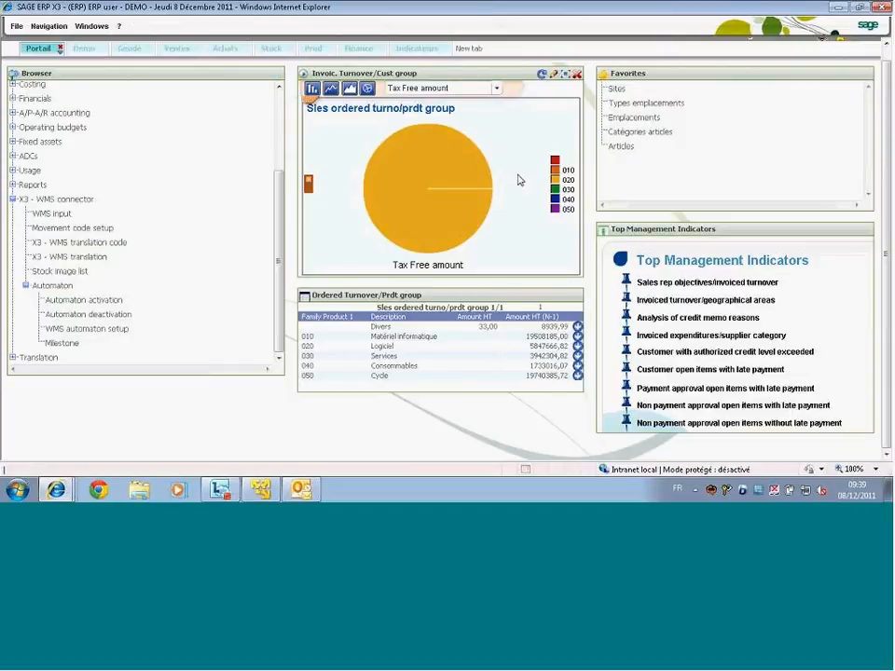
- Reopen the Cycle Pro sales order from the Geode demonstration page, check its WMS status, and close it
left_click(130, 48)
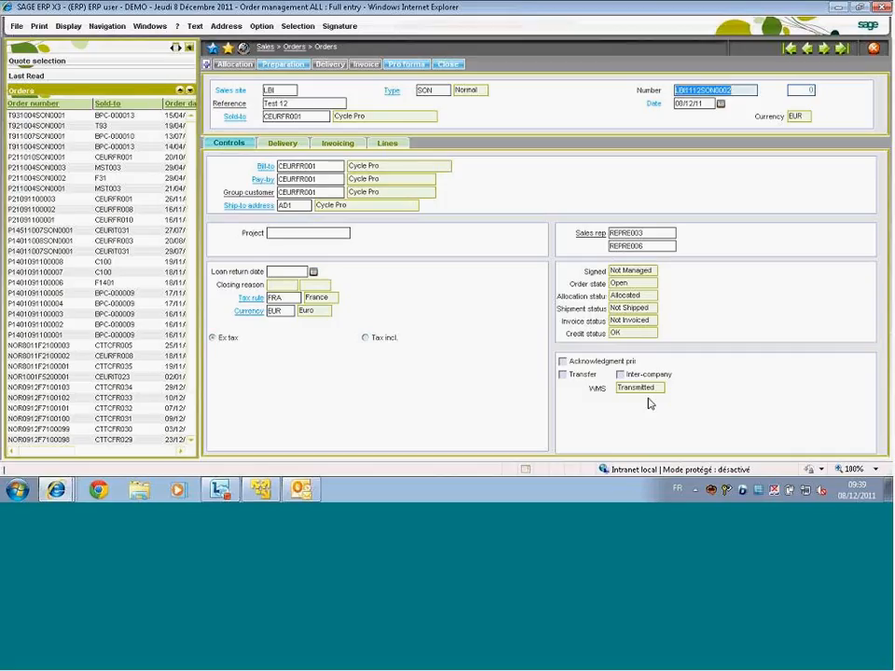
left_click(660, 389)
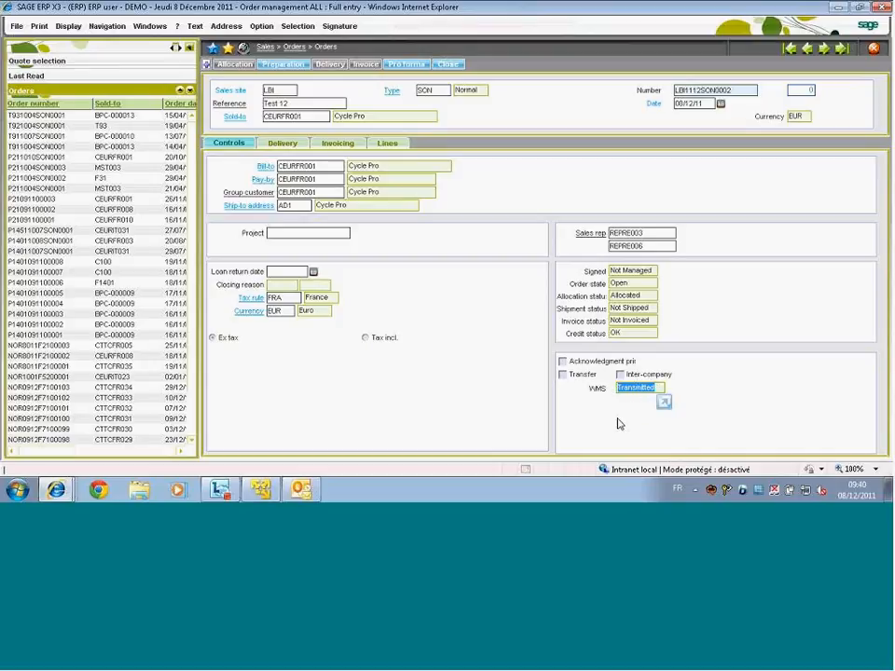
left_click(616, 417)
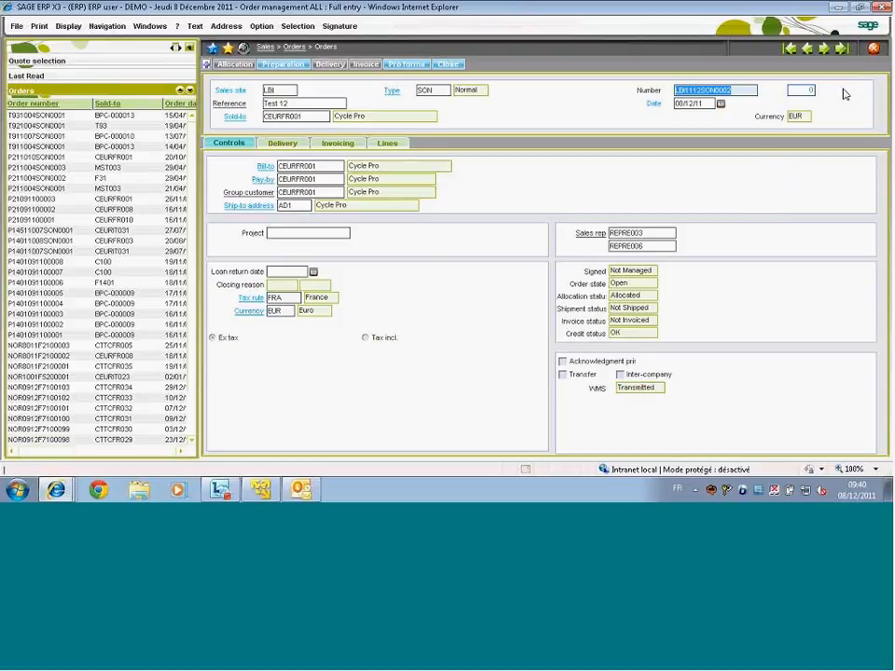
left_click(873, 51)
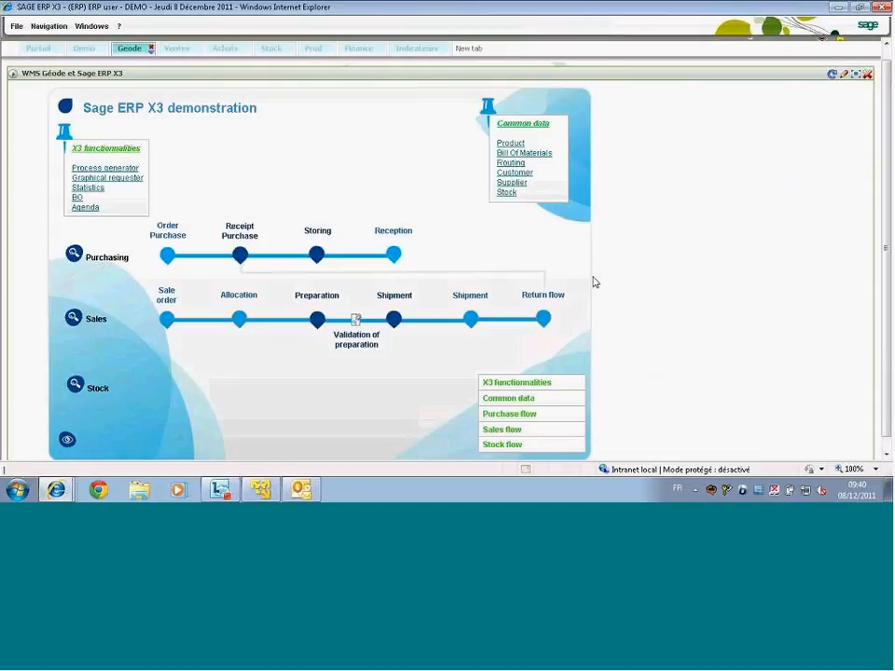
- Switch to GEODE and create a new wave containing the 08/12/11, 0936 delivery order to be prepared
key("alt+Tab")
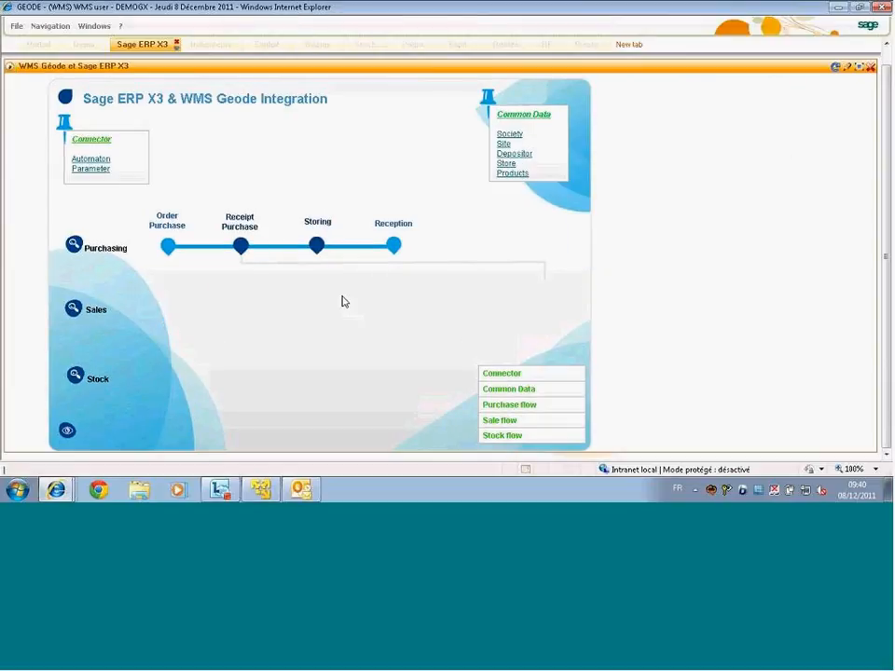
left_click(83, 312)
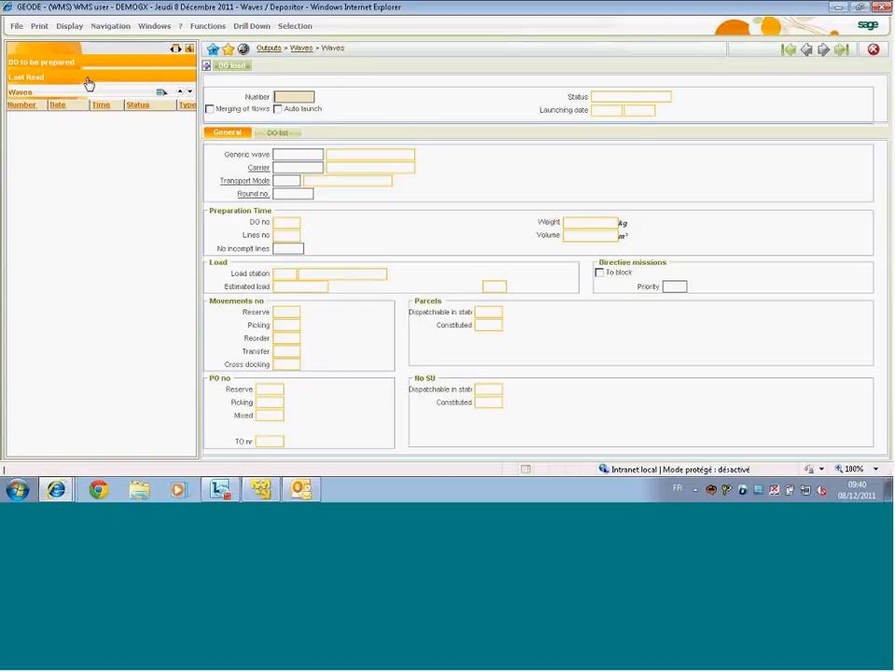
left_click(207, 68)
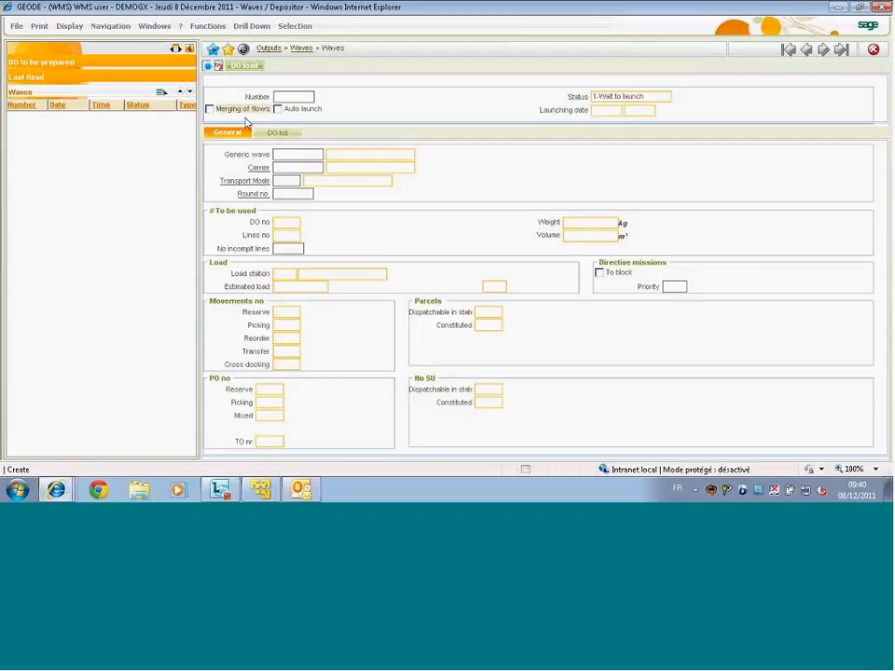
left_click(28, 59)
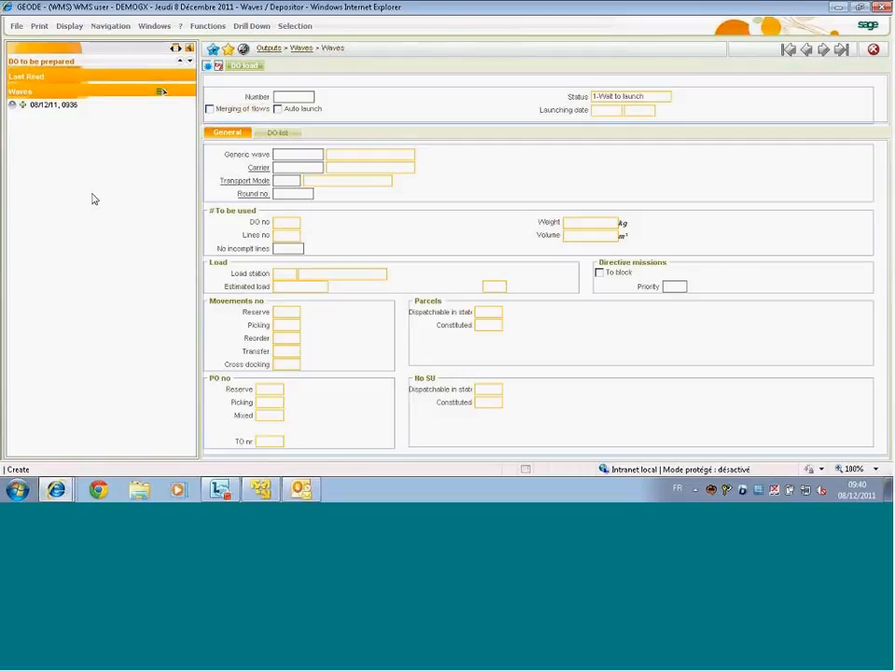
left_click(12, 104)
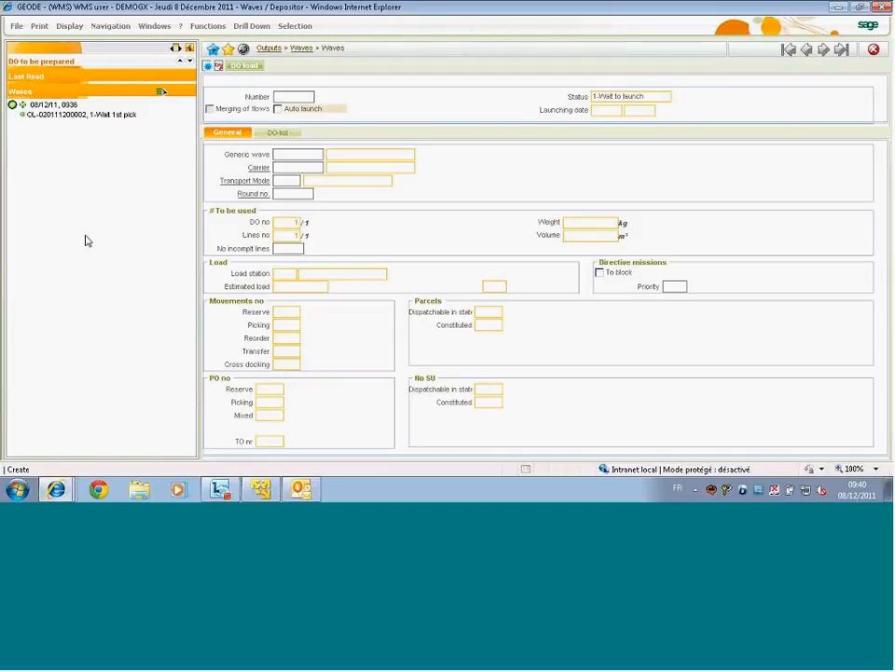
left_click(34, 116)
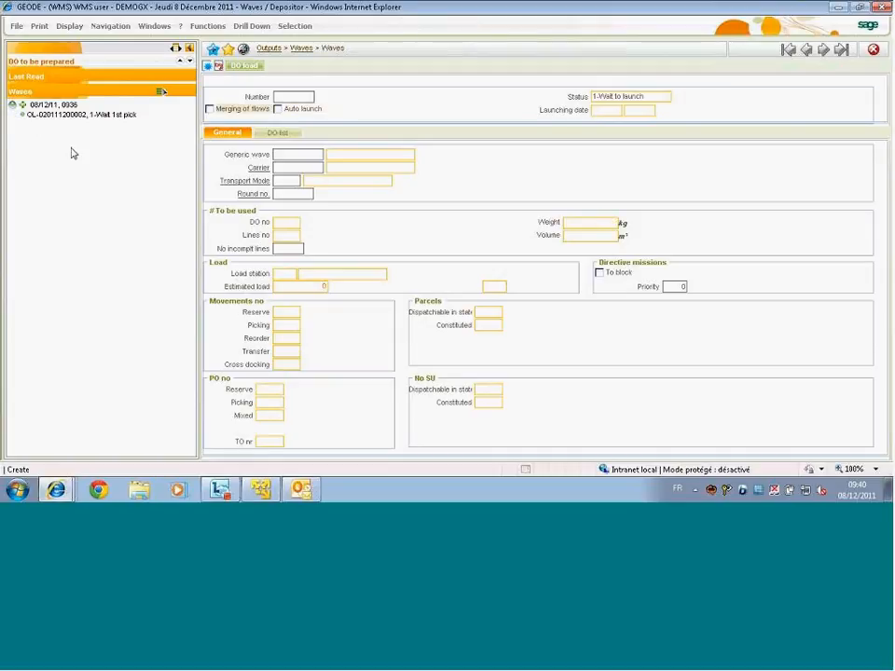
left_click(21, 114)
left_click(272, 133)
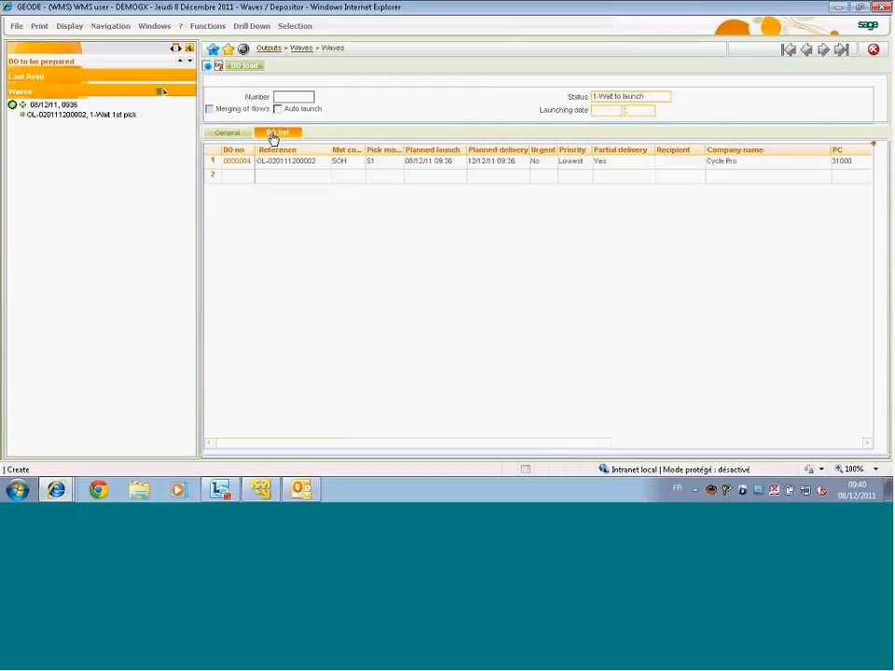
left_click(207, 68)
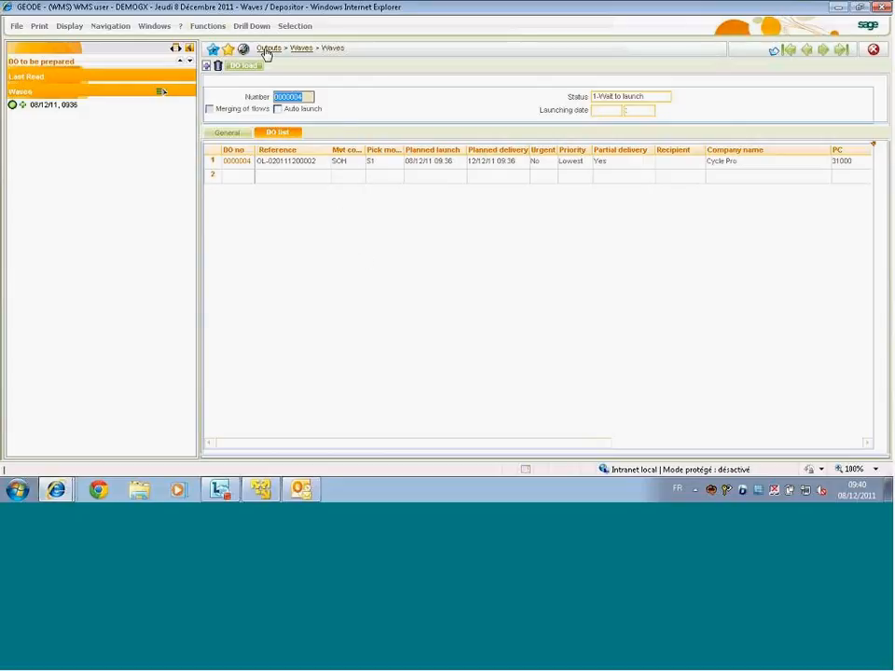
- Launch processing of the new wave, confirm it, and close the wave record
left_click(208, 30)
left_click(207, 38)
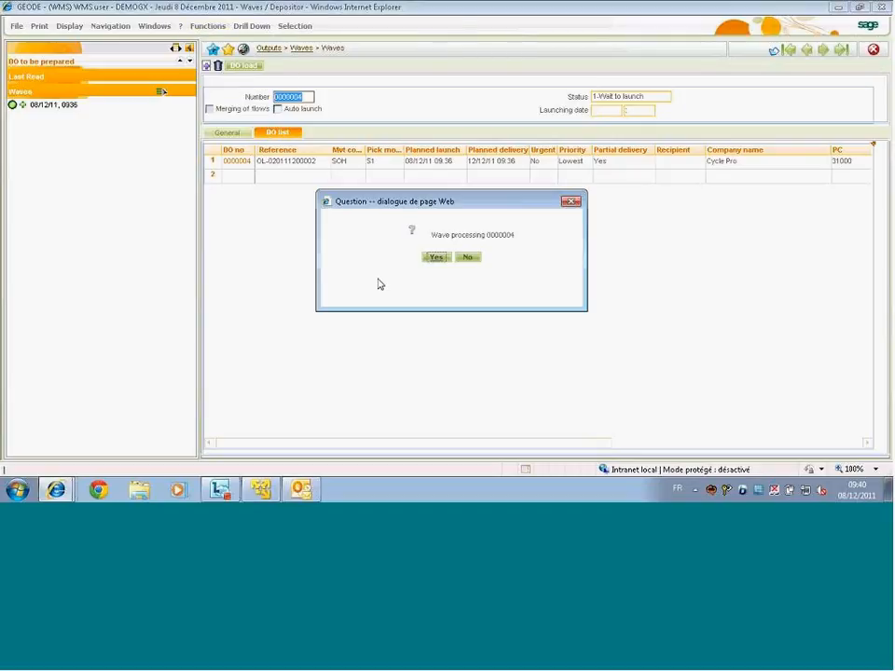
left_click(435, 257)
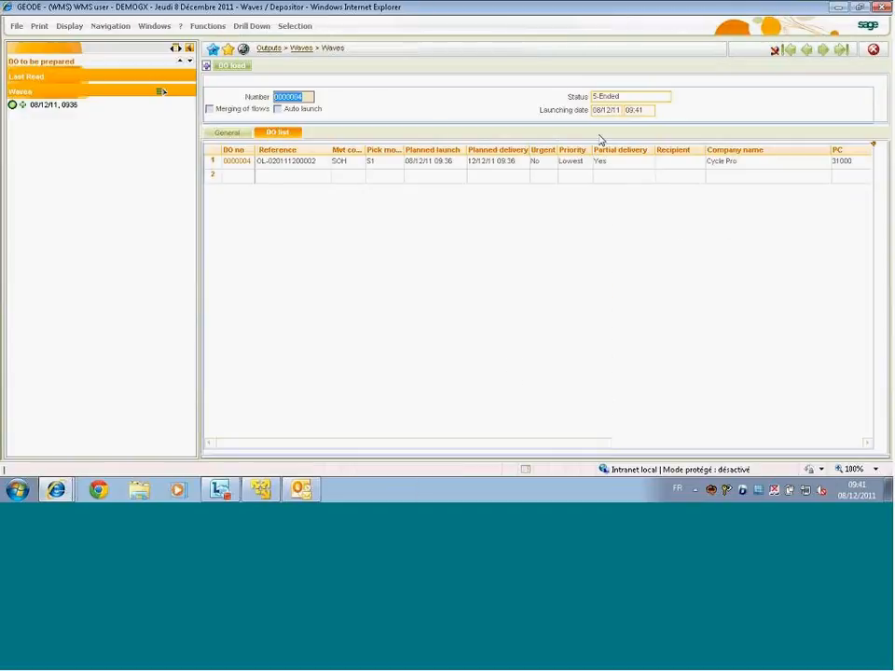
left_click(872, 49)
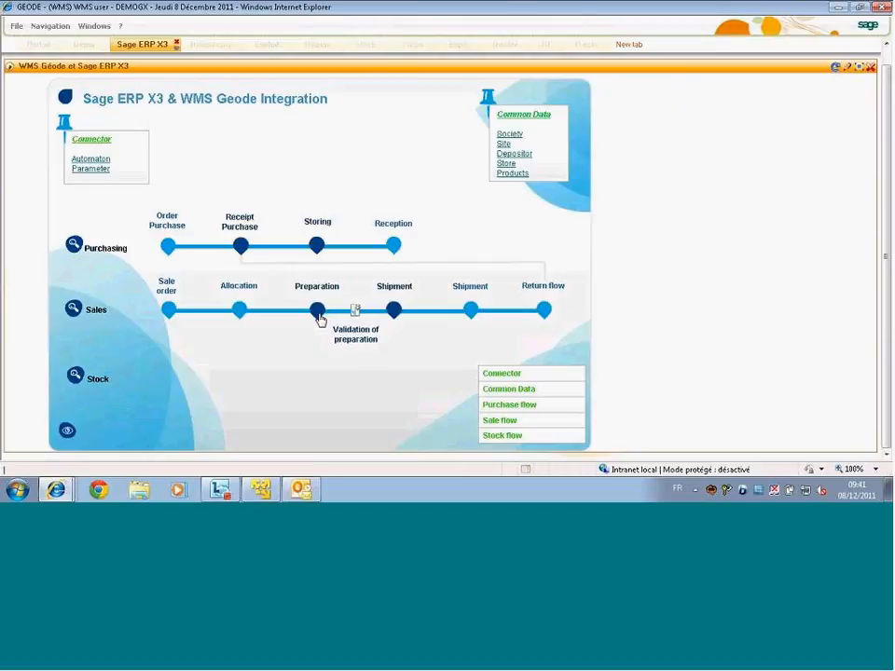
- Validate the WMSPIGN9X movement at address A011A in the unvalidated picking order, then close the validation
left_click(355, 315)
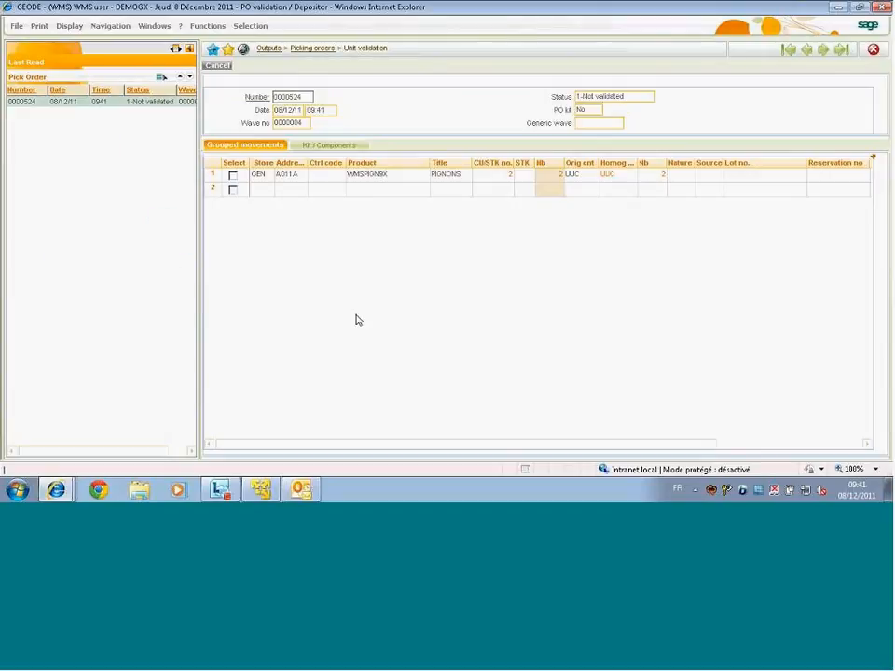
left_click(234, 177)
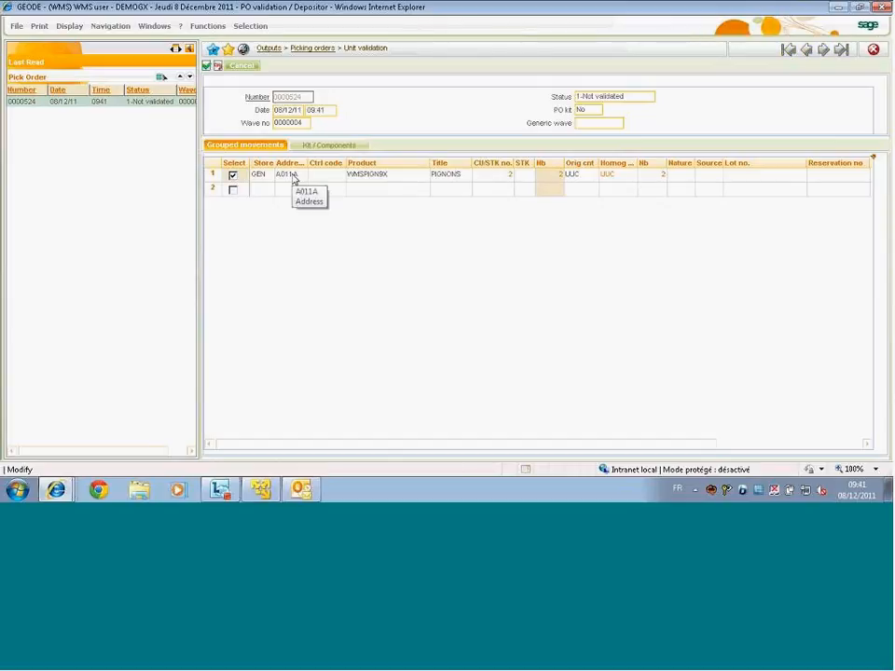
left_click(207, 66)
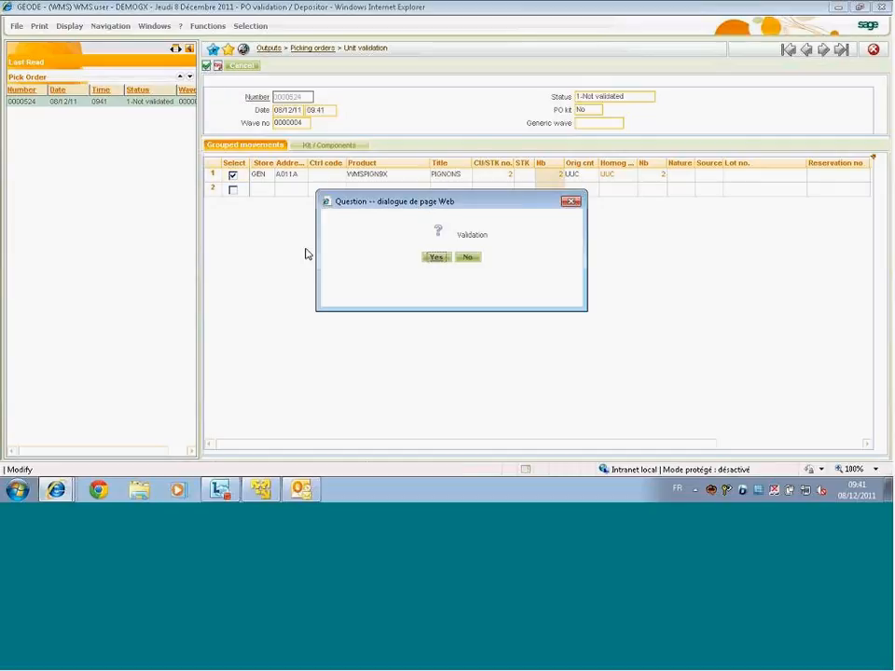
left_click(444, 257)
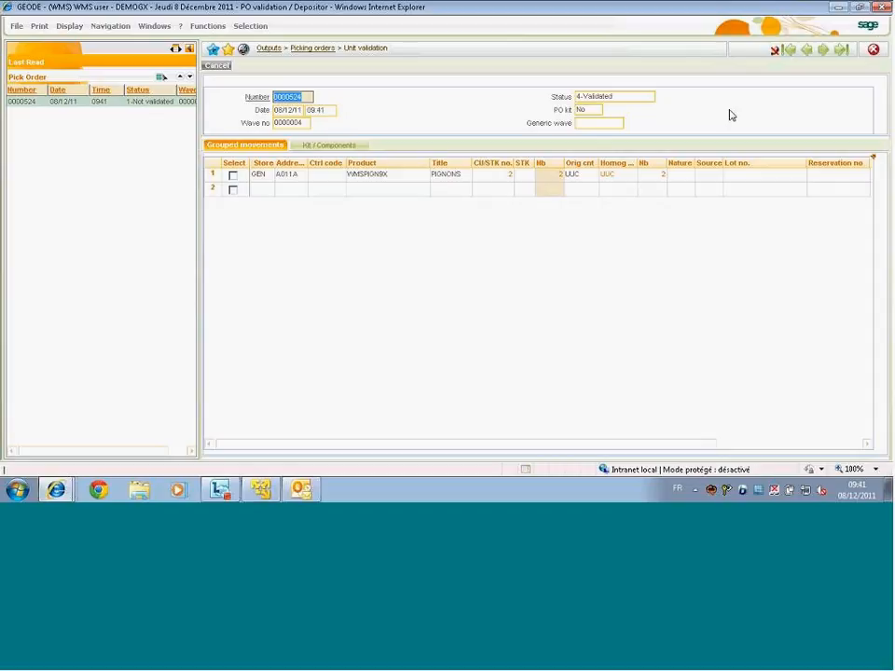
left_click(874, 52)
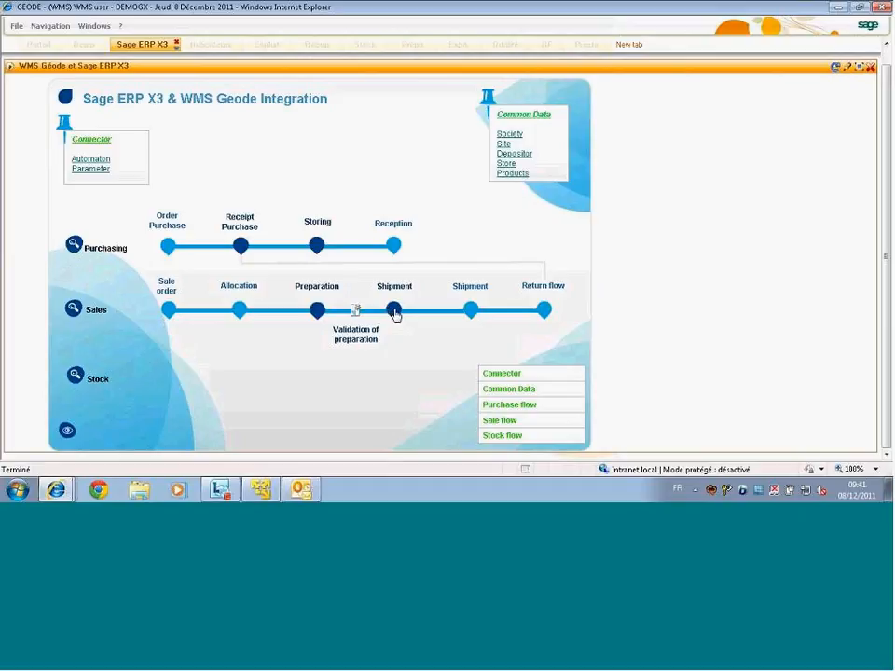
- Validate shipment of the Cycle Pro delivery order planned for 12/12/11 09:36, then close the delivery log
left_click(393, 310)
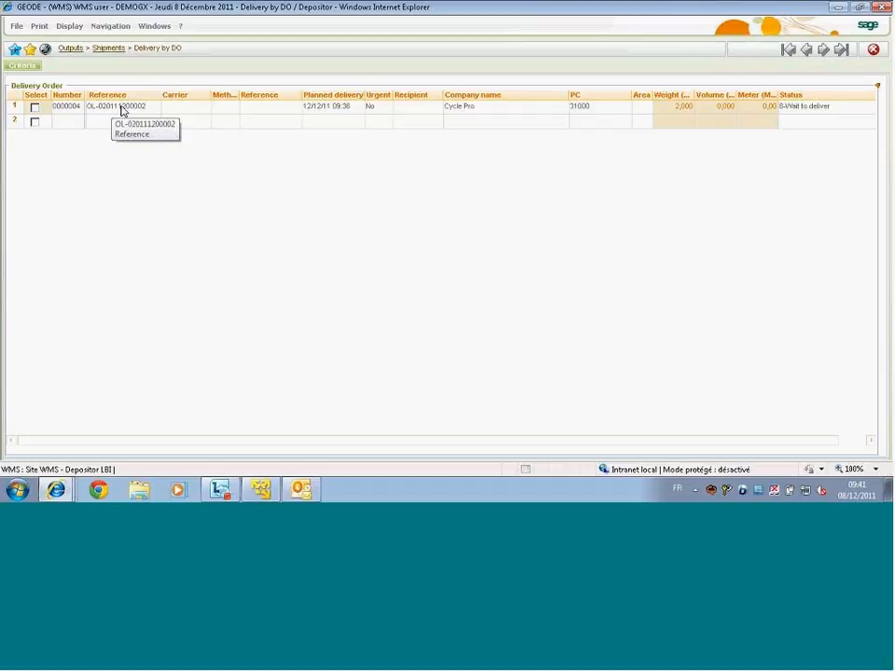
left_click(36, 109)
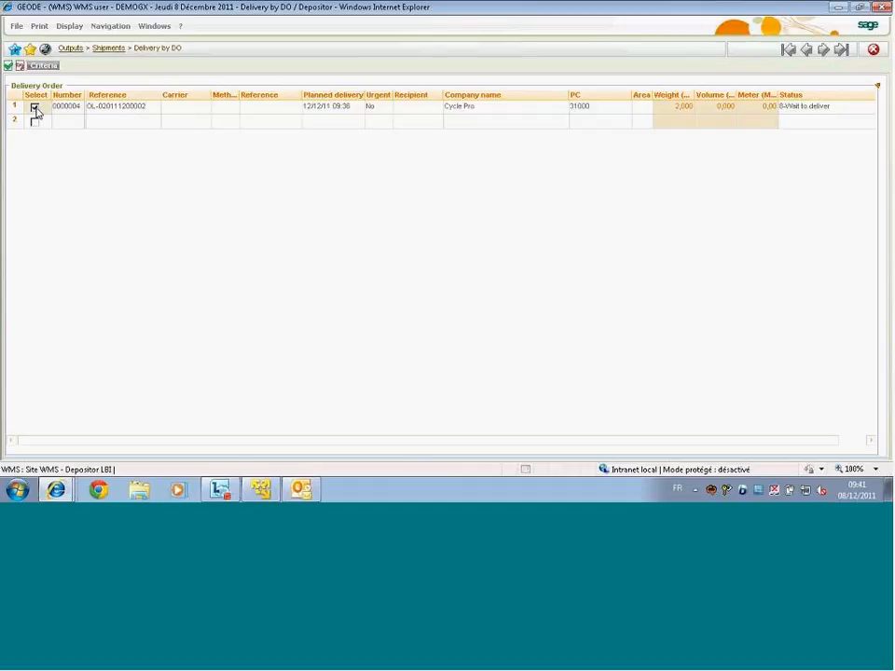
left_click(7, 65)
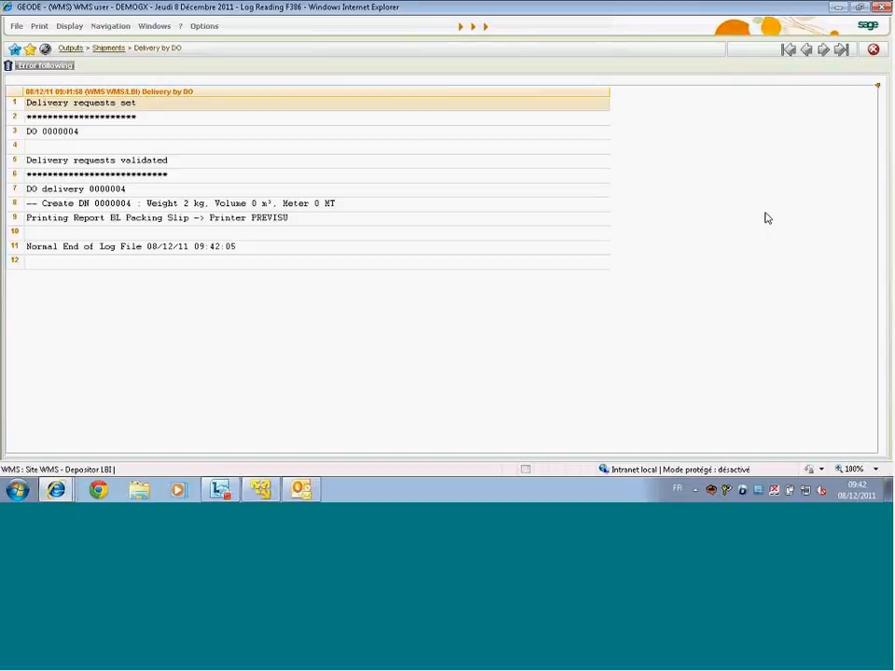
left_click(873, 50)
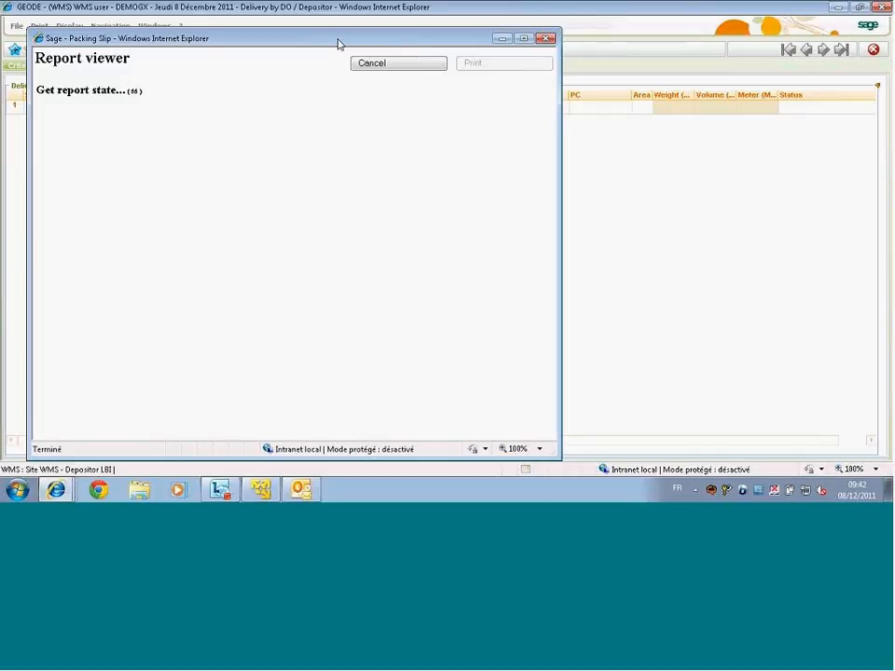
- Cancel the packing slip report and leave Delivery by DO, then open the common product data
left_click(549, 39)
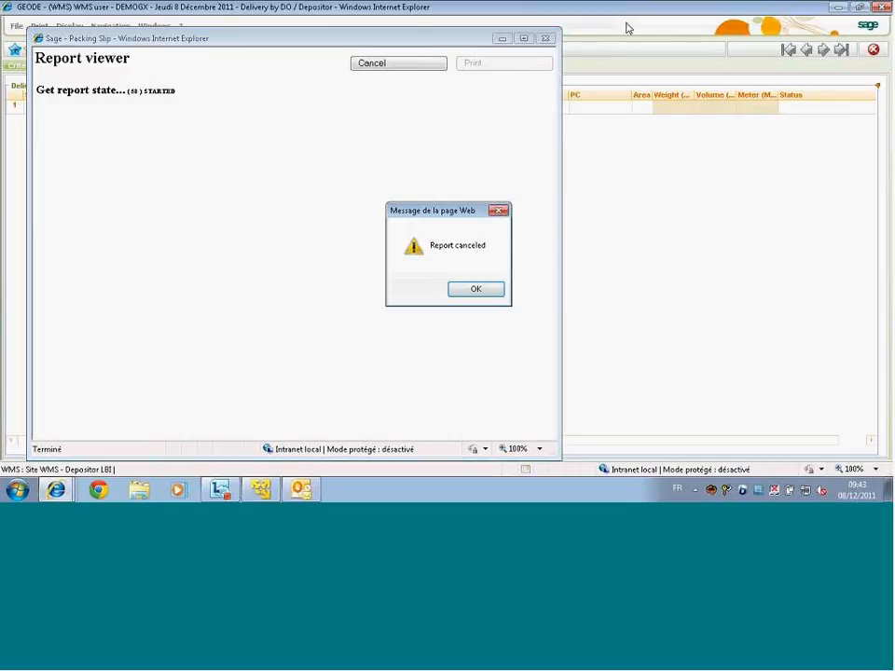
left_click(477, 290)
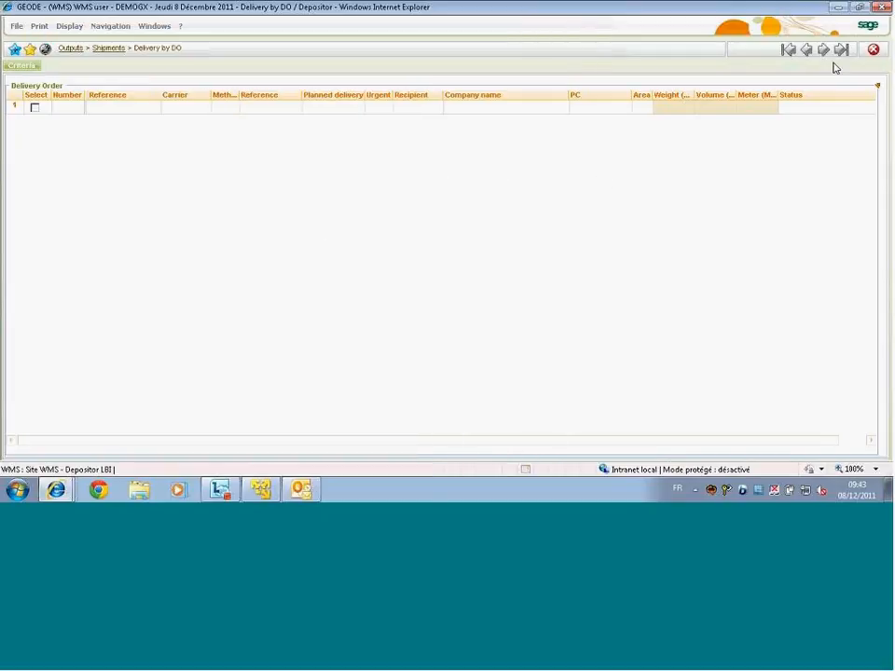
left_click(873, 51)
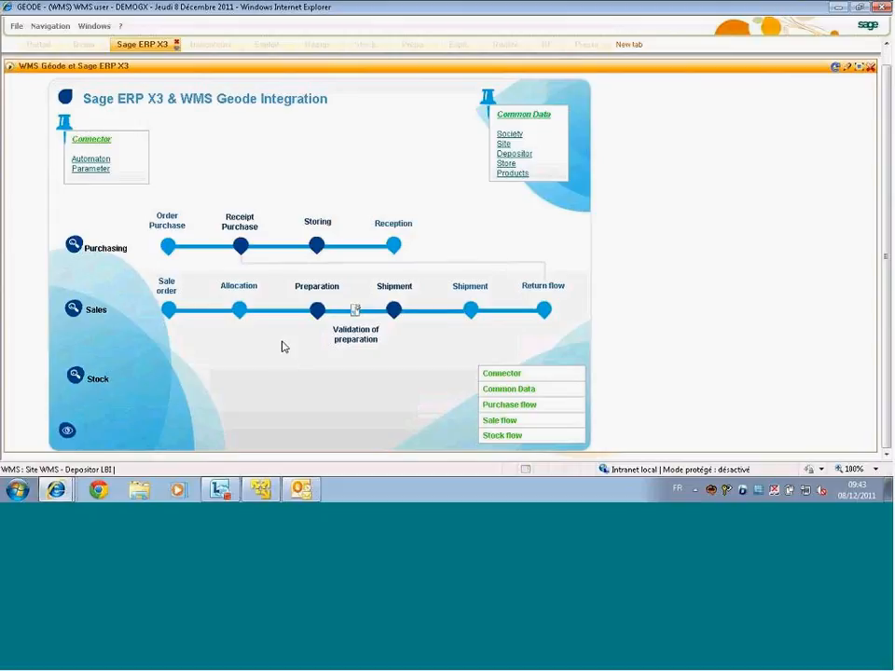
left_click(510, 175)
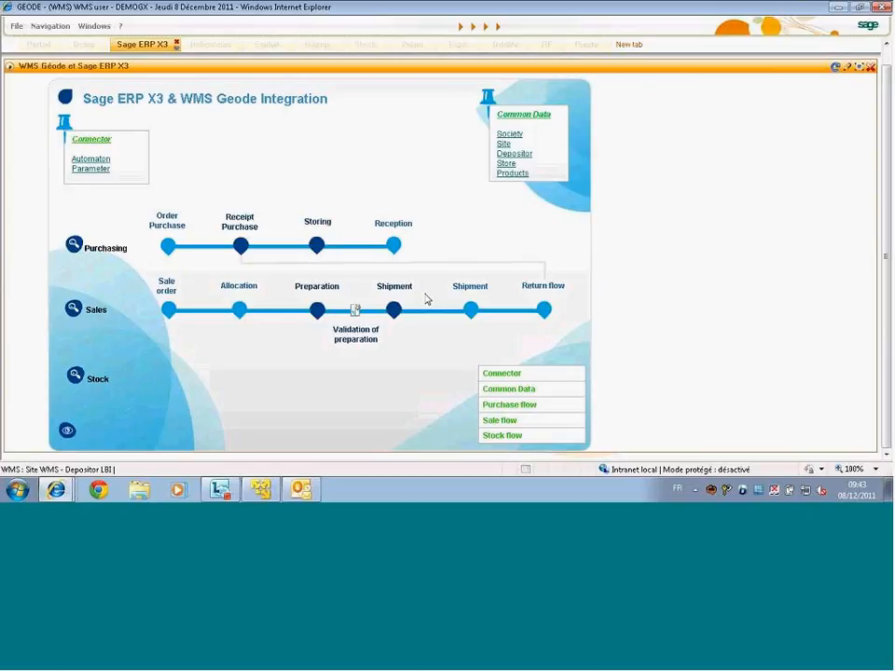
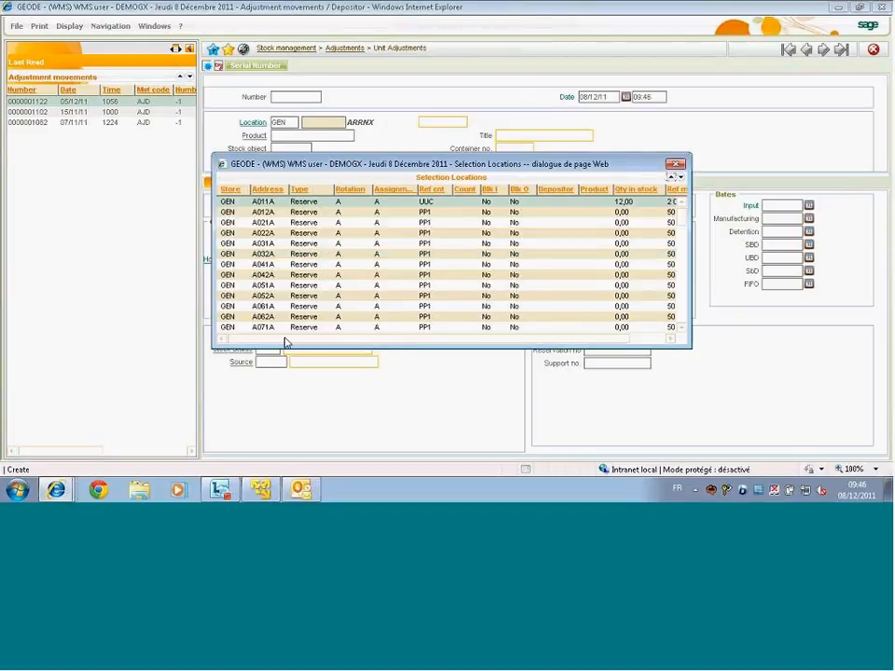
- Fill in a unit adjustment for product WMSPIGN9X at location GEN A011A with movement code AJD, Decrease quantity
left_click(252, 204)
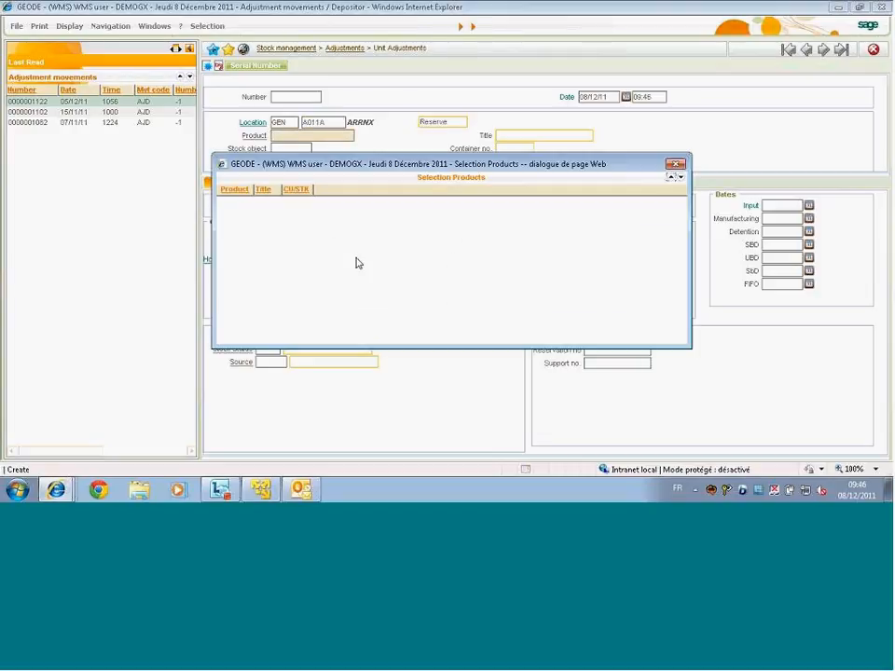
left_click(291, 269)
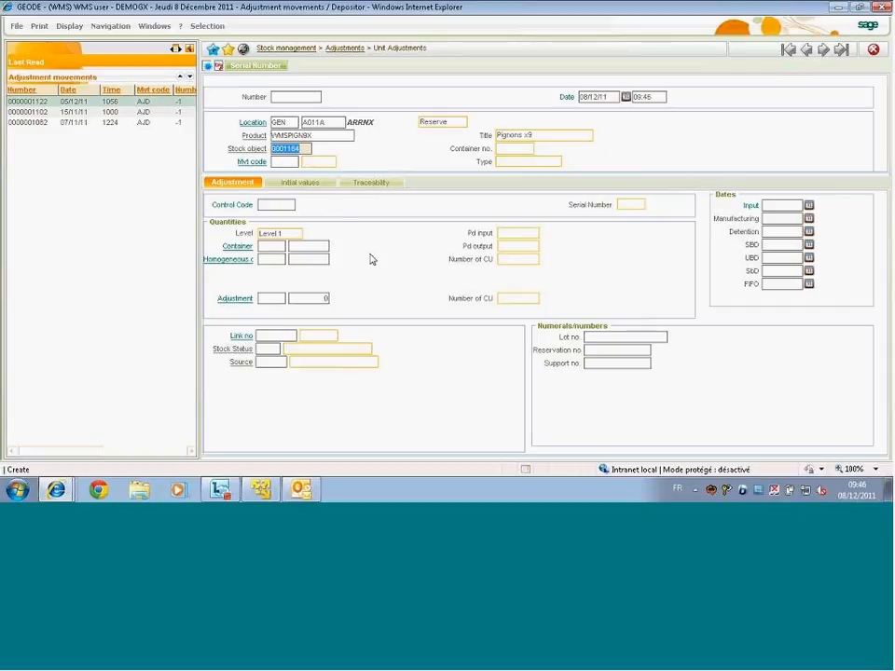
key("Tab")
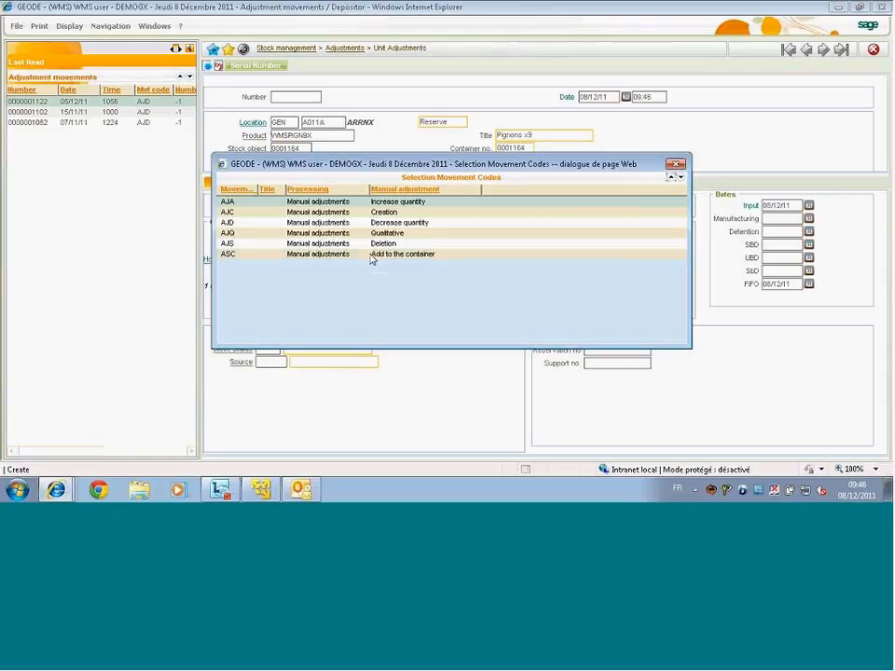
left_click(332, 222)
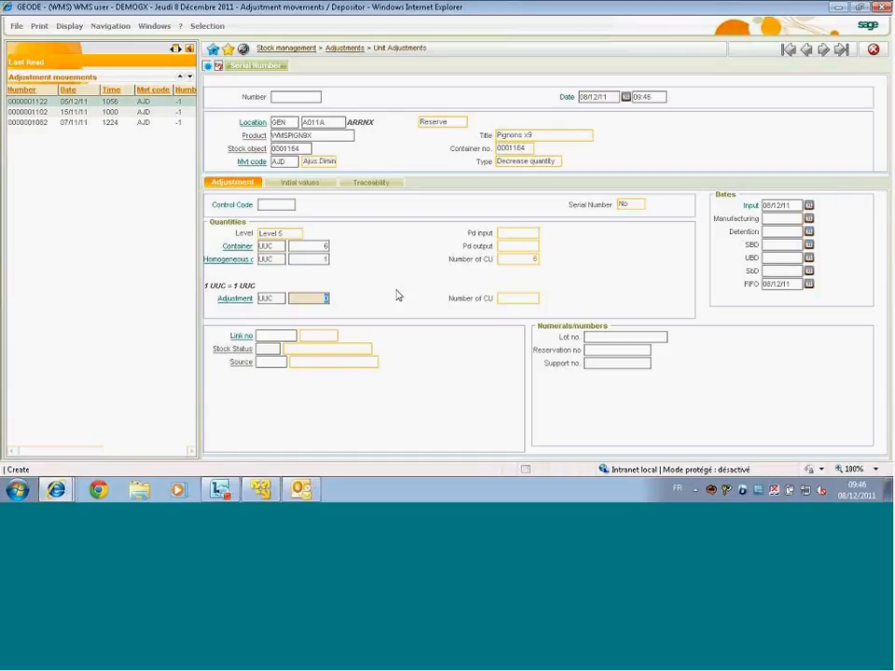
- Set the adjustment to a decrease of 1 UUC, create the adjustment movement, and close it
type("1")
left_click(208, 71)
left_click(430, 261)
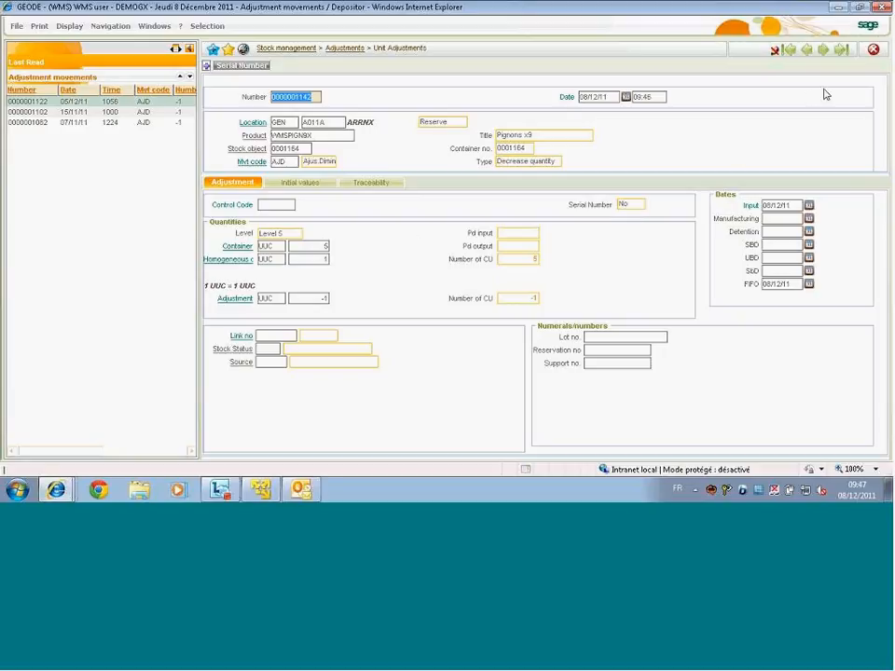
left_click(872, 52)
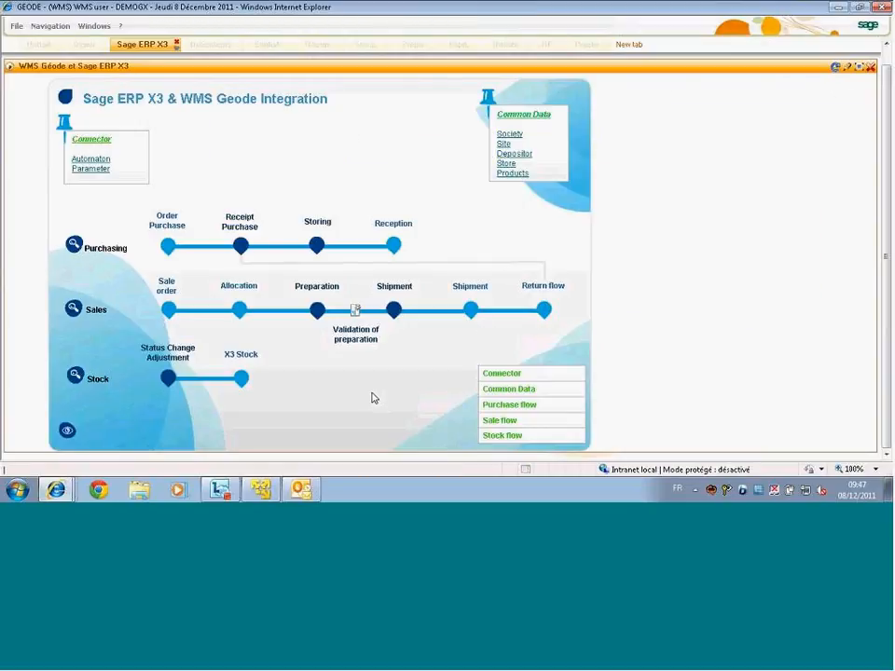
- Switch to Sage ERP X3 and query the stock by product for WMSPIGN9X at site LBI
key("alt+Tab")
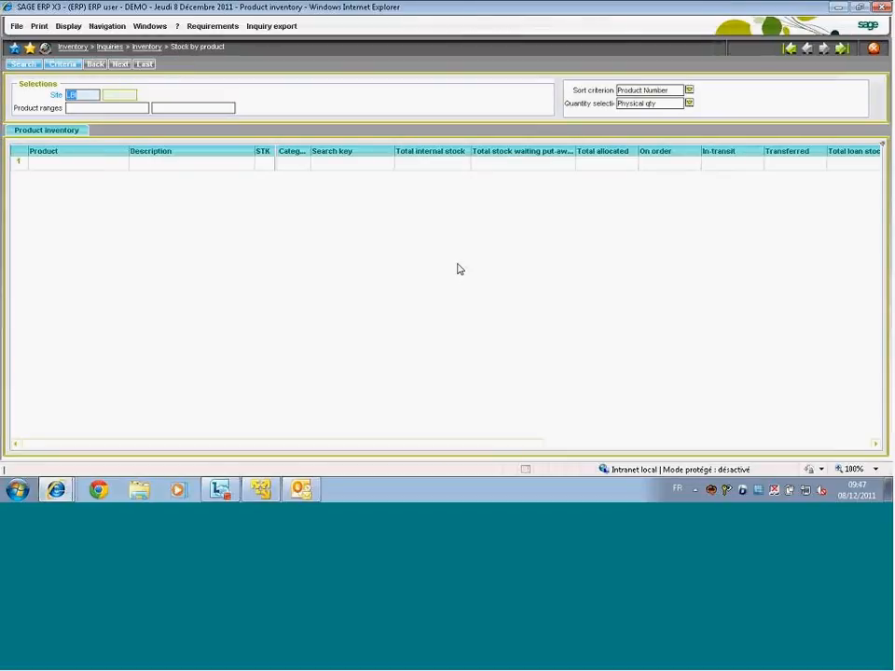
key("Tab")
type("W")
key("Tab")
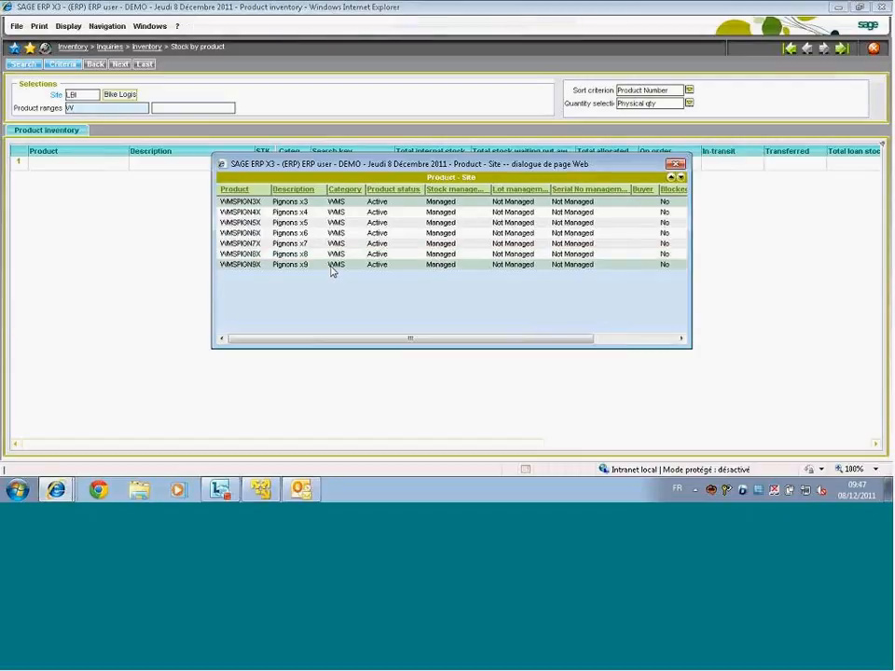
left_click(332, 267)
key("Tab")
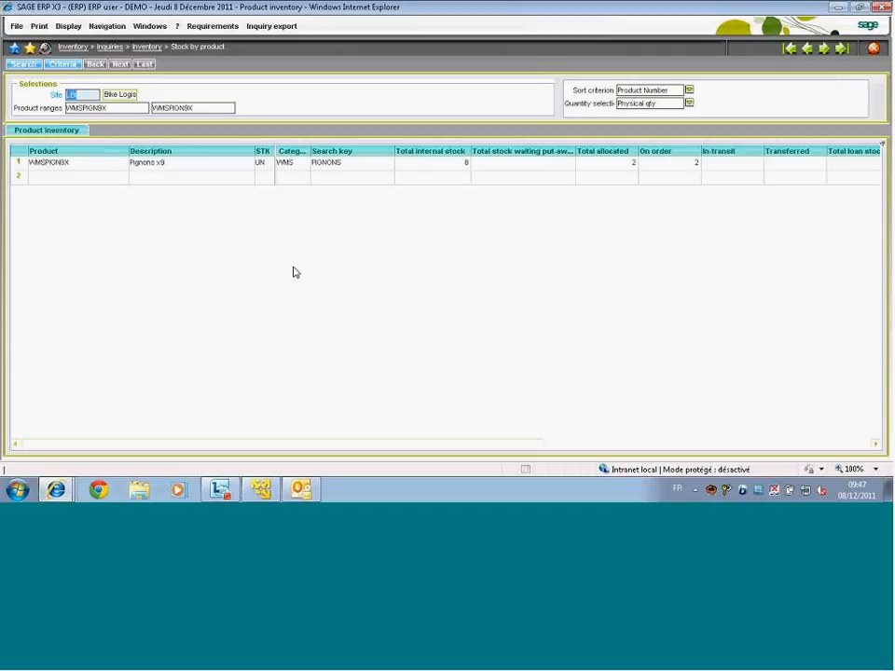
- Examine the stock transactions of Pignons x9, especially the latest movement, then close the transactions and the product inventory inquiry
left_click(144, 168)
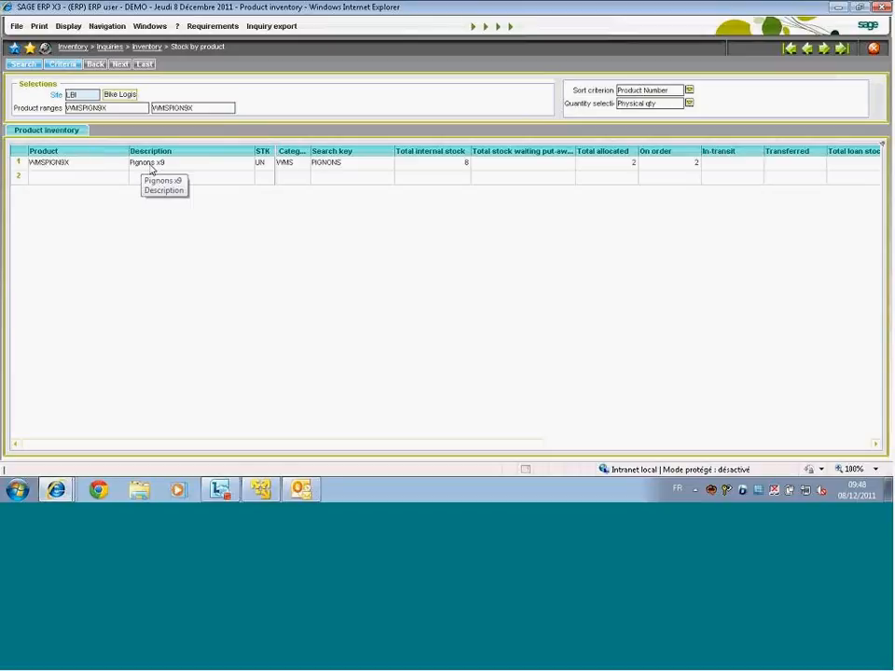
right_click(151, 169)
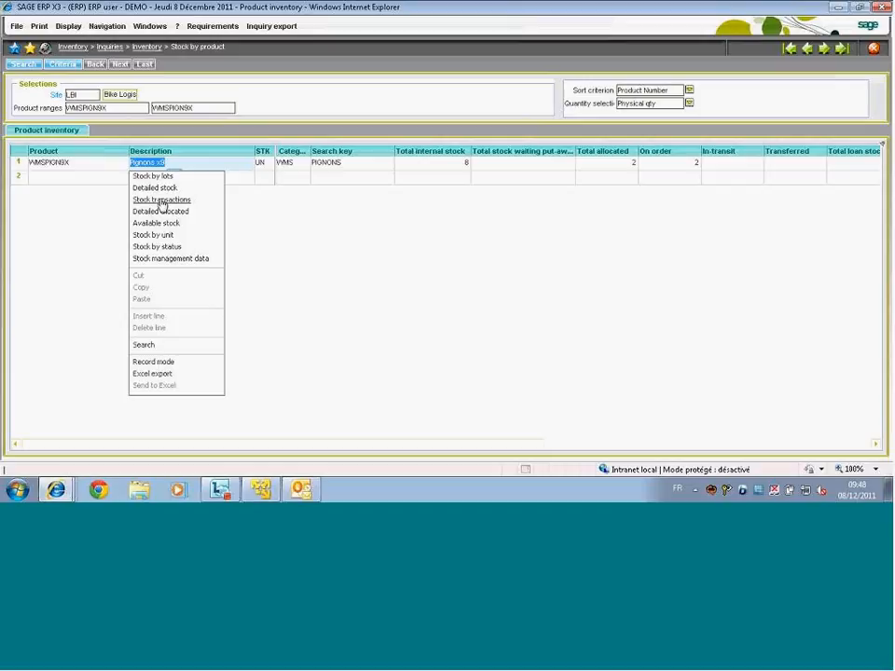
left_click(161, 201)
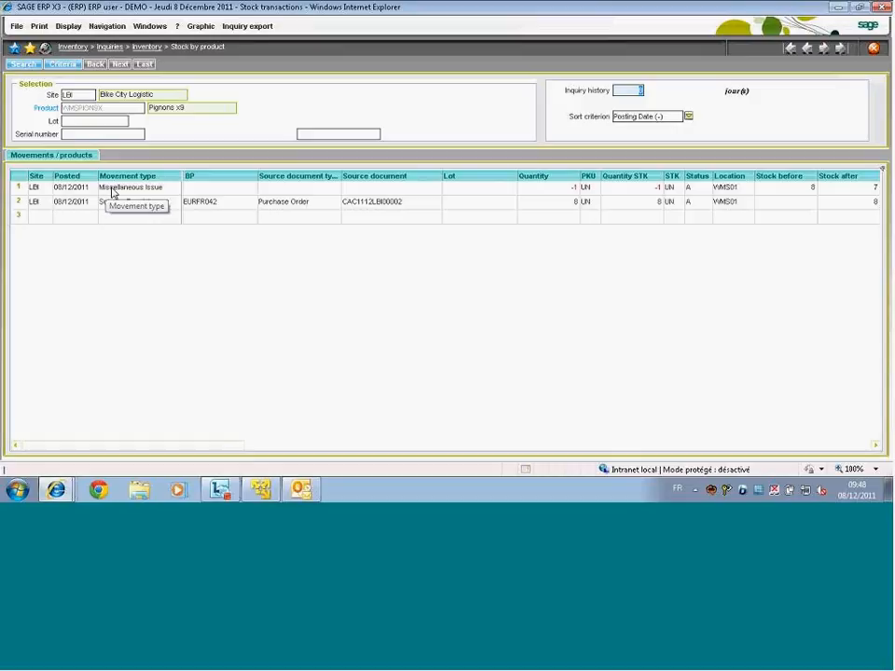
left_click(19, 187)
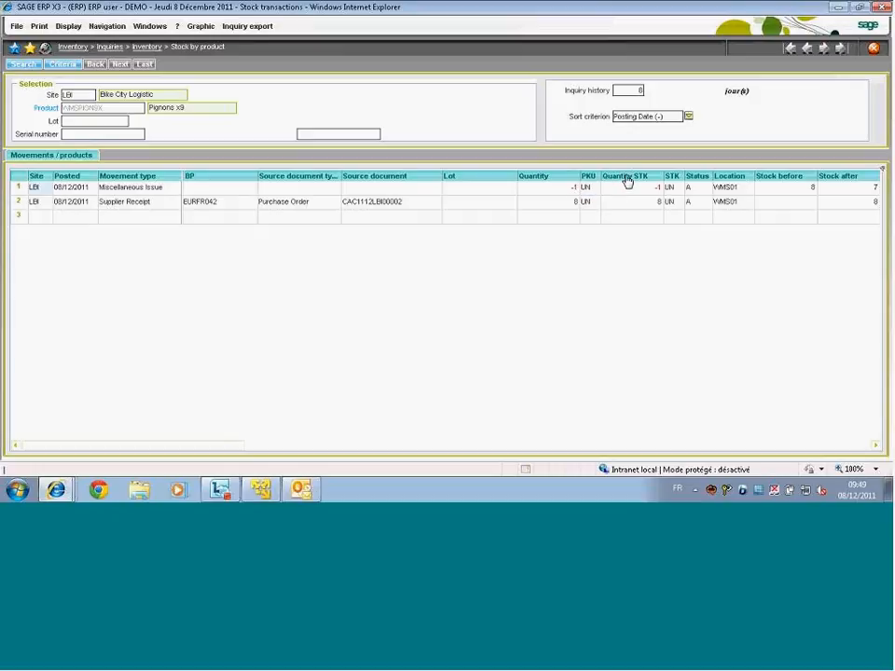
left_click(875, 50)
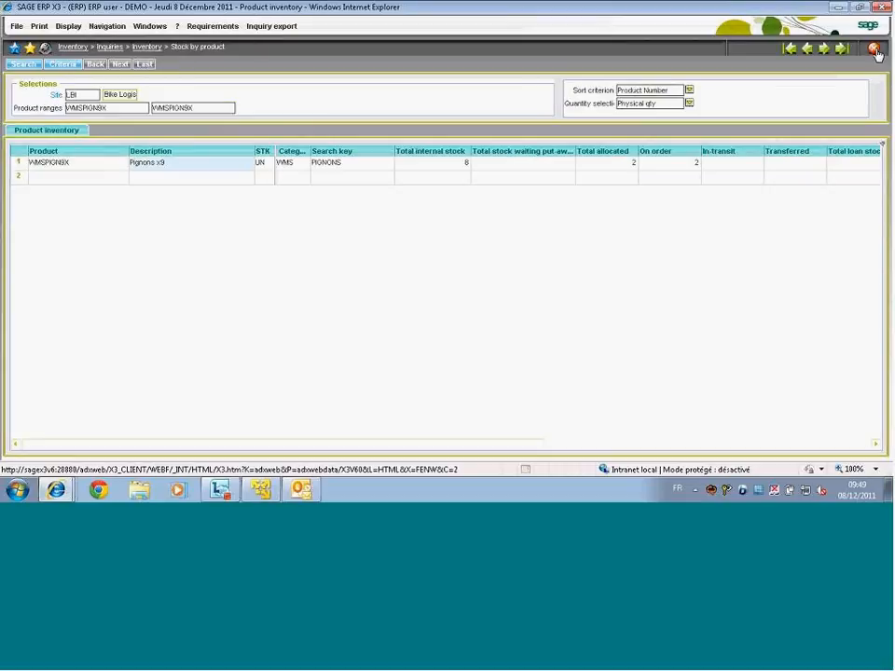
left_click(871, 48)
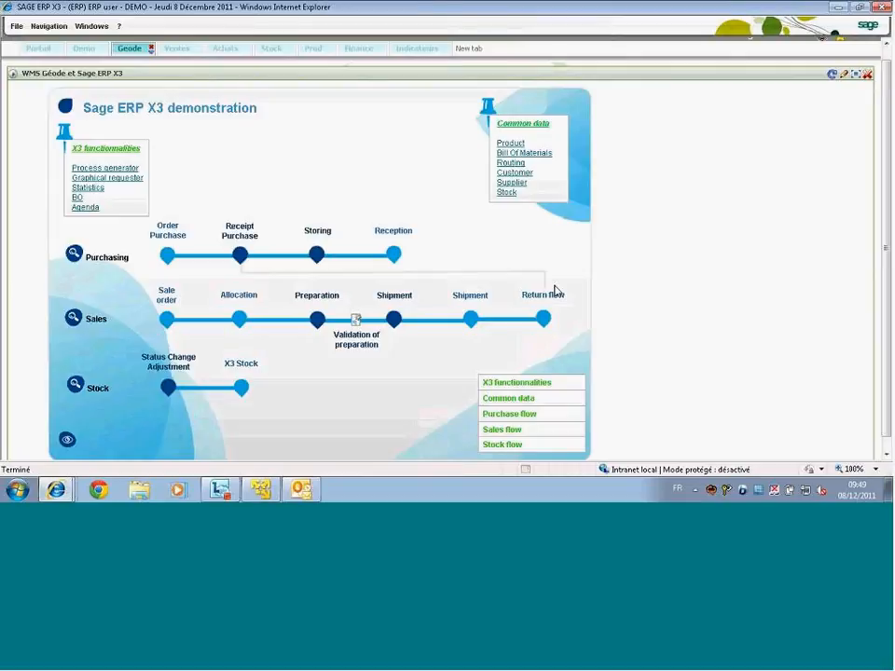